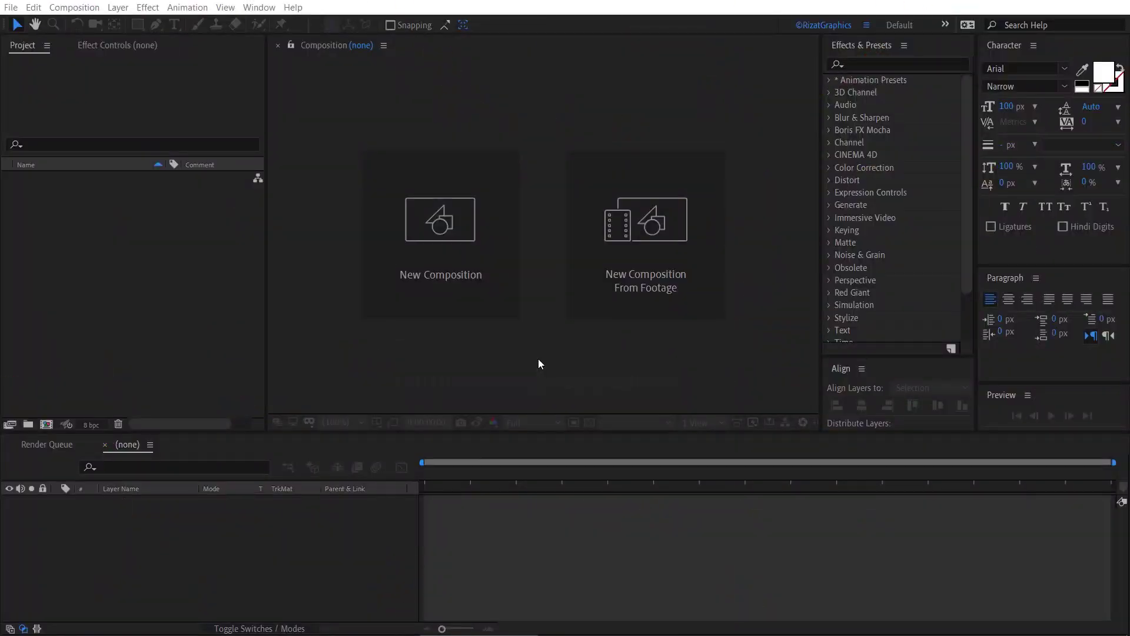
- Create a 1920×1080, 30 fps, 0:00:10:00 composition named 'Quick Impact Logo Reveal'
click(449, 314)
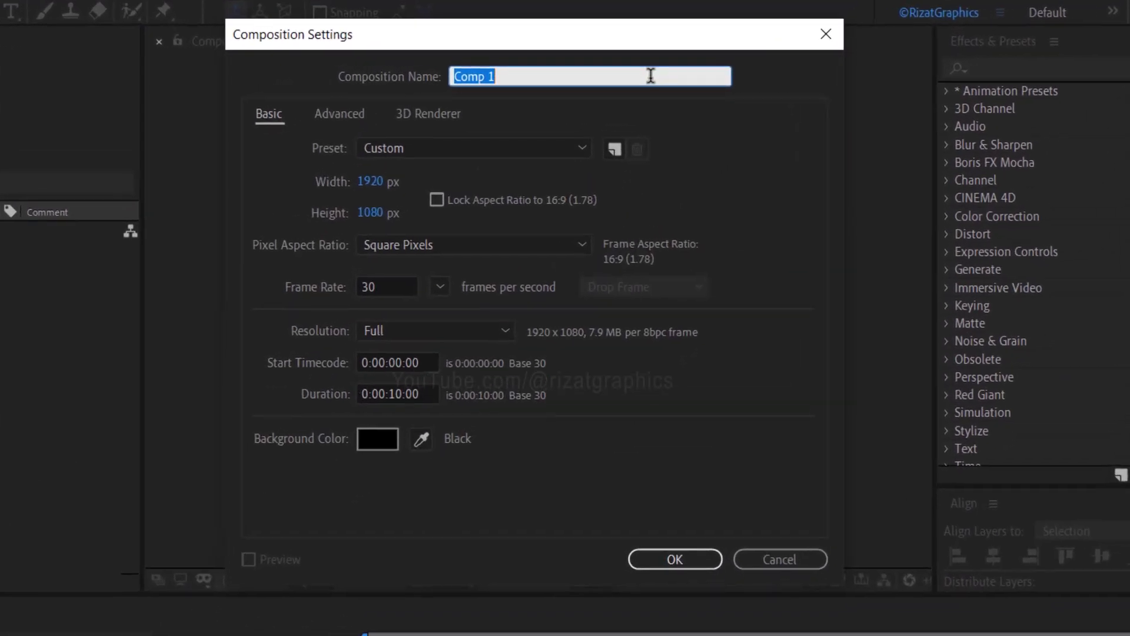
text(Quick Impact Logo Reveal)
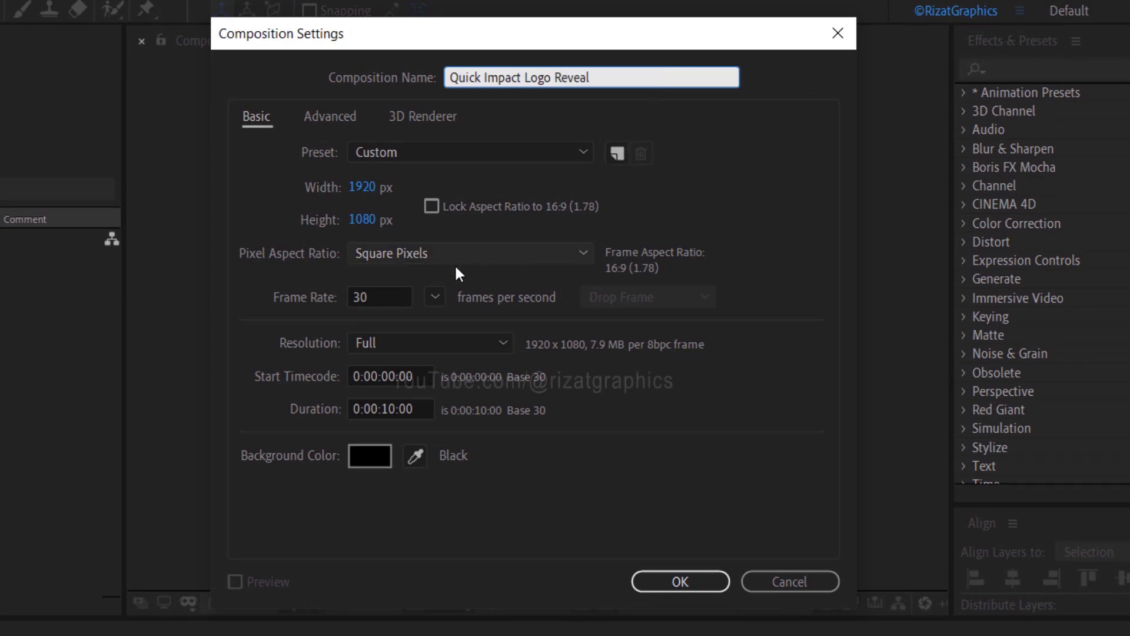
click(401, 296)
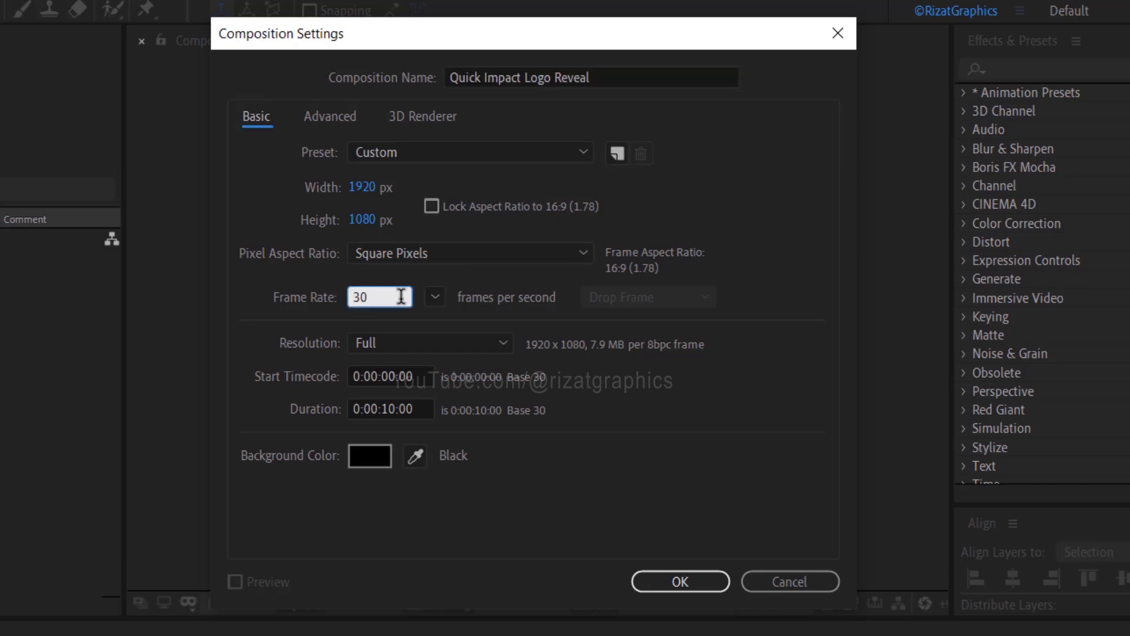
click(426, 408)
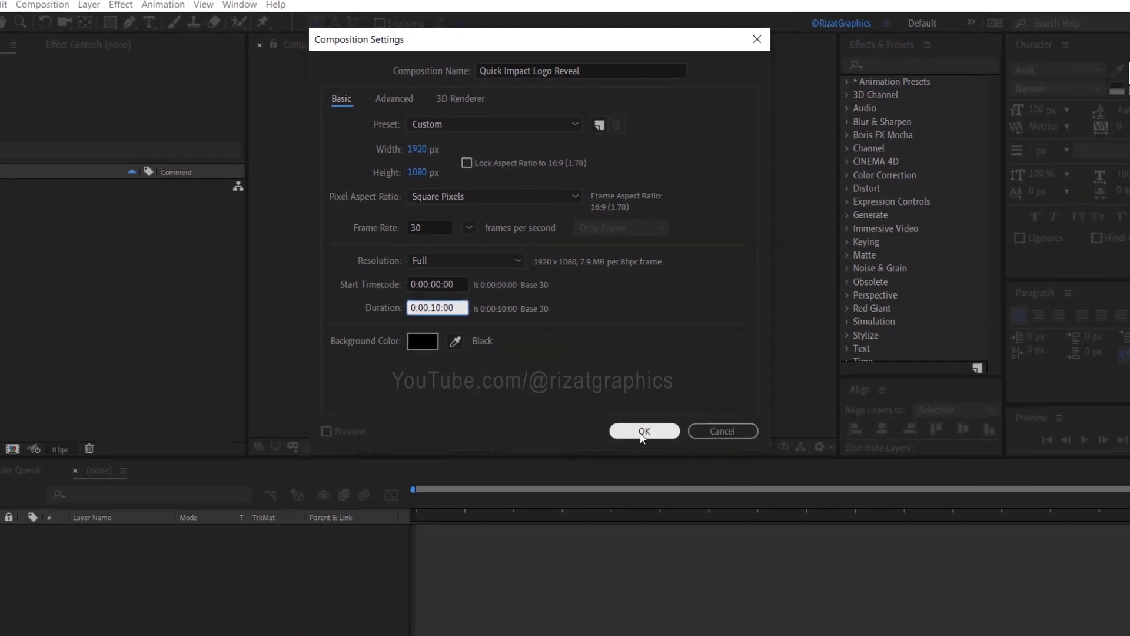
click(642, 433)
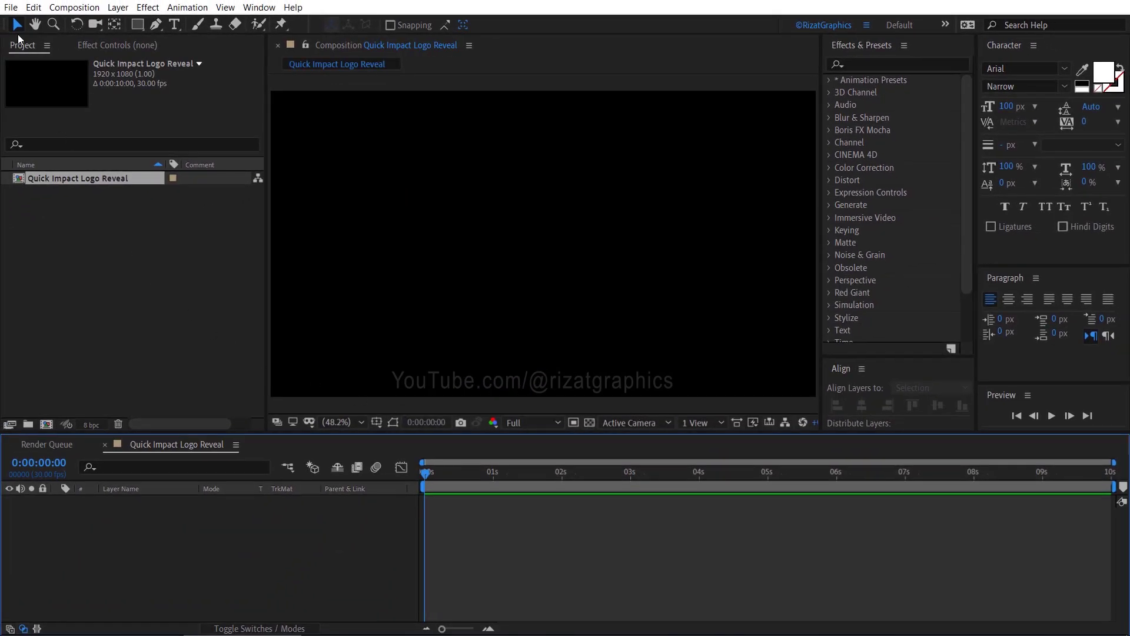
- Import all five project files through File > Import > File
click(10, 7)
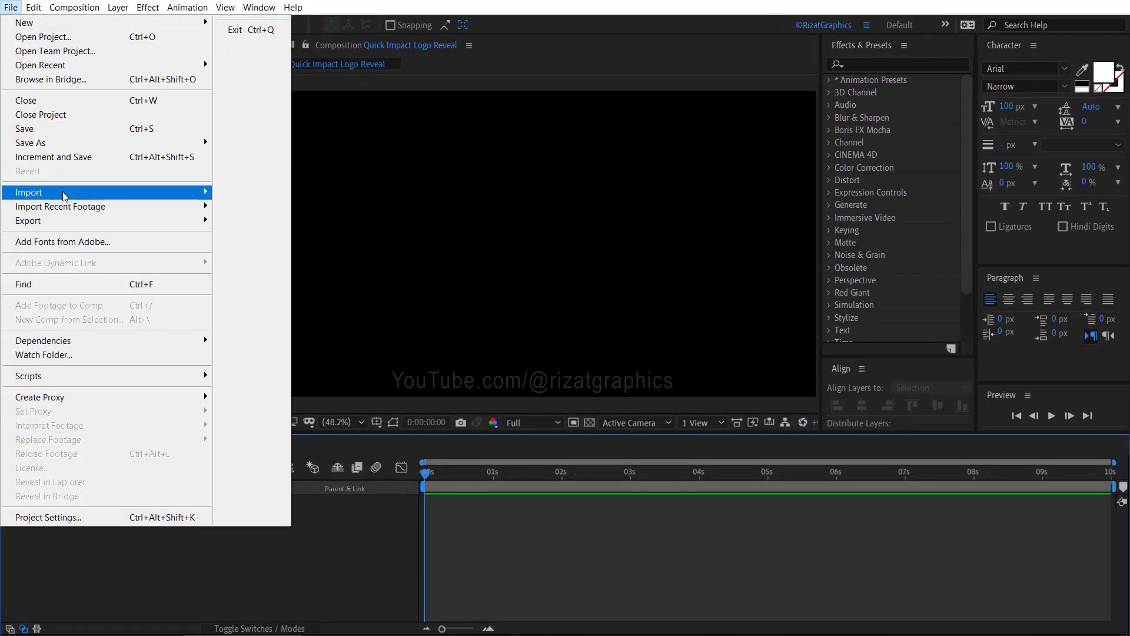
mouse_move(65, 196)
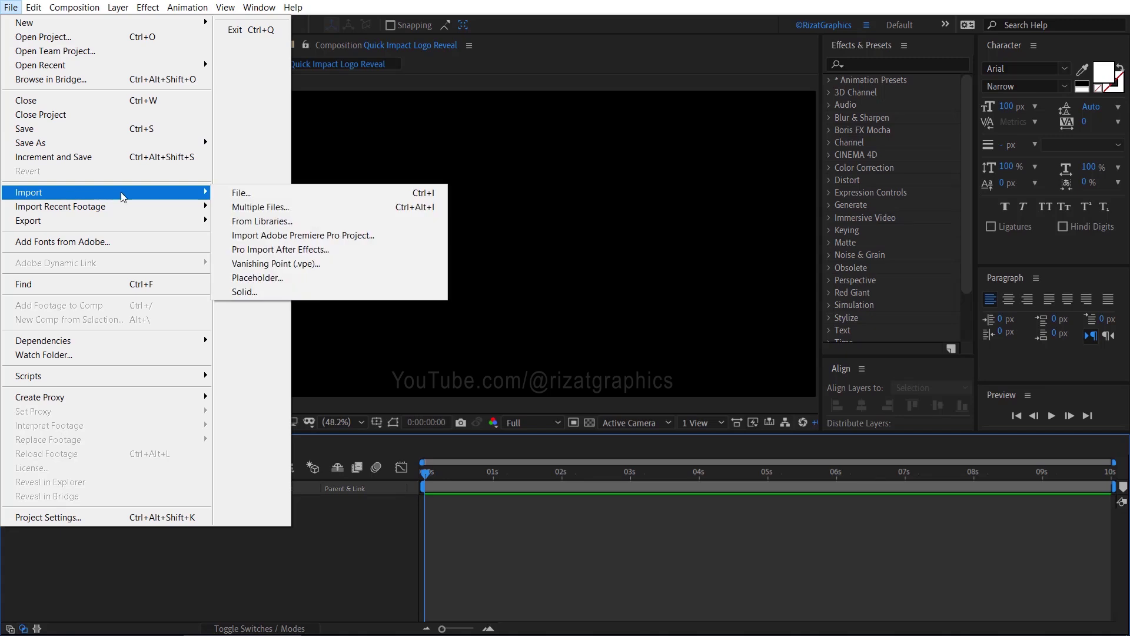
click(285, 192)
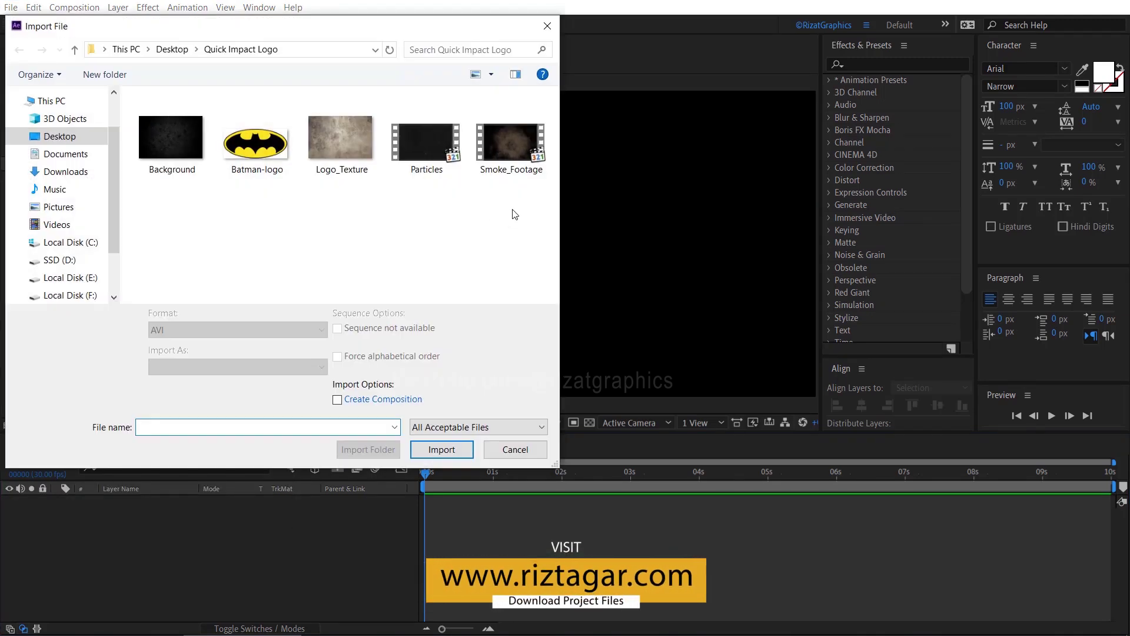
drag(514, 213, 176, 147)
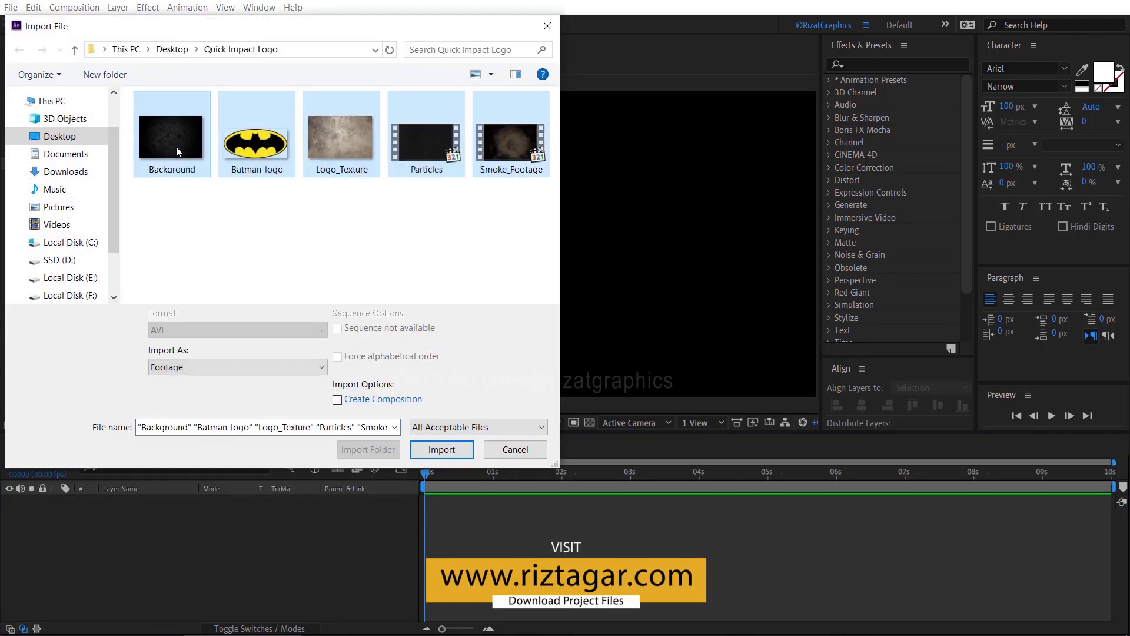
click(446, 451)
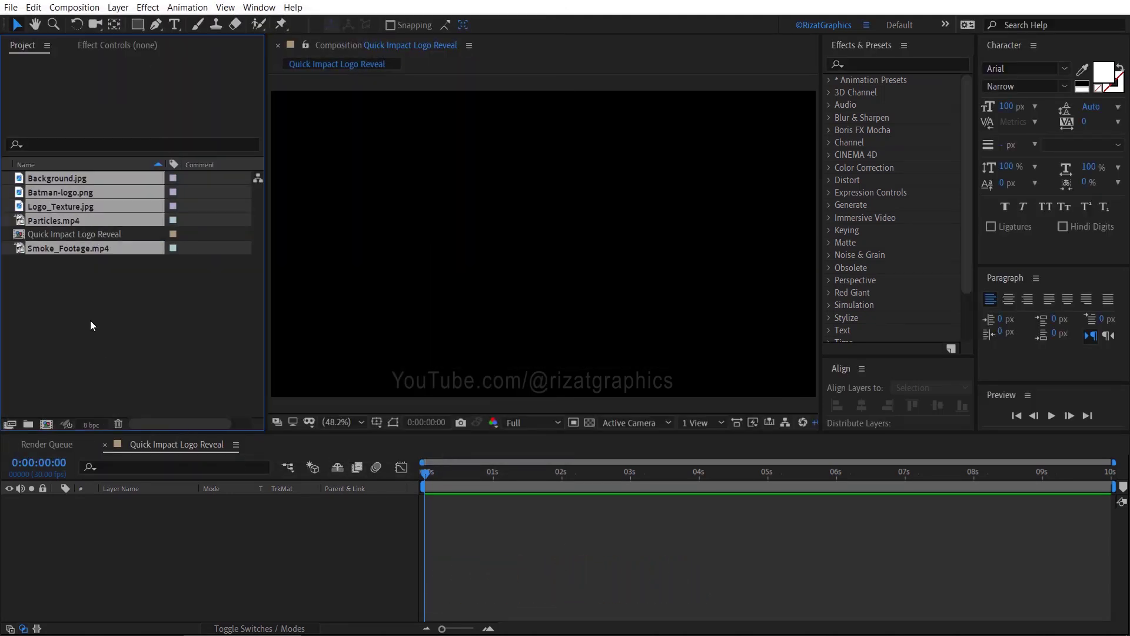
- Add Batman-logo.png to the composition and scale it to 22%
click(90, 320)
drag(87, 193, 115, 517)
key(s)
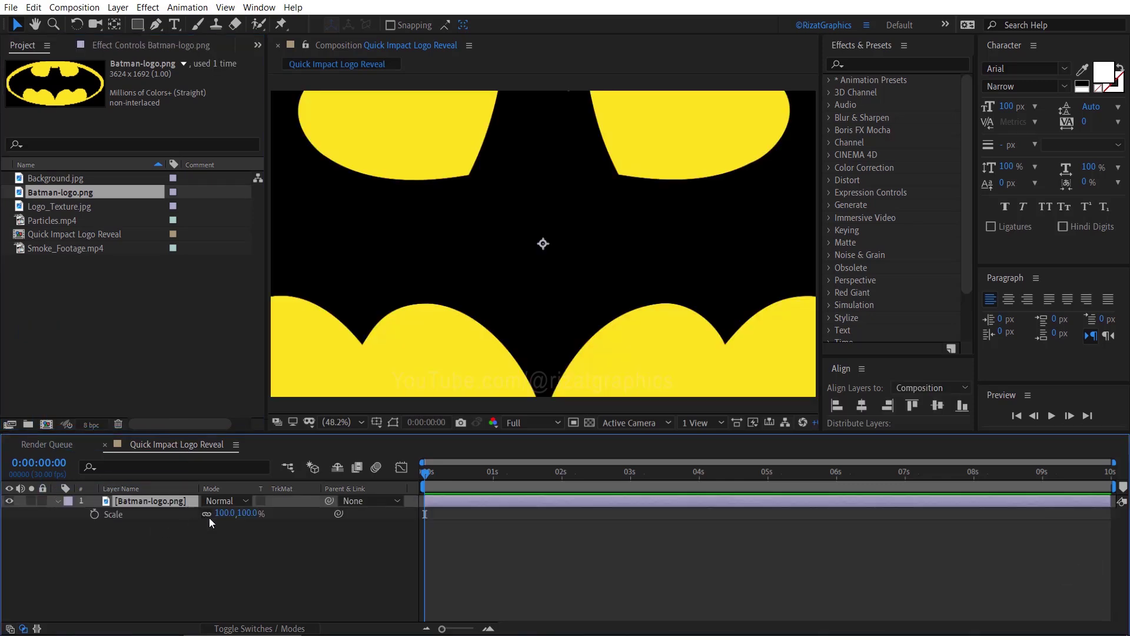
text(22)
key(Return)
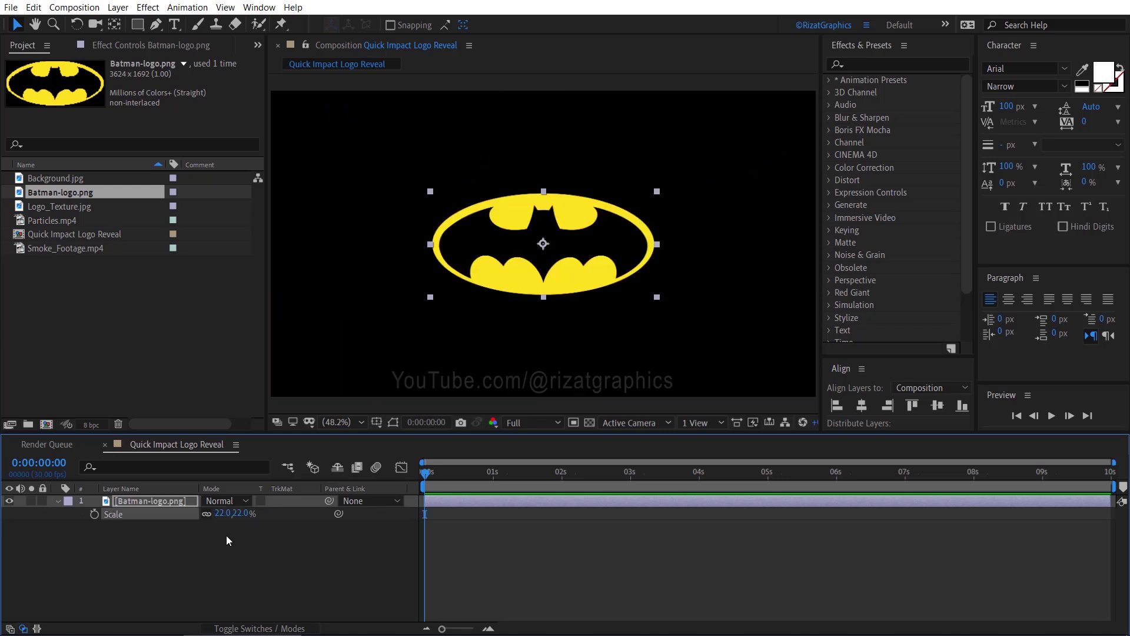
- Pre-compose the Batman logo layer as 'Logo_Texture' with all attributes moved into it
right_click(172, 503)
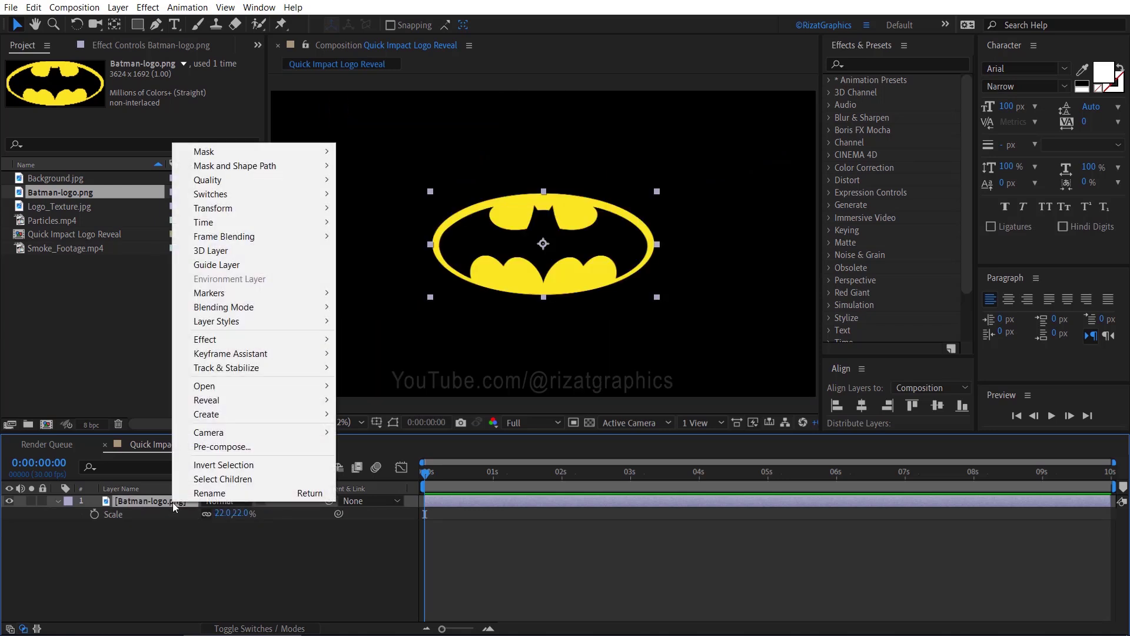
click(266, 446)
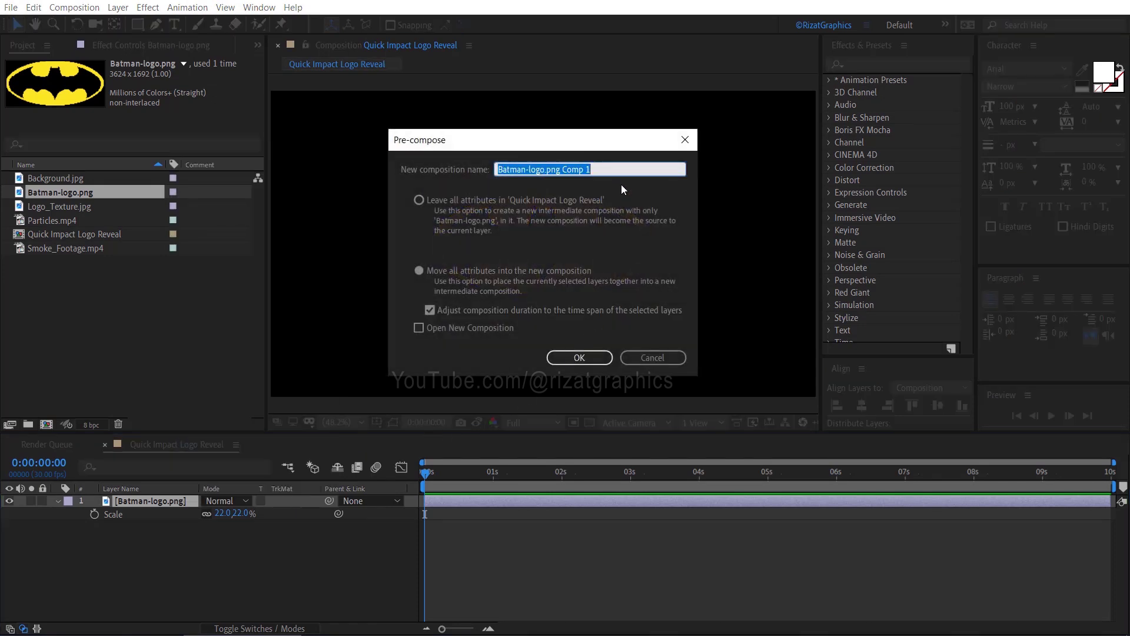
text(Logo_Texture)
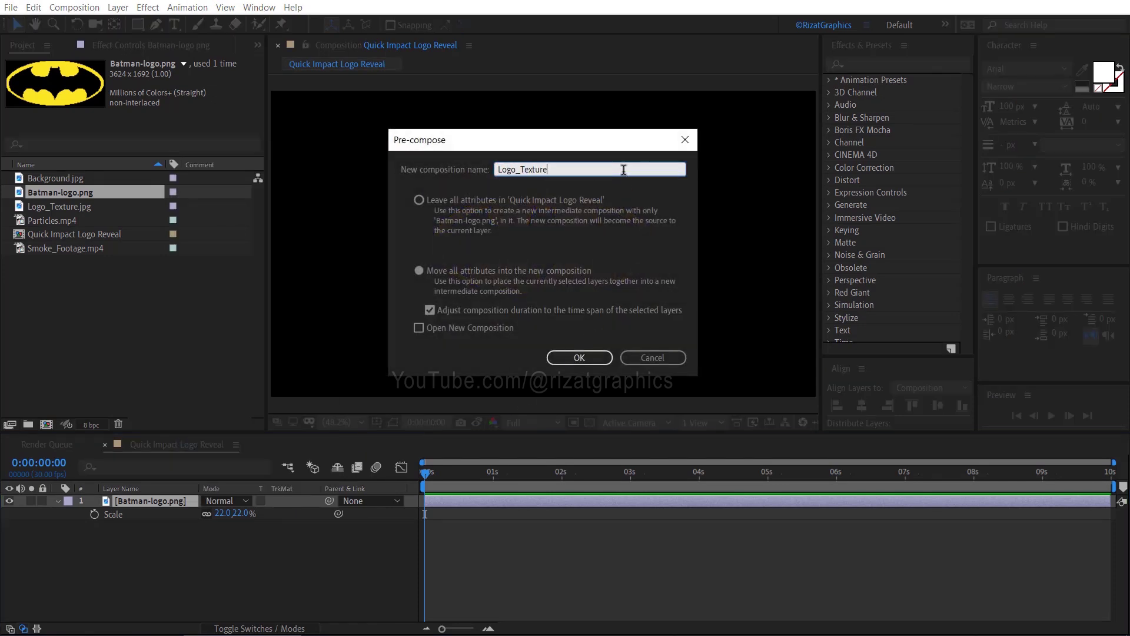
click(550, 269)
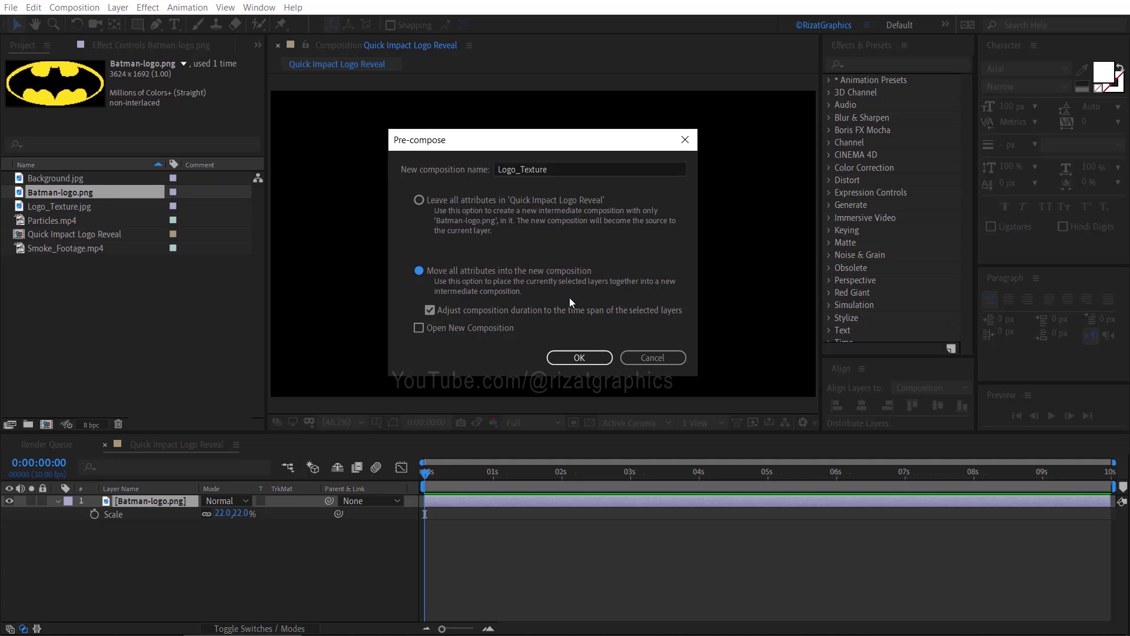
click(578, 358)
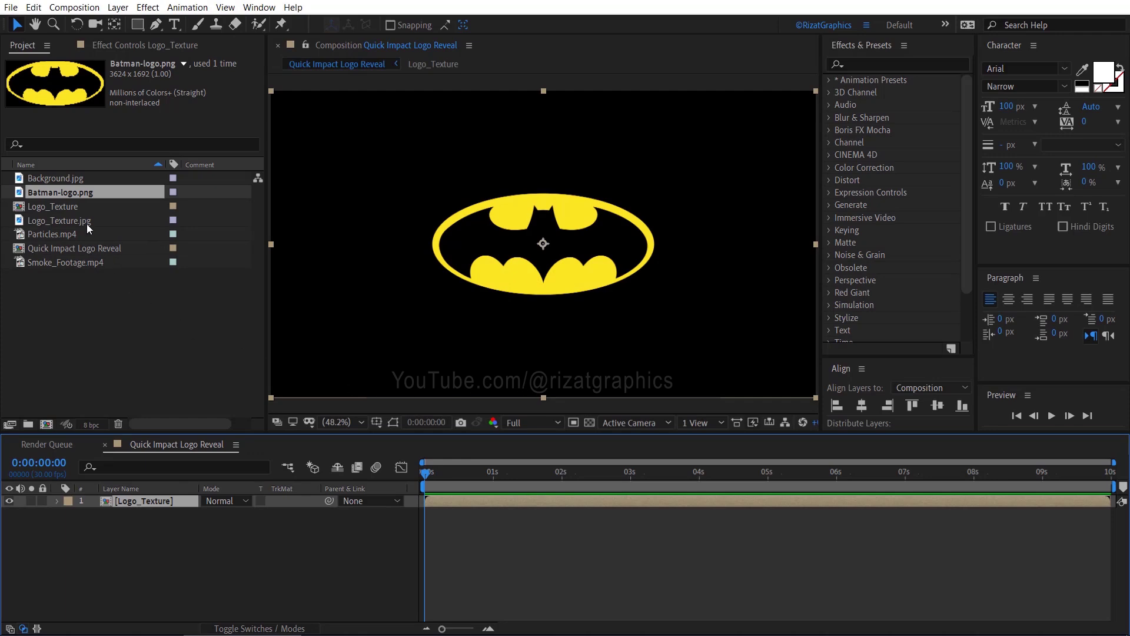
- Add Logo_Texture.jpg below the precomp and scale it to 34%
drag(86, 224, 115, 521)
key(s)
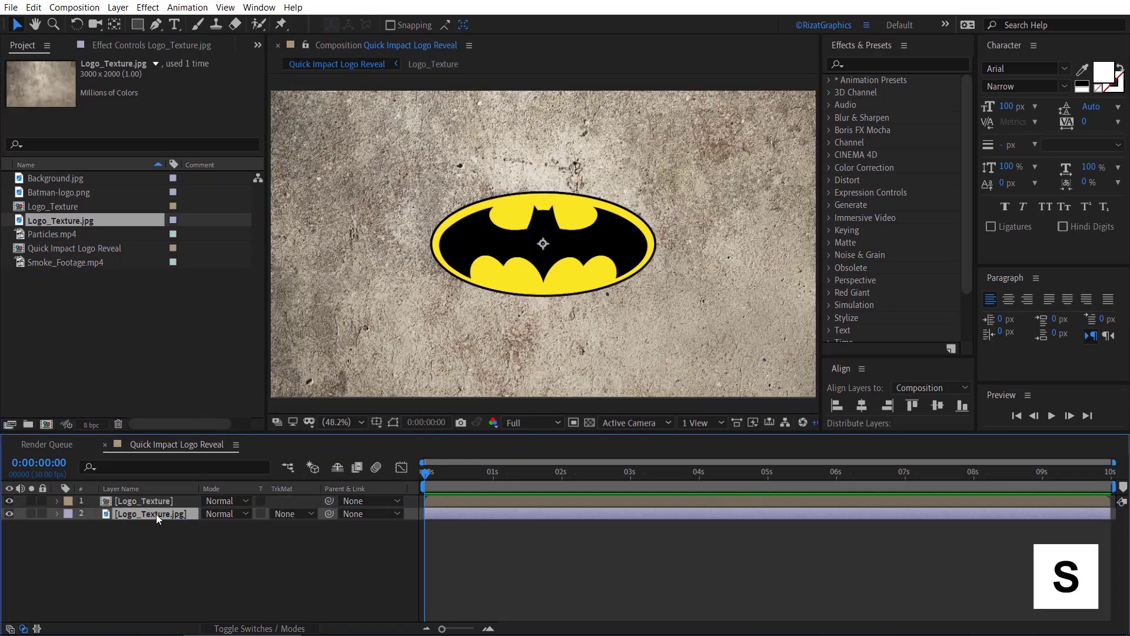
drag(224, 527, 170, 523)
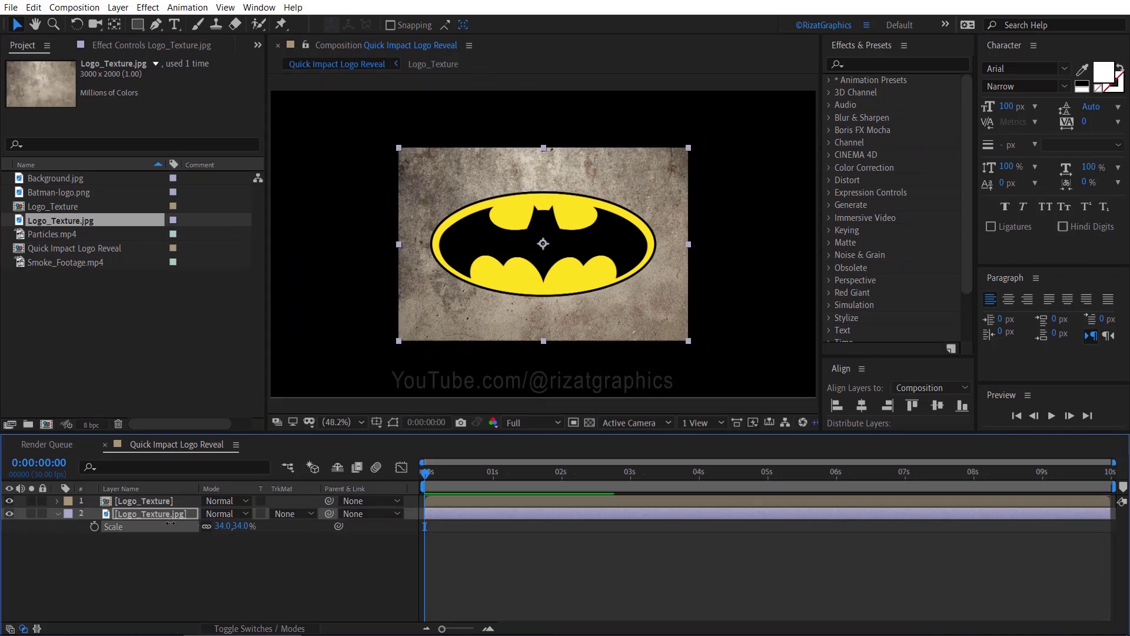
- Set the texture's Track Matte to Alpha Matte and make the Logo_Texture precomp visible again
click(306, 516)
click(306, 548)
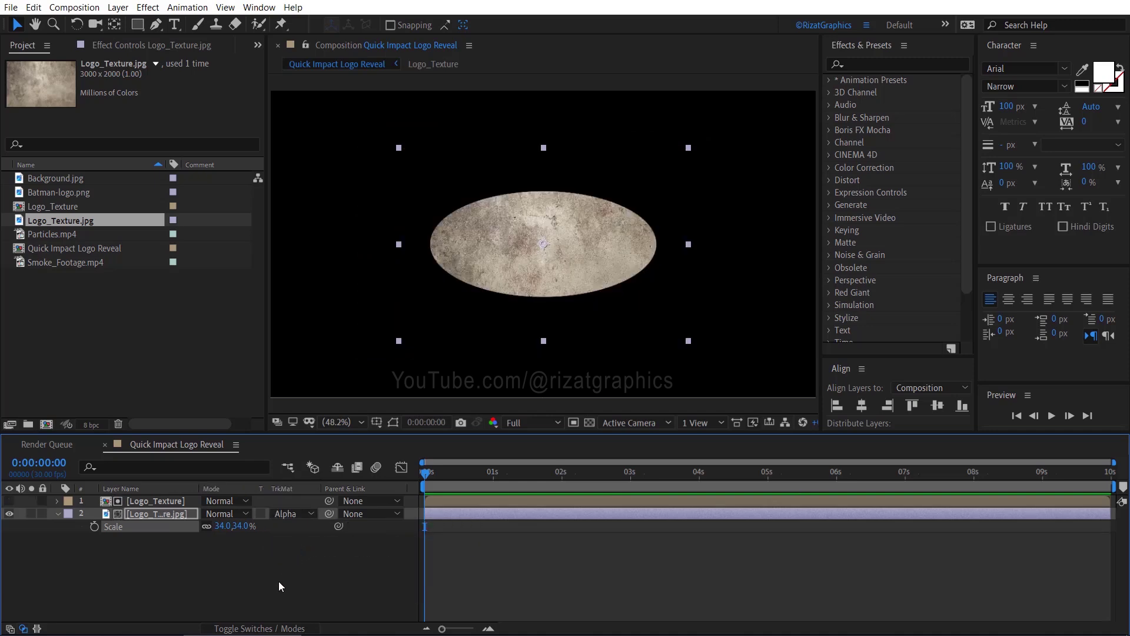
click(264, 628)
click(264, 629)
click(264, 628)
click(264, 629)
click(10, 501)
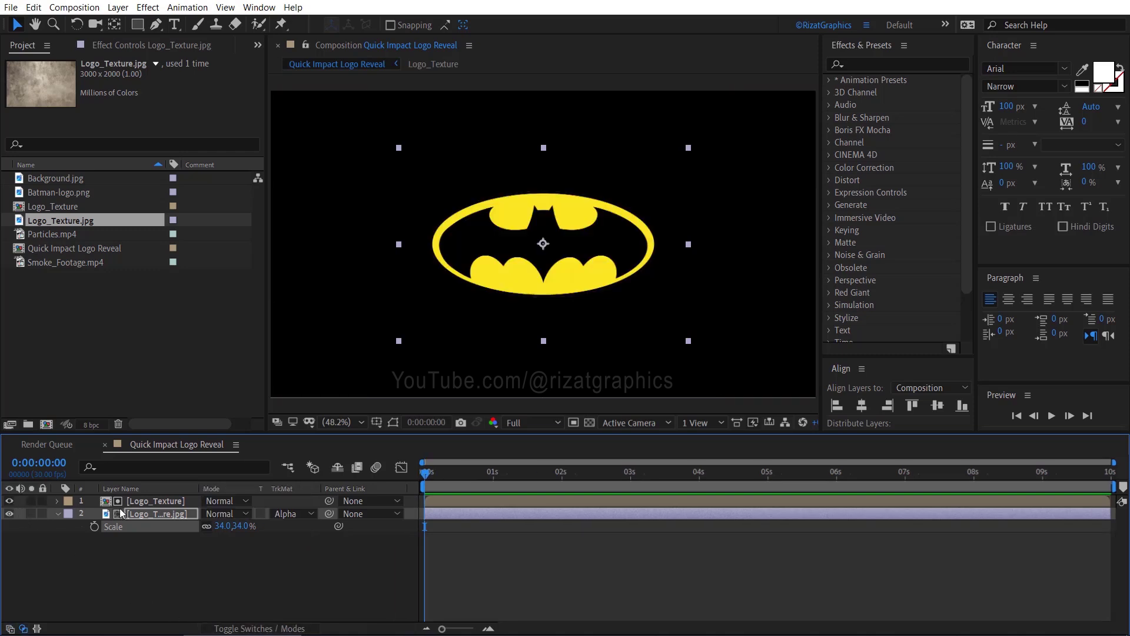
click(153, 501)
- Apply the Gradient Wipe effect to the Logo_Texture precomp
click(330, 424)
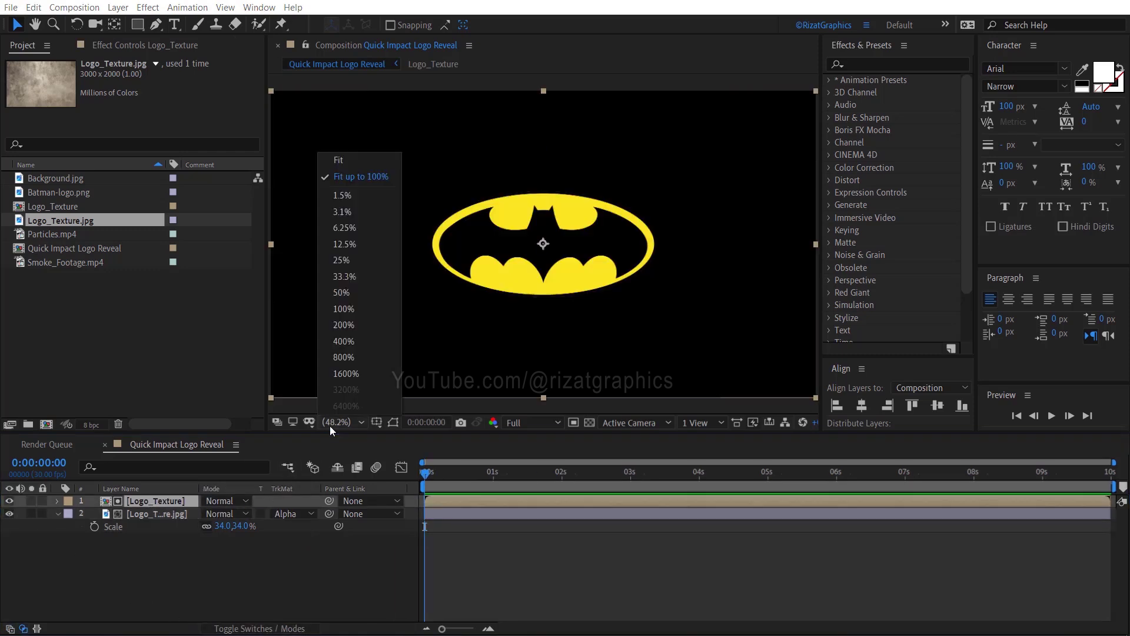
click(350, 313)
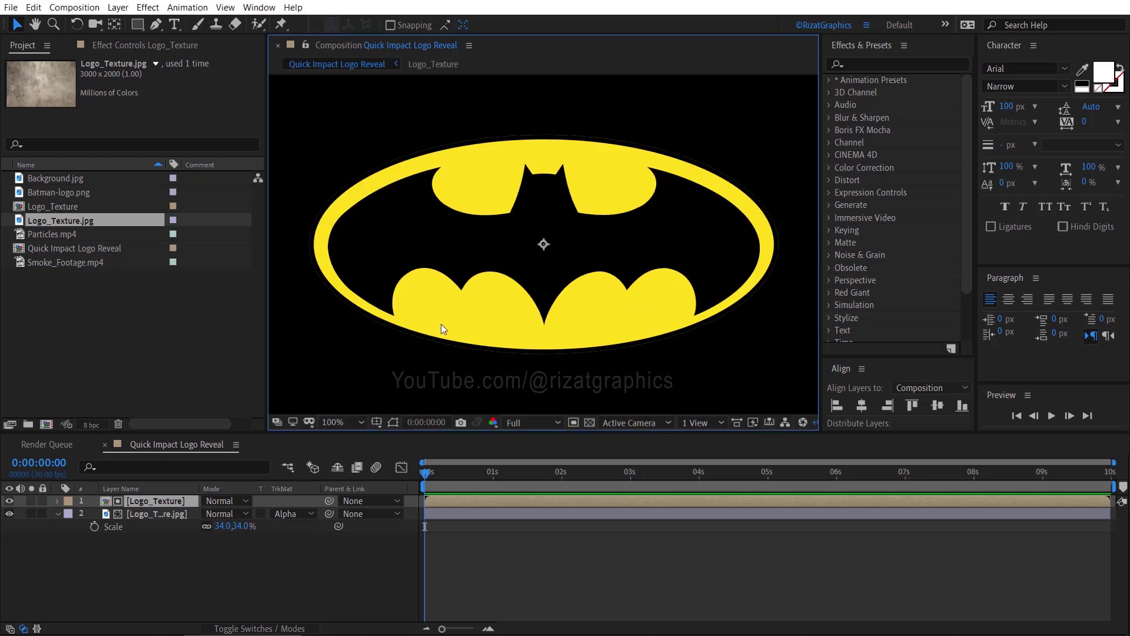
click(934, 64)
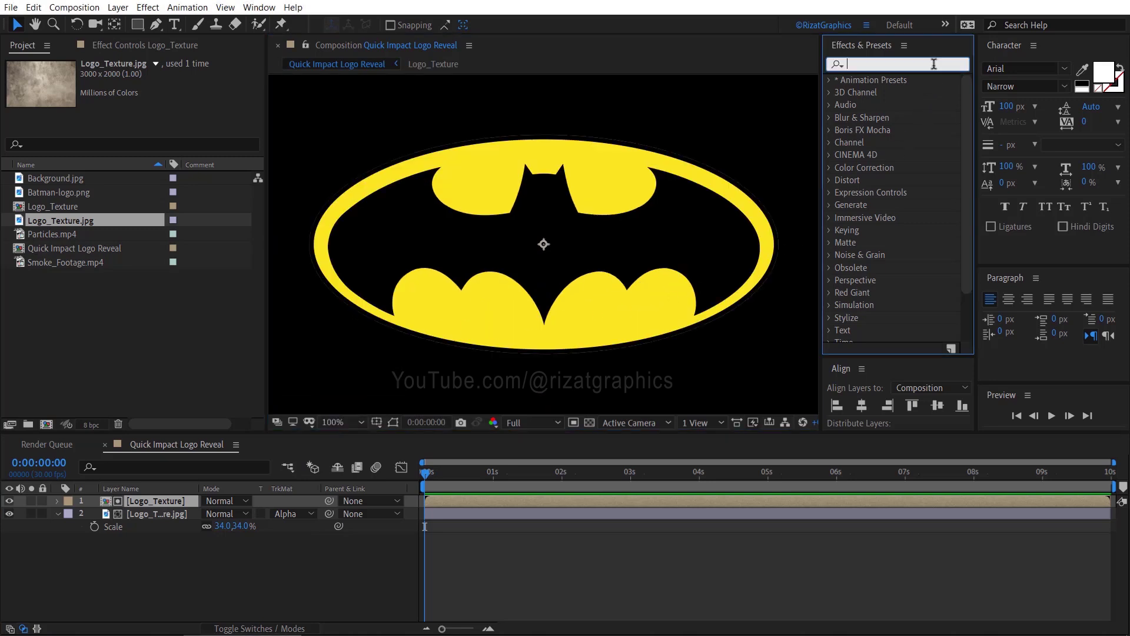
text(gradient wipe)
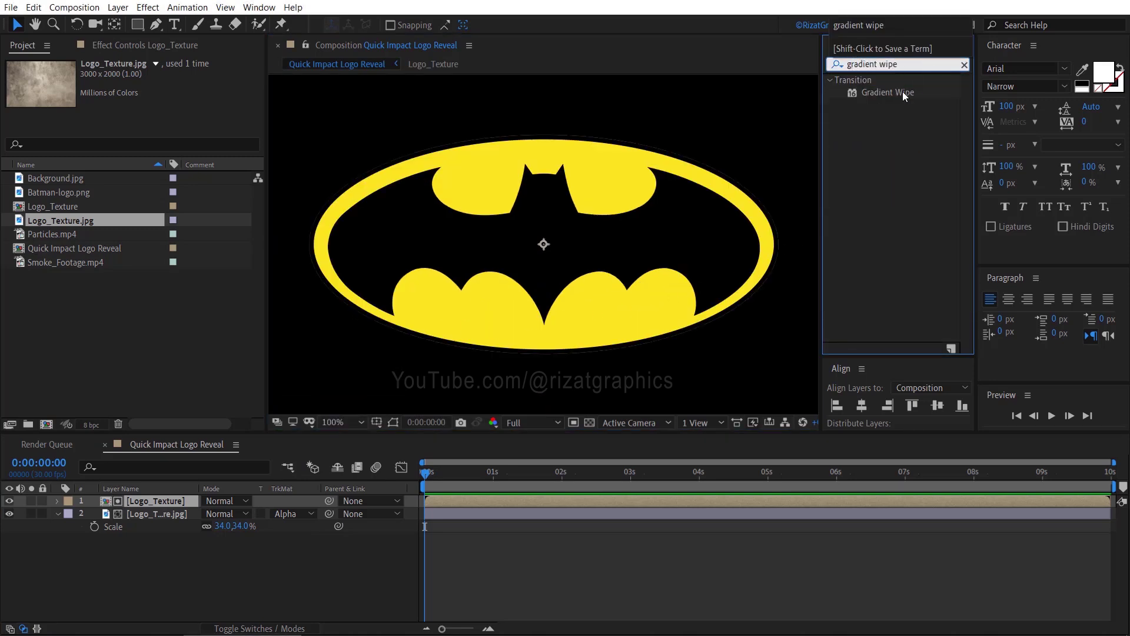
drag(904, 96, 544, 238)
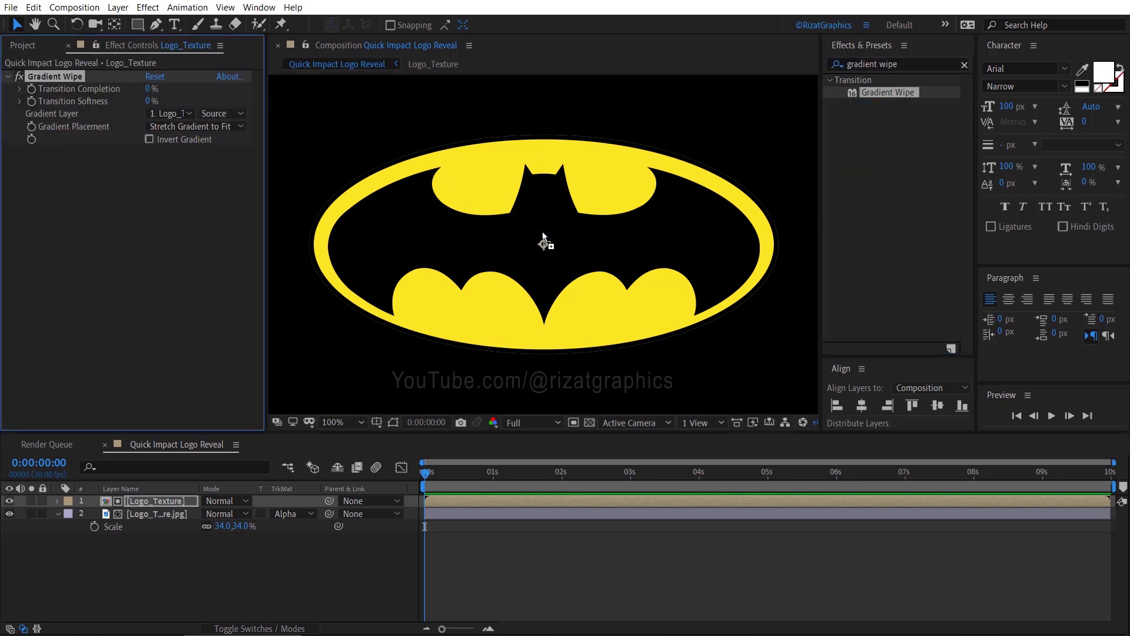
- Use Logo_Texture.jpg as Gradient Wipe's gradient layer at 50% Transition Completion
click(165, 113)
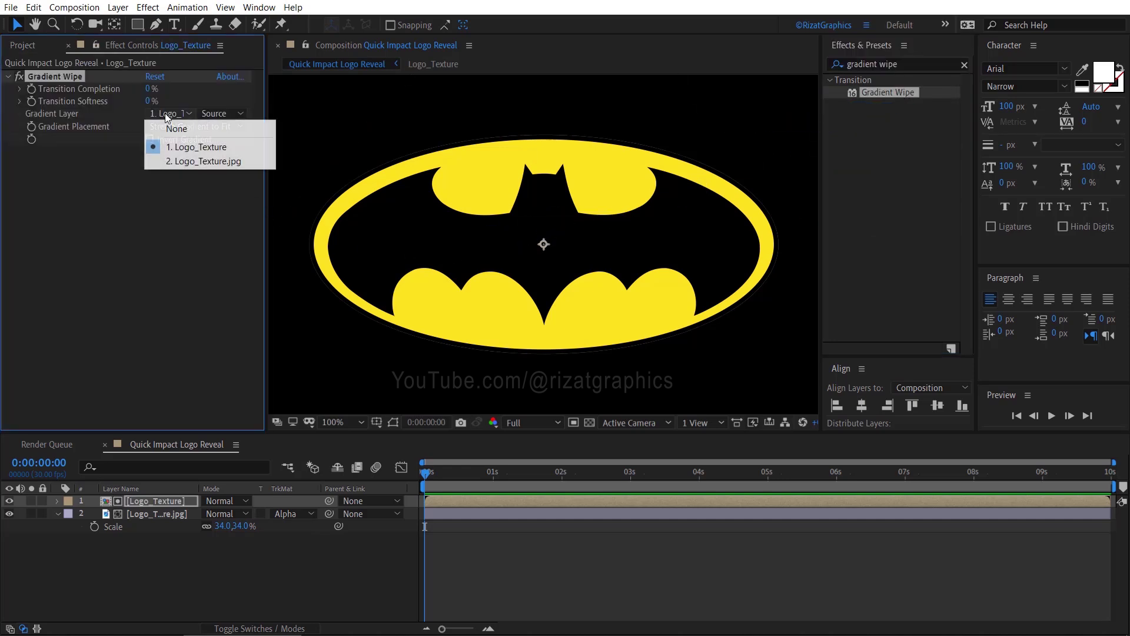
click(172, 160)
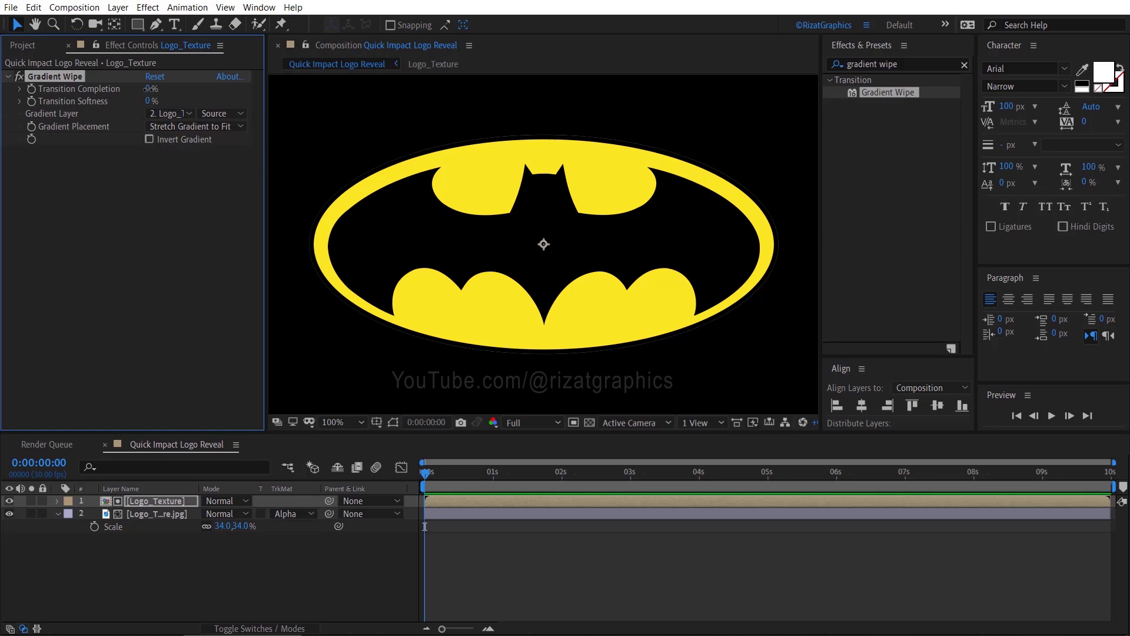
drag(148, 88, 187, 95)
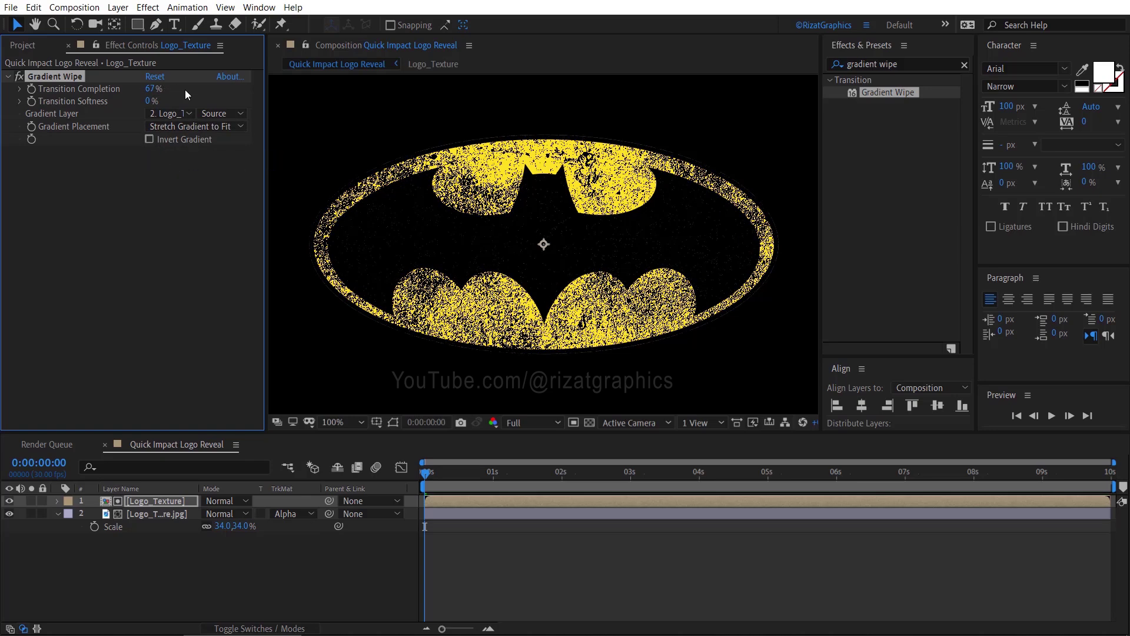
click(153, 88)
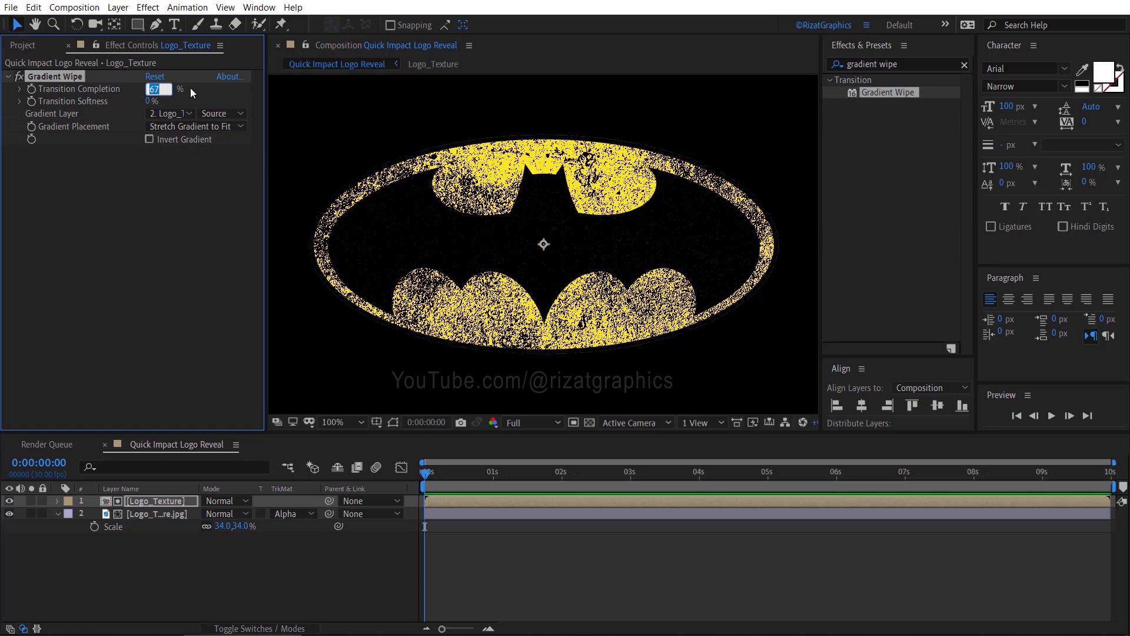
text(50)
key(Return)
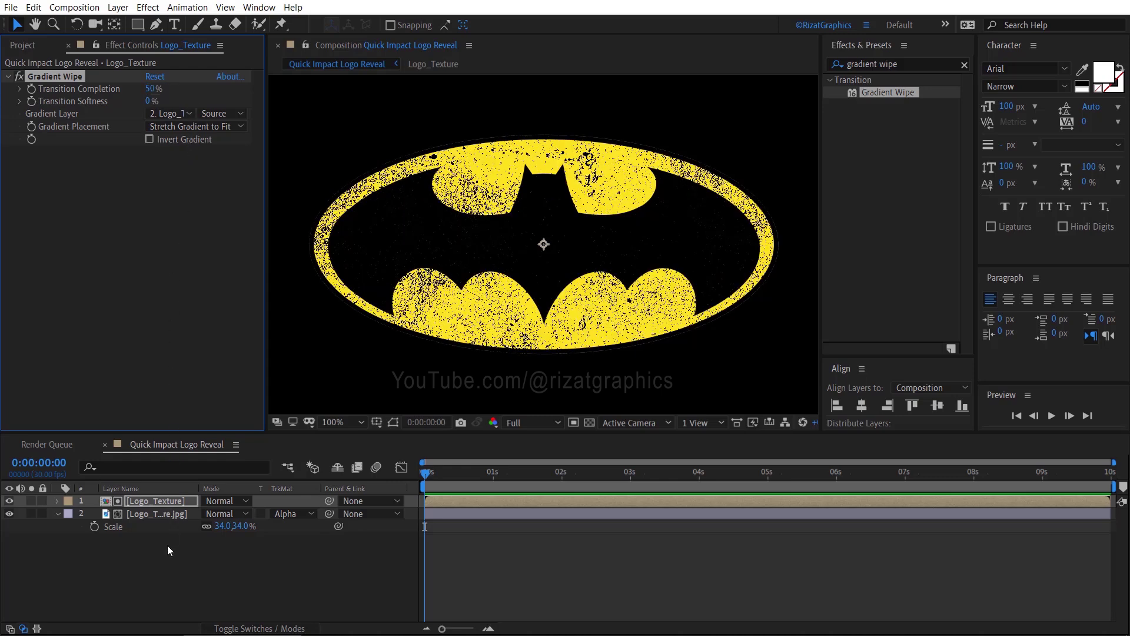
- Add a new adjustment layer named 'Displacement Map' on top
right_click(168, 569)
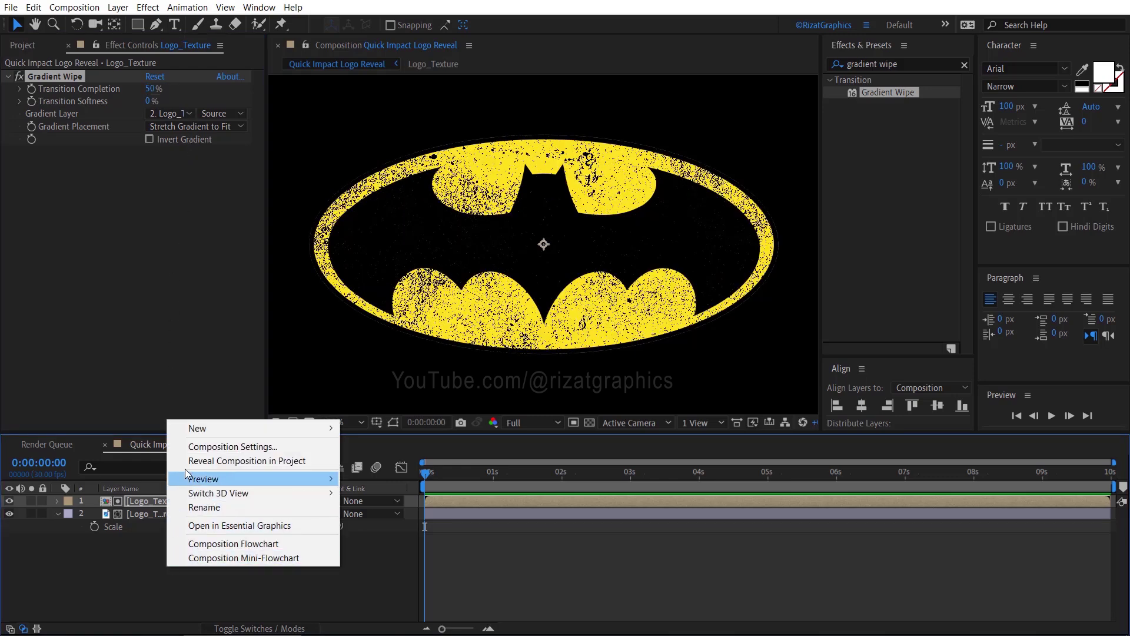
mouse_move(192, 436)
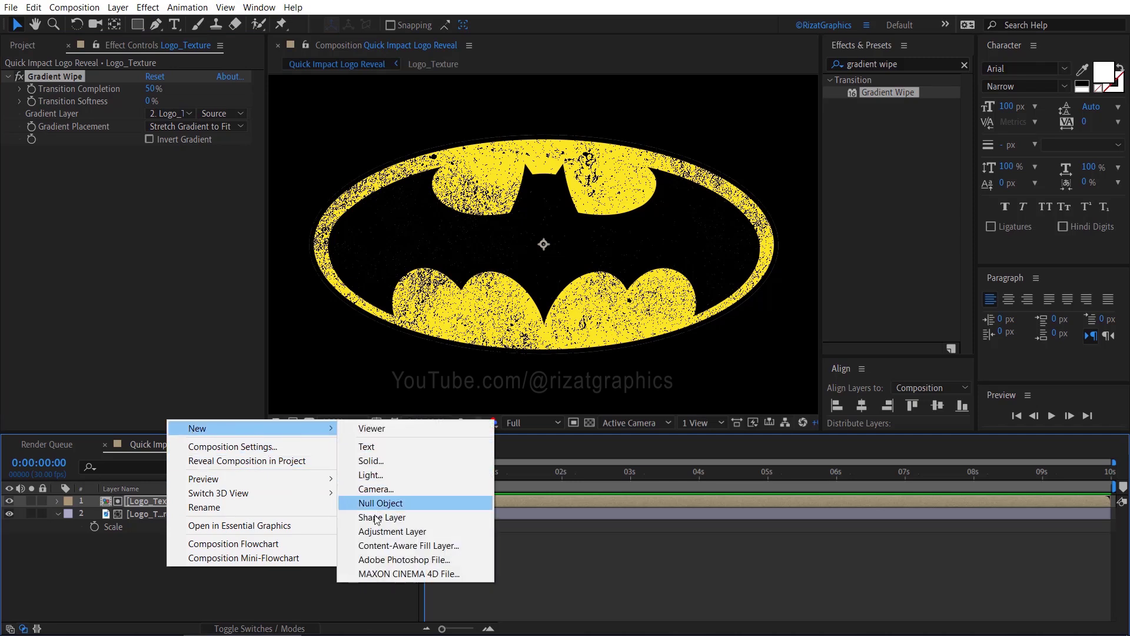
click(391, 531)
key(Return)
text(Displacement)
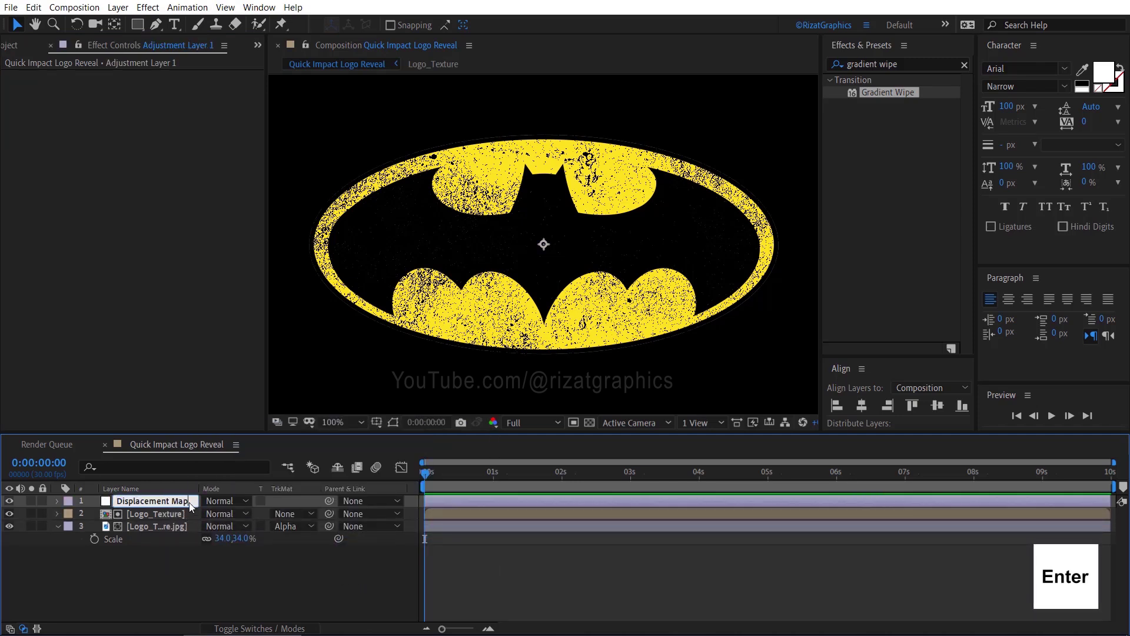
text( Map)
key(Return)
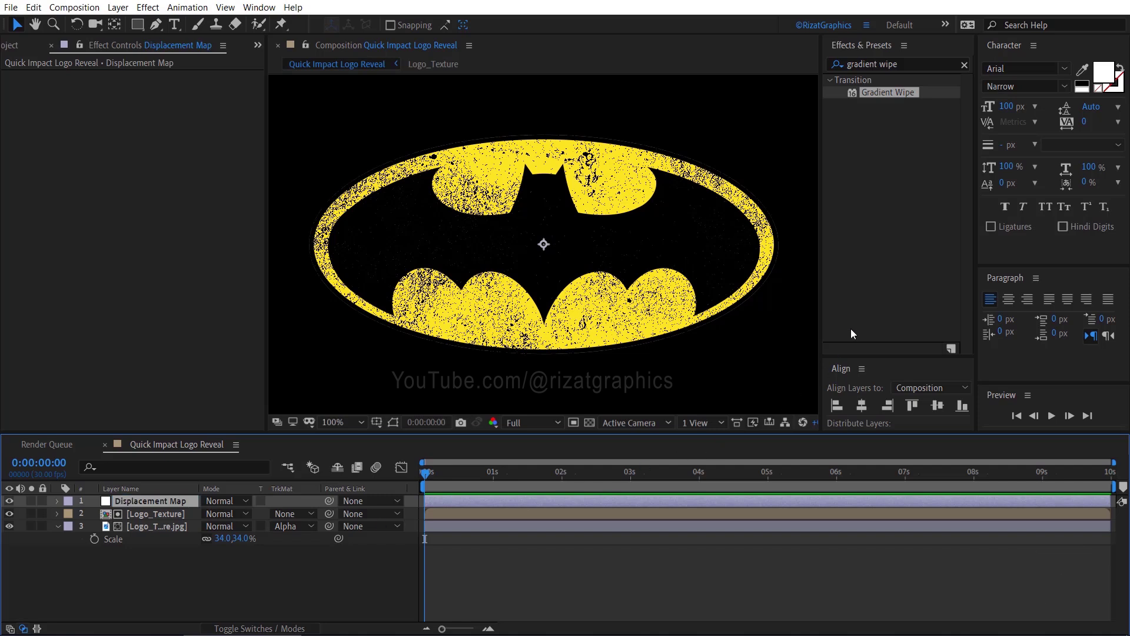
- Apply Turbulent Displace to Displacement Map with Size 2 and Amount 40
click(904, 64)
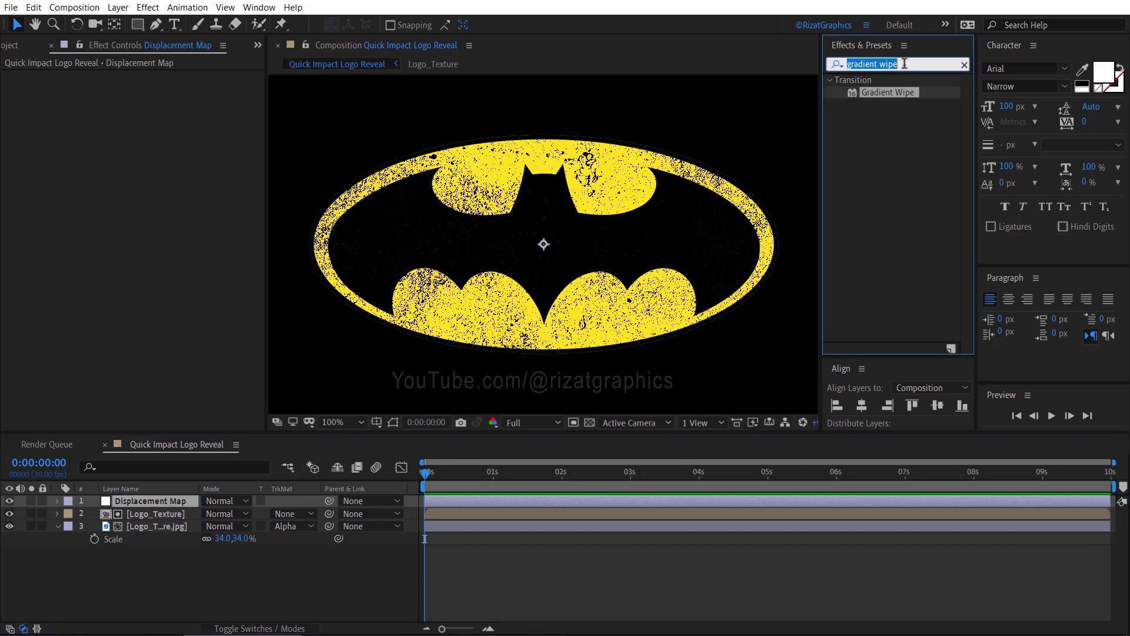
text(Turbulent Displace)
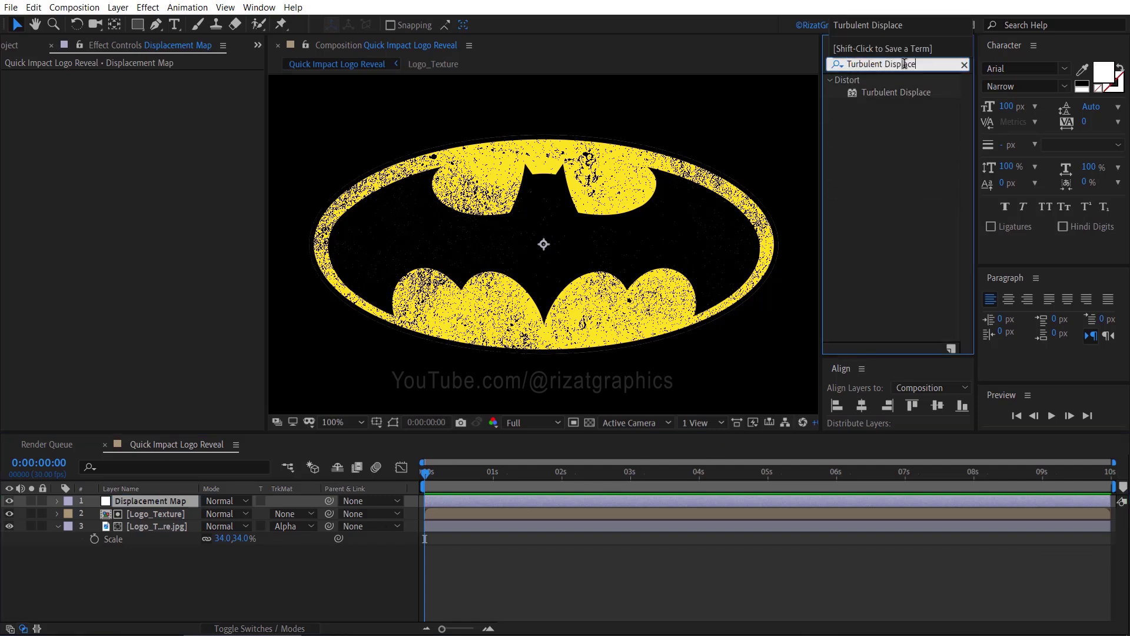
drag(905, 92, 546, 244)
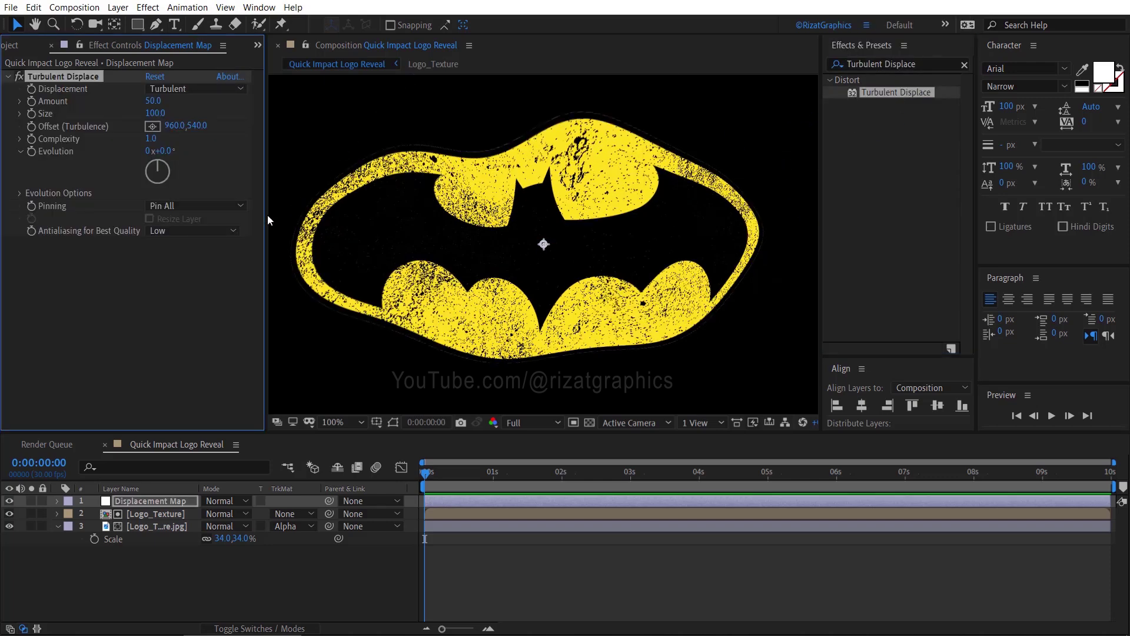
click(156, 113)
text(2)
key(Return)
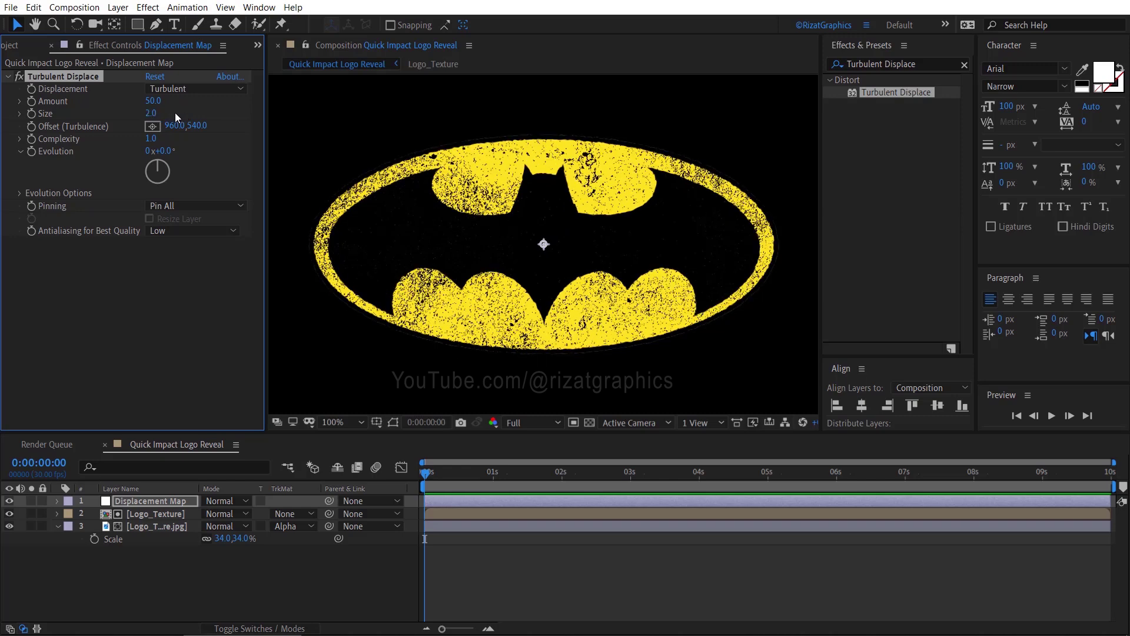
click(155, 102)
text(40)
key(Return)
- Add a Bevel and Emboss layer style to Logo_Texture
click(168, 514)
right_click(168, 514)
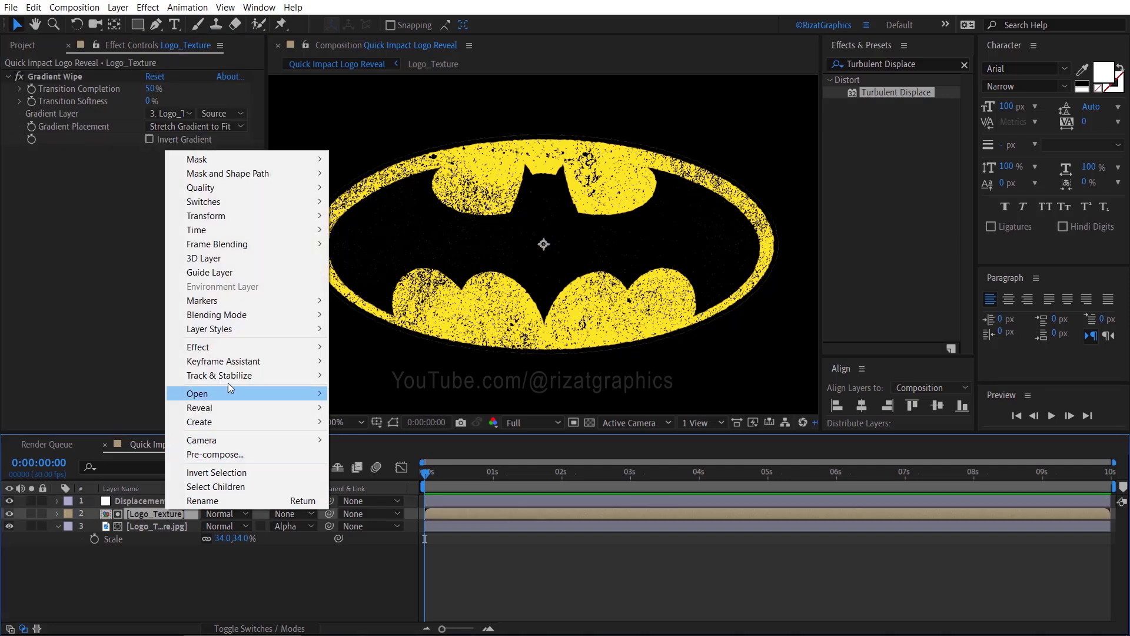
mouse_move(242, 329)
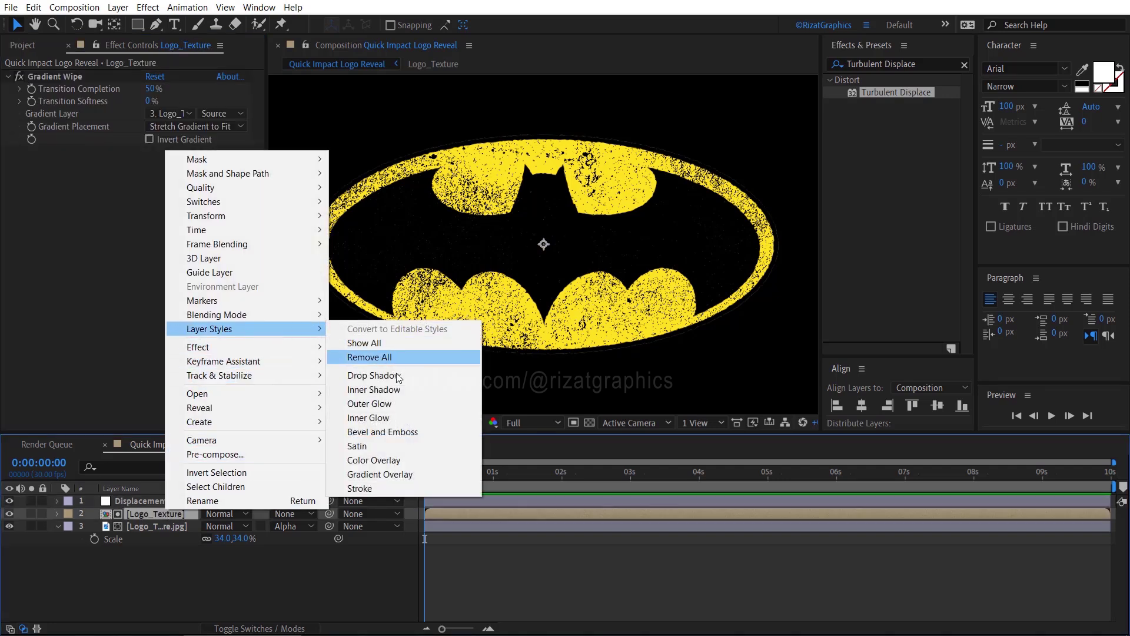
click(405, 433)
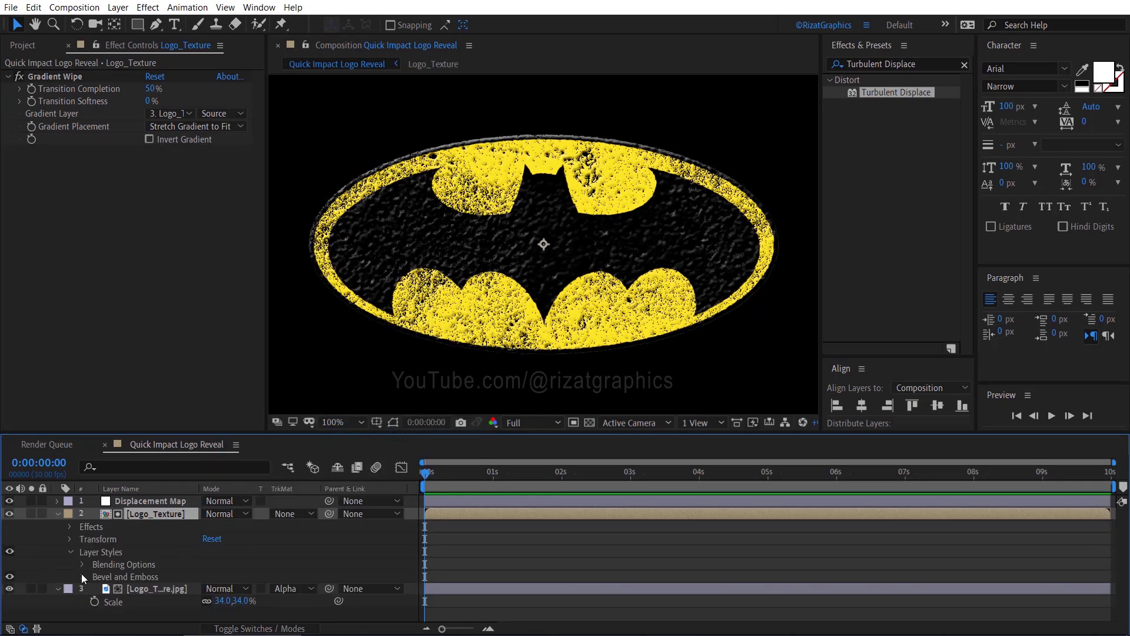
- Set bevel Size to 3 and Highlight Opacity to 50%, then fit the comp in the viewer
click(82, 576)
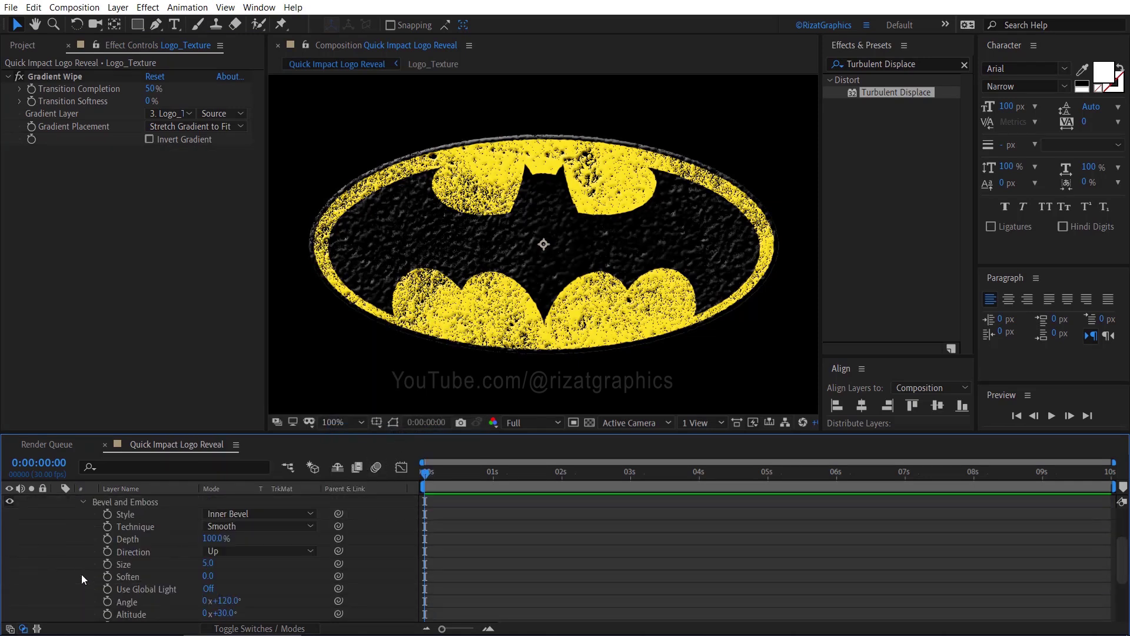
click(208, 564)
text(3)
key(Return)
scroll(238, 563, down, 3)
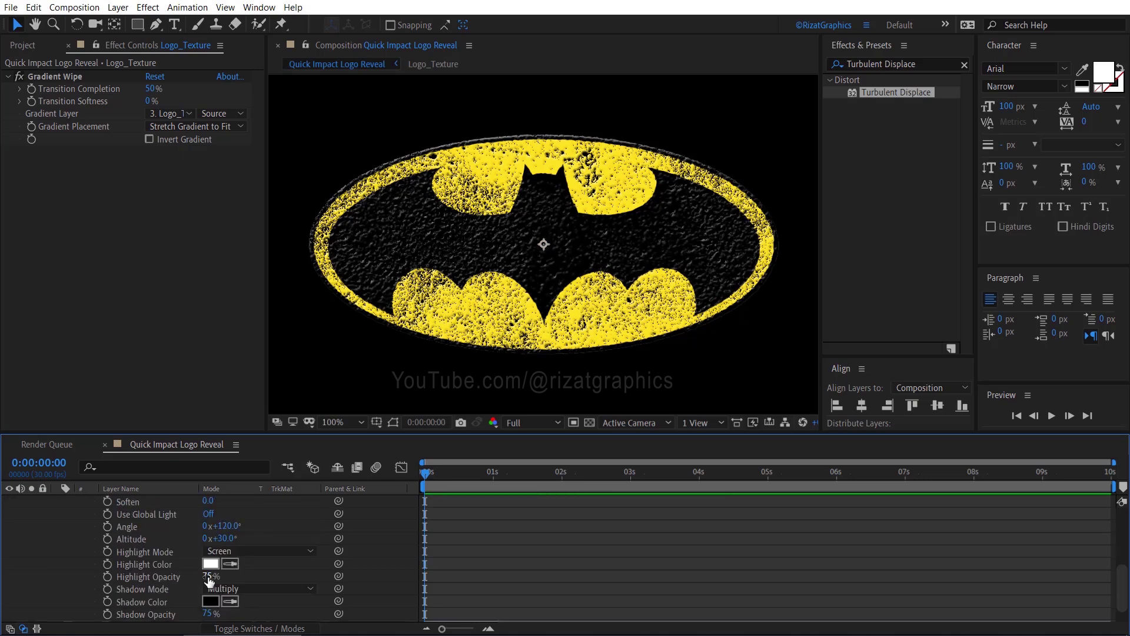
click(208, 577)
text(50)
key(Return)
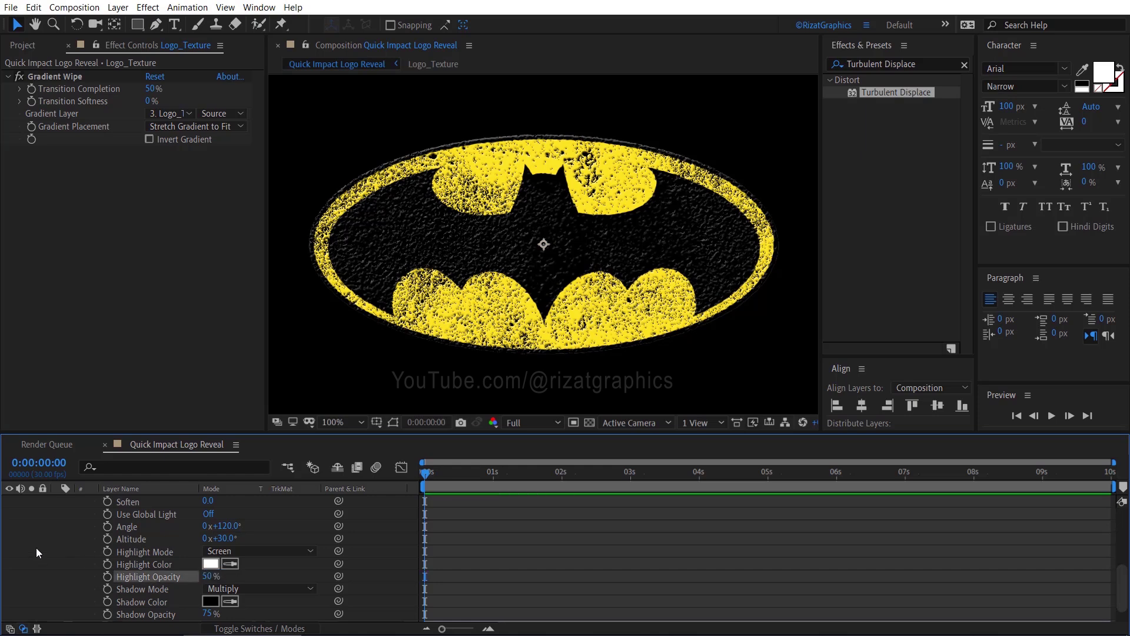
scroll(37, 547, up, 5)
click(57, 513)
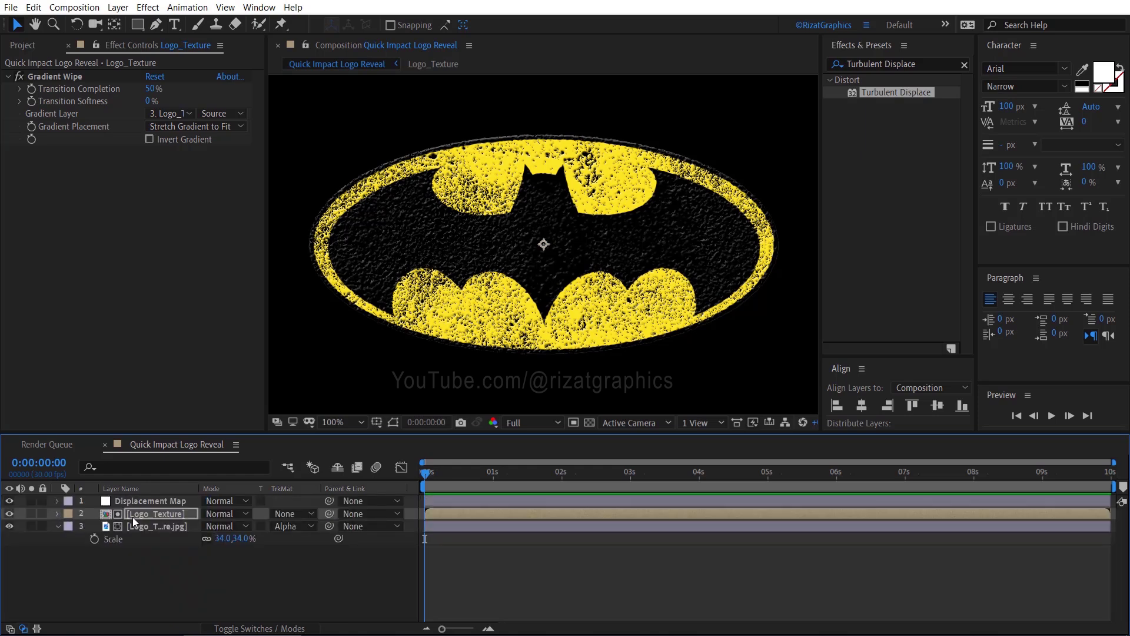
click(327, 423)
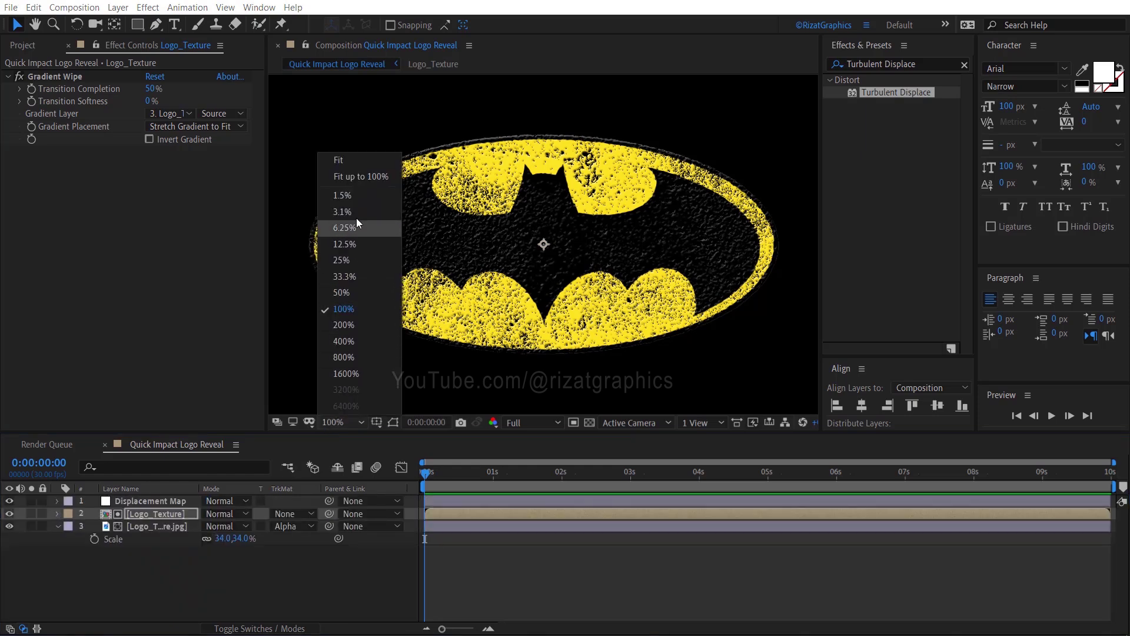
click(361, 177)
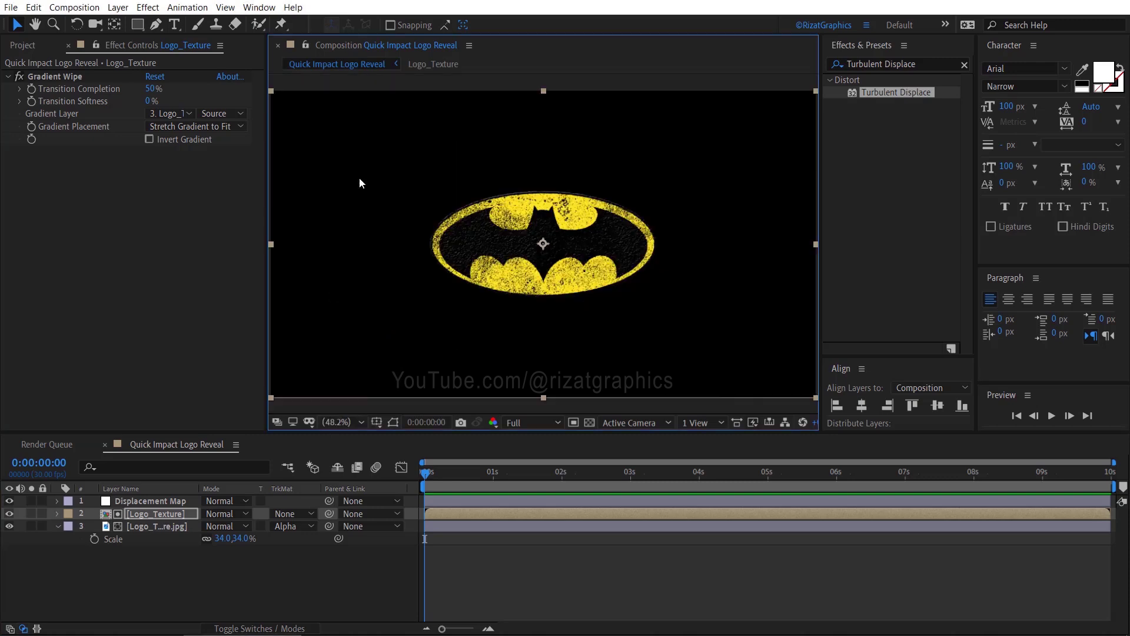
- Pre-compose Displacement Map, Logo_Texture and the texture layer into 'Logo_Comp'
click(147, 499)
shift+click(146, 527)
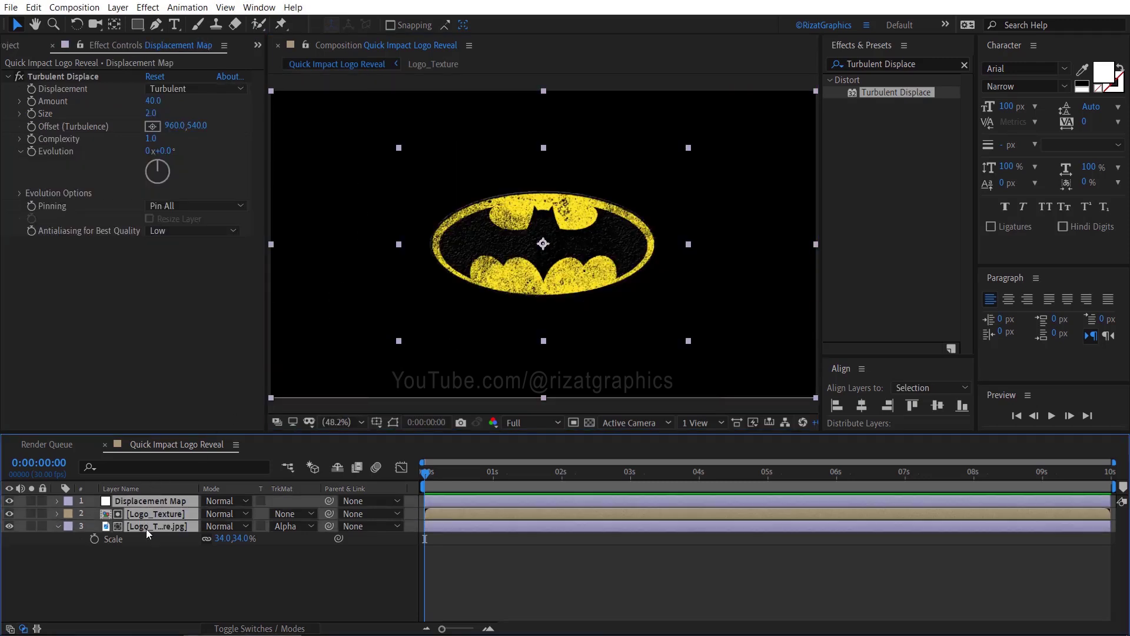
right_click(146, 529)
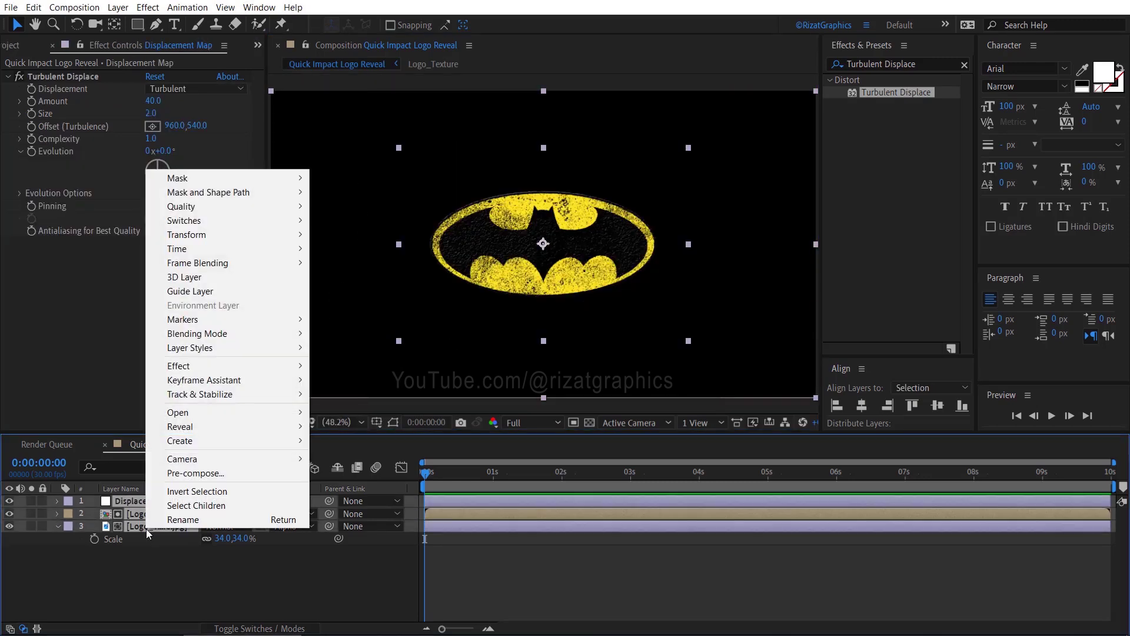
click(196, 474)
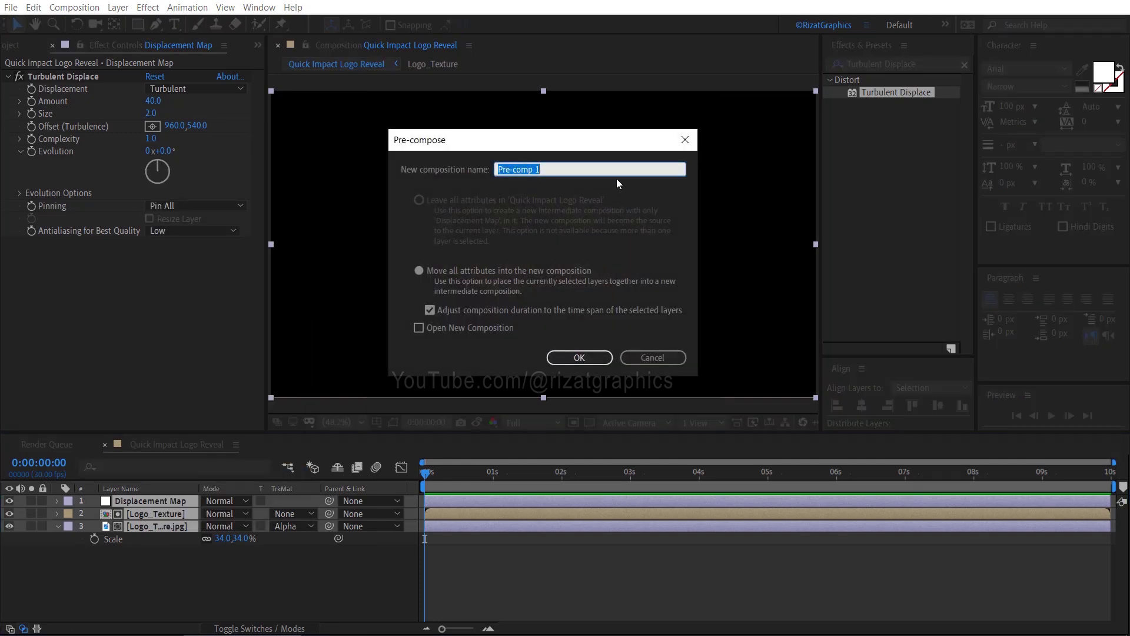
text(Logo_Comp)
click(559, 361)
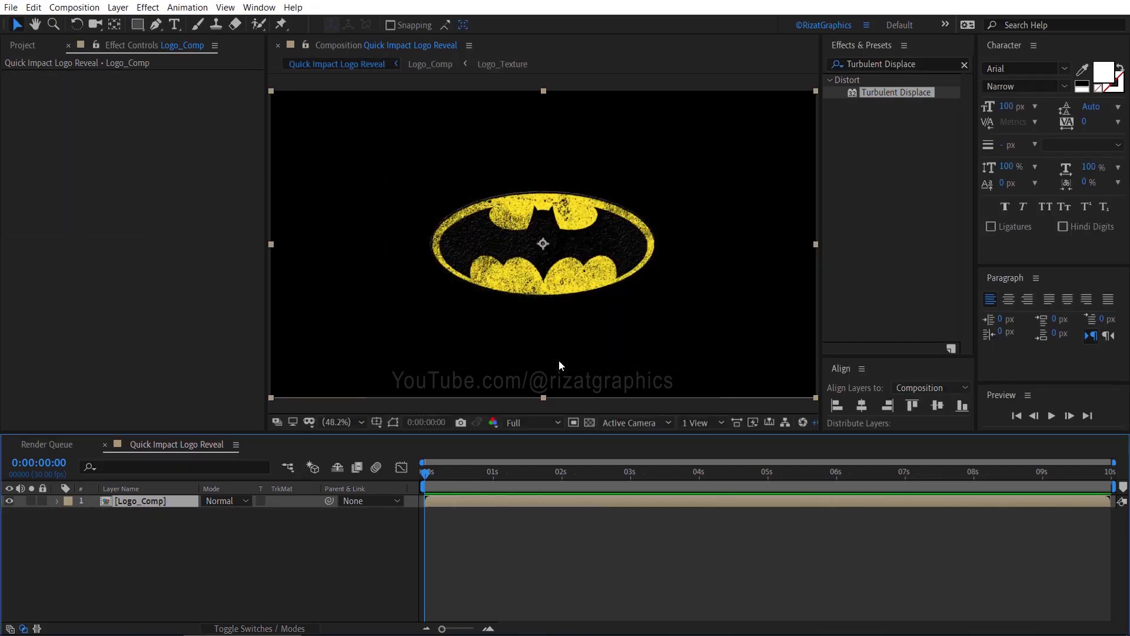
- Place Background.jpg beneath Logo_Comp and turn on the 3D switch for both layers
click(26, 47)
drag(93, 179, 105, 520)
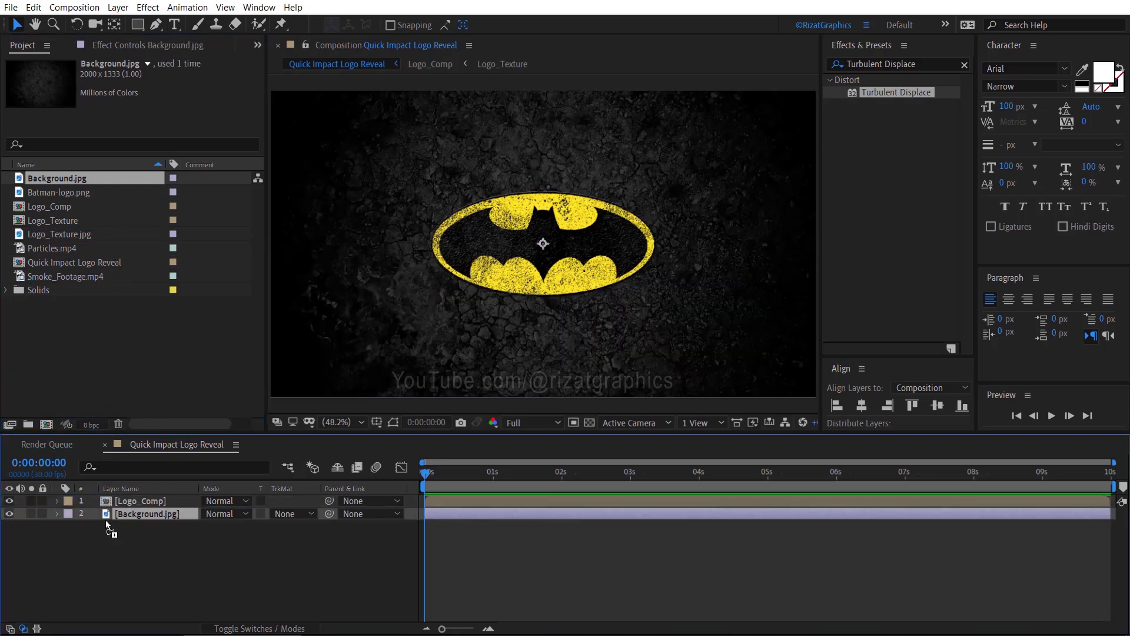
click(231, 629)
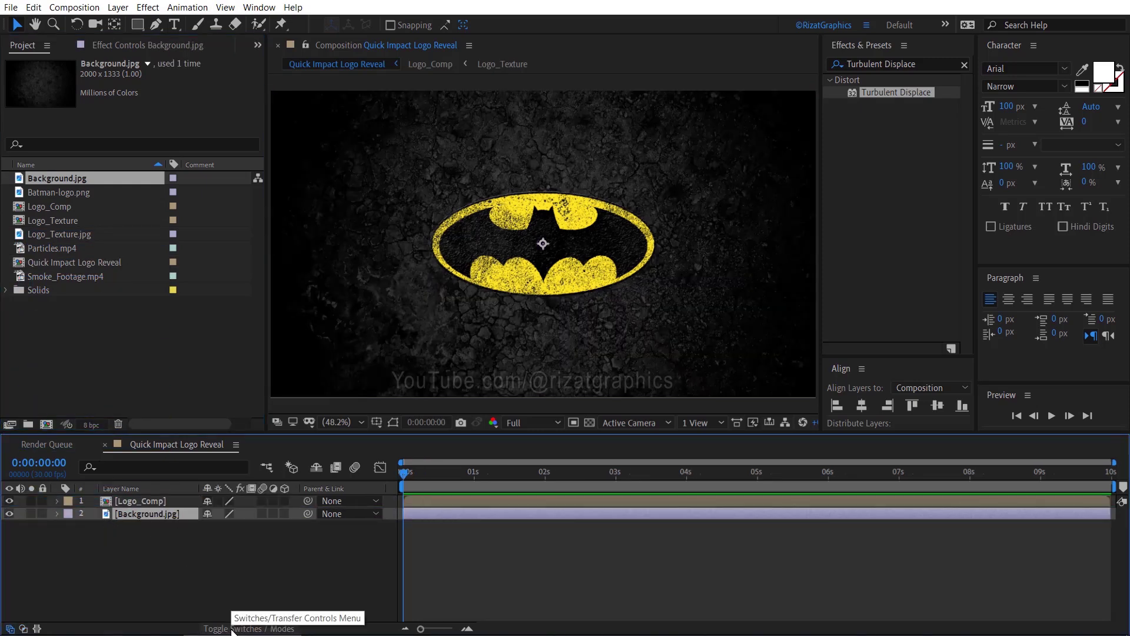
shift+click(179, 503)
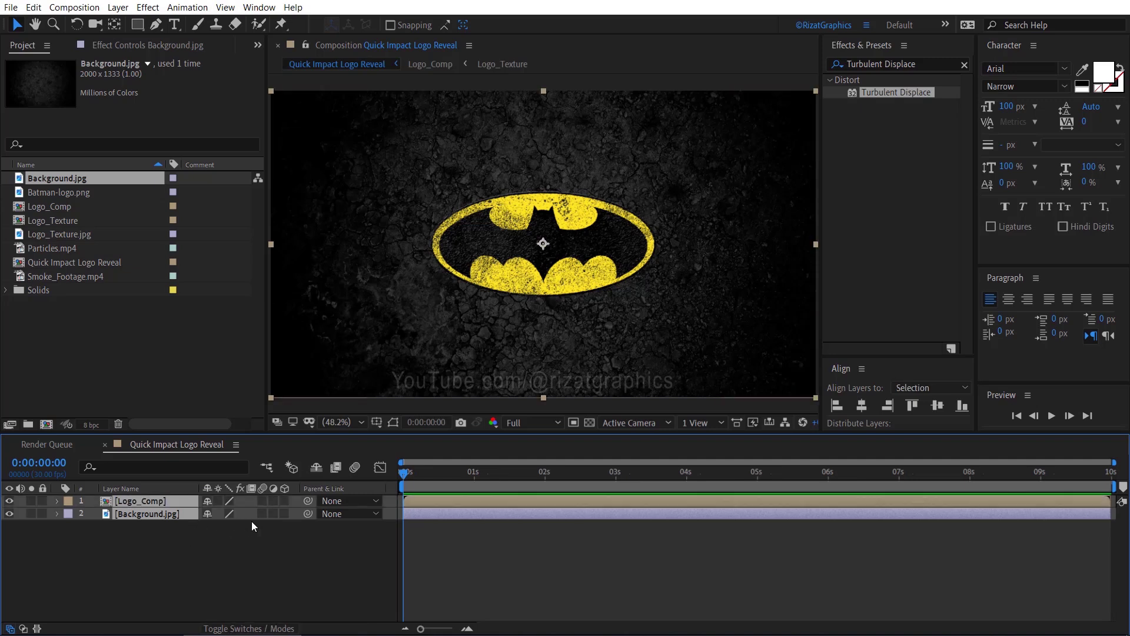
click(281, 513)
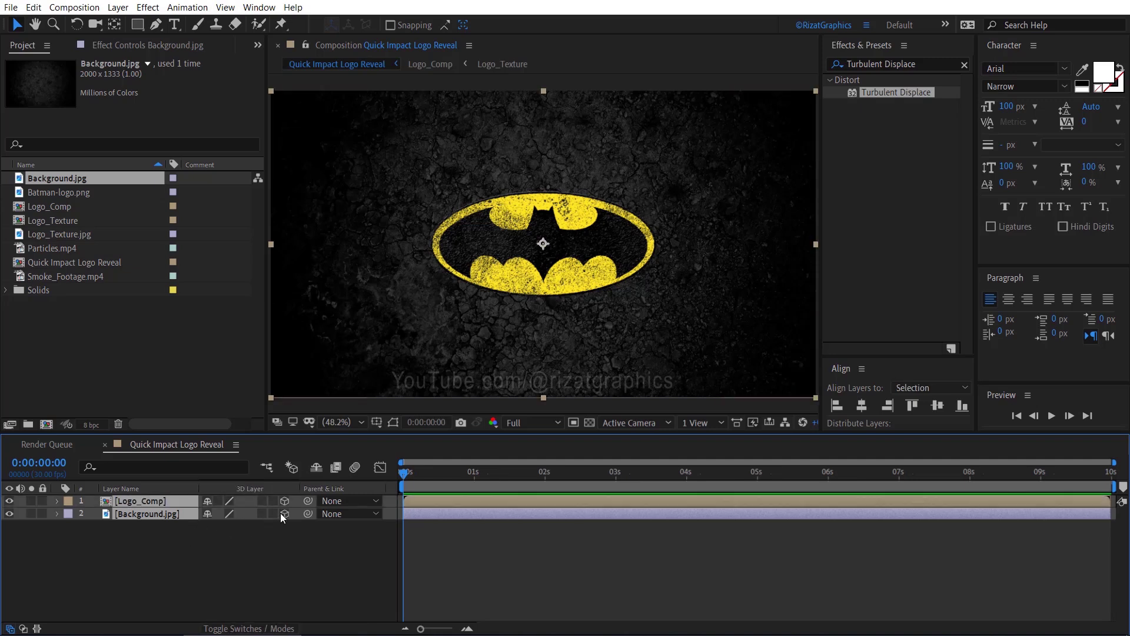
click(281, 552)
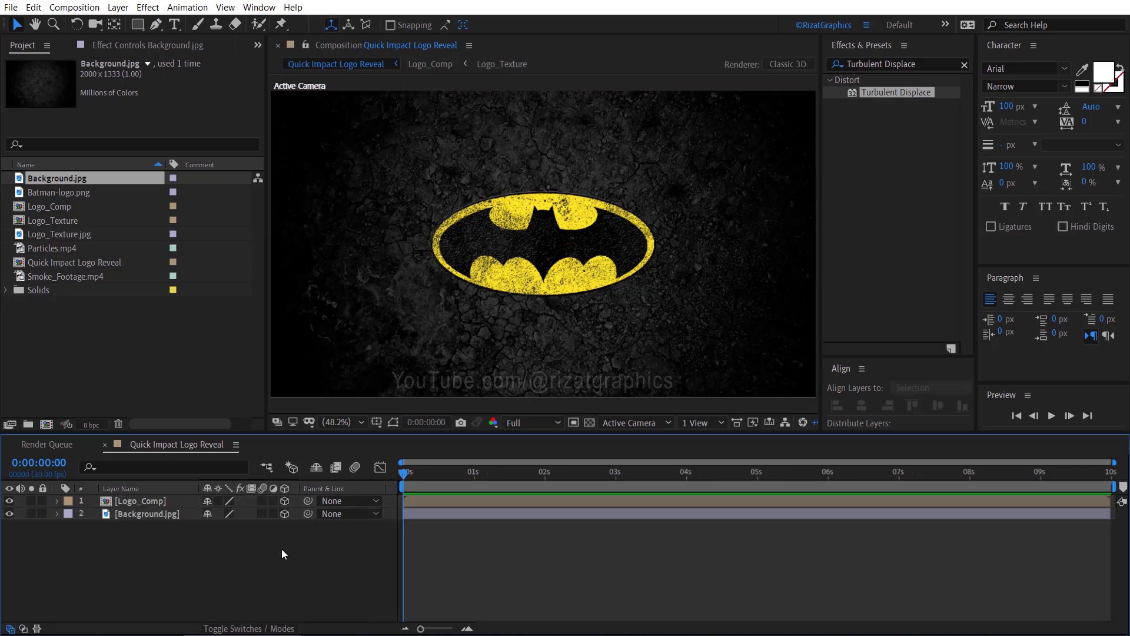
- Set a Position keyframe on Logo_Comp at 1 second
key(p)
click(189, 502)
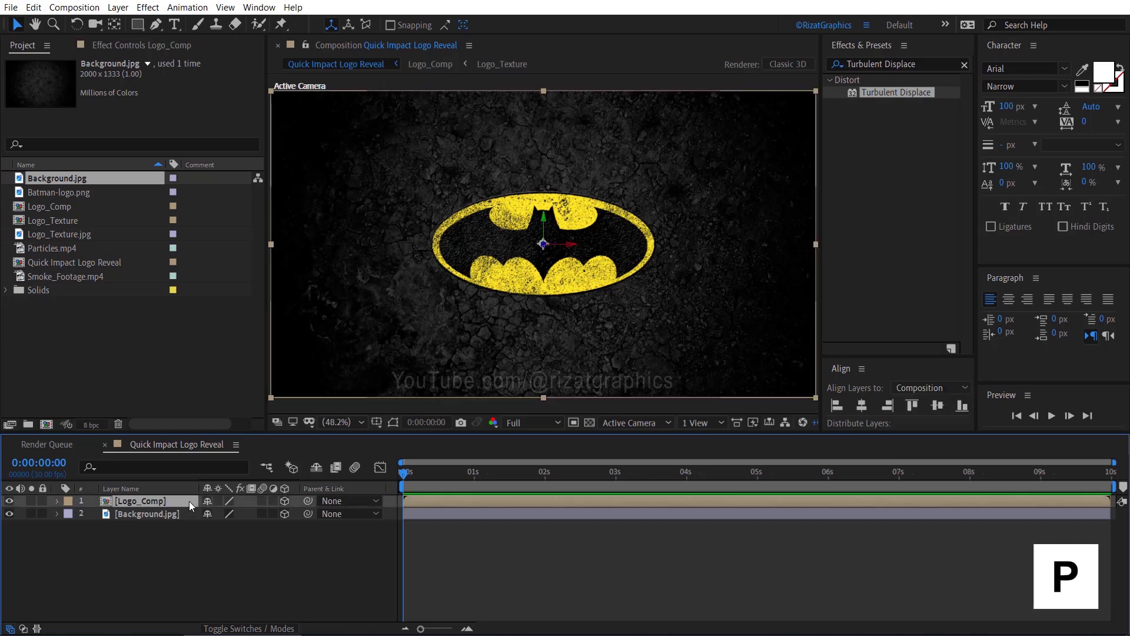
key(p)
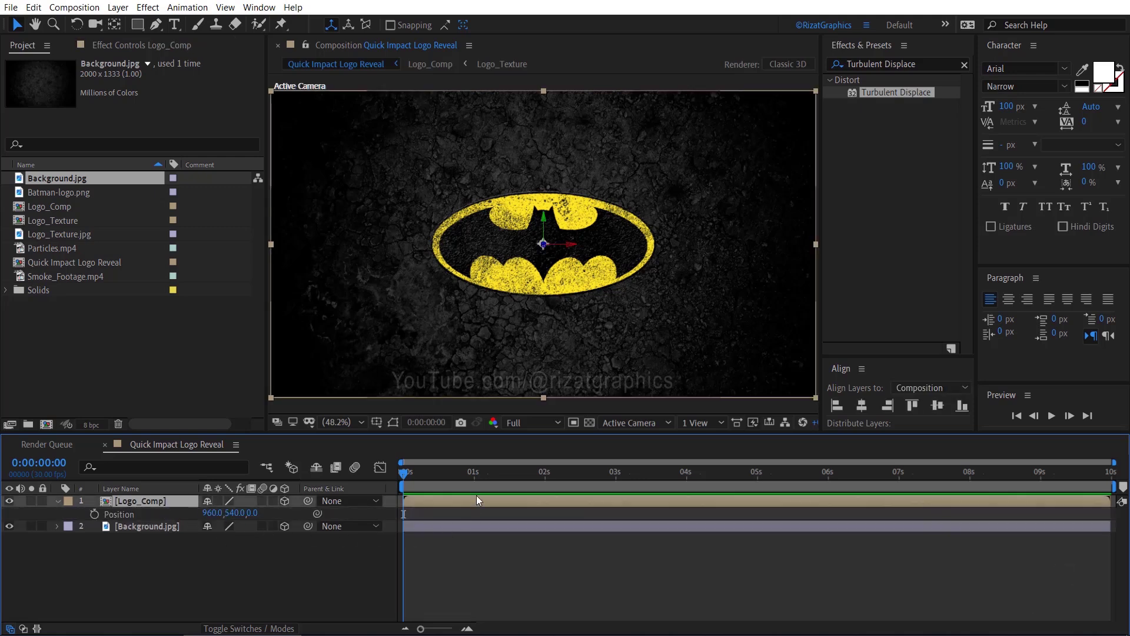
click(474, 475)
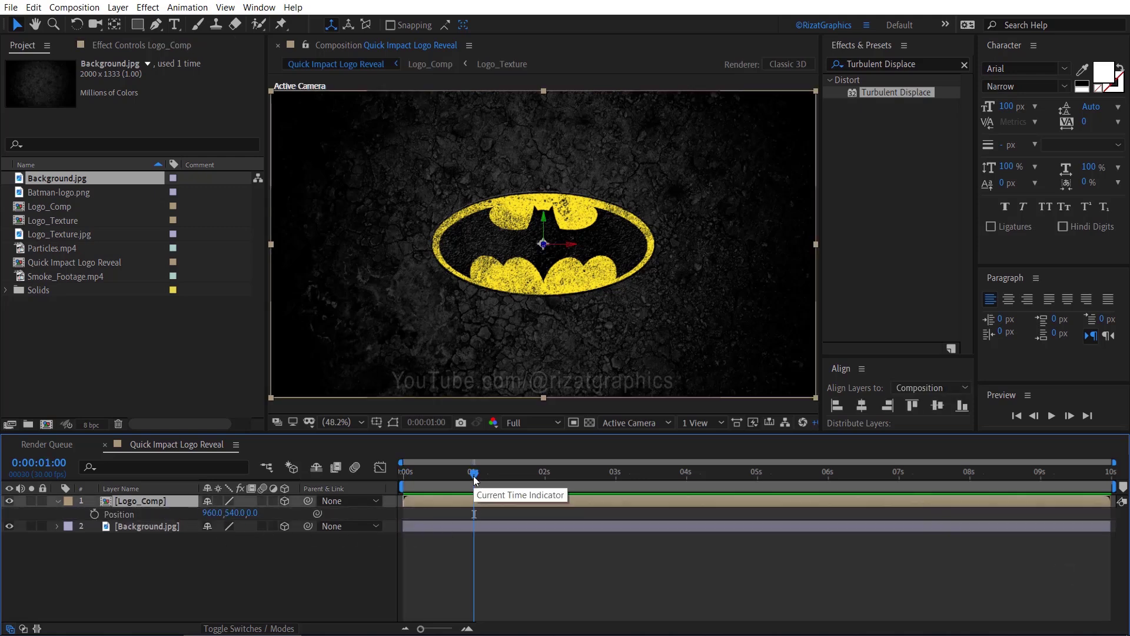
click(93, 513)
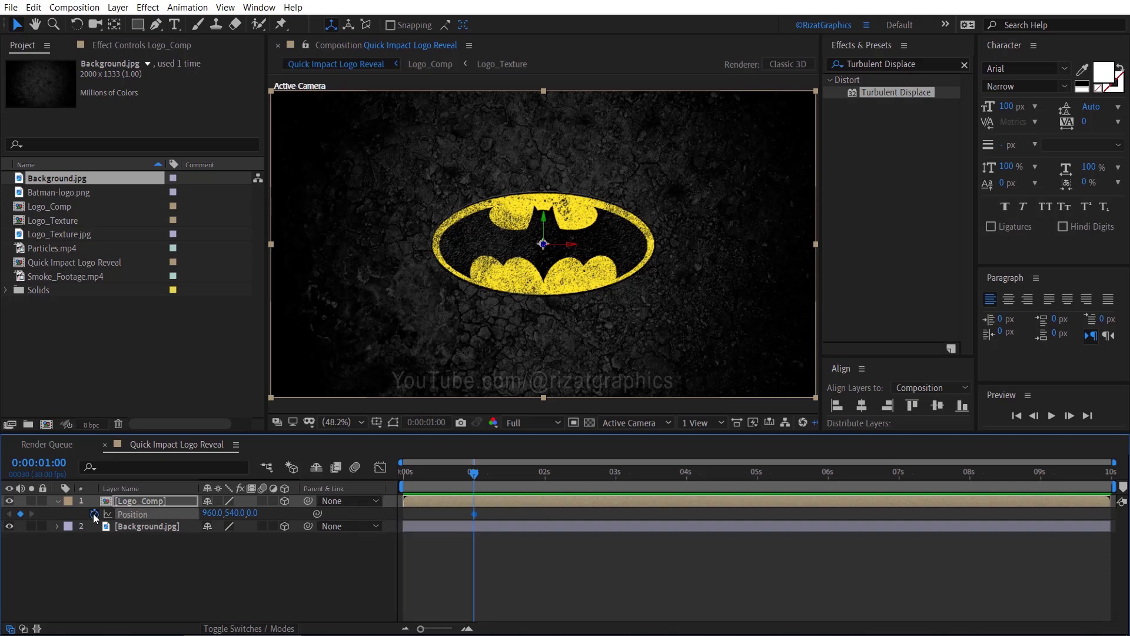
- At 0:00:00:15, set Logo_Comp's Position Z to -3000
click(439, 477)
drag(257, 516, 107, 505)
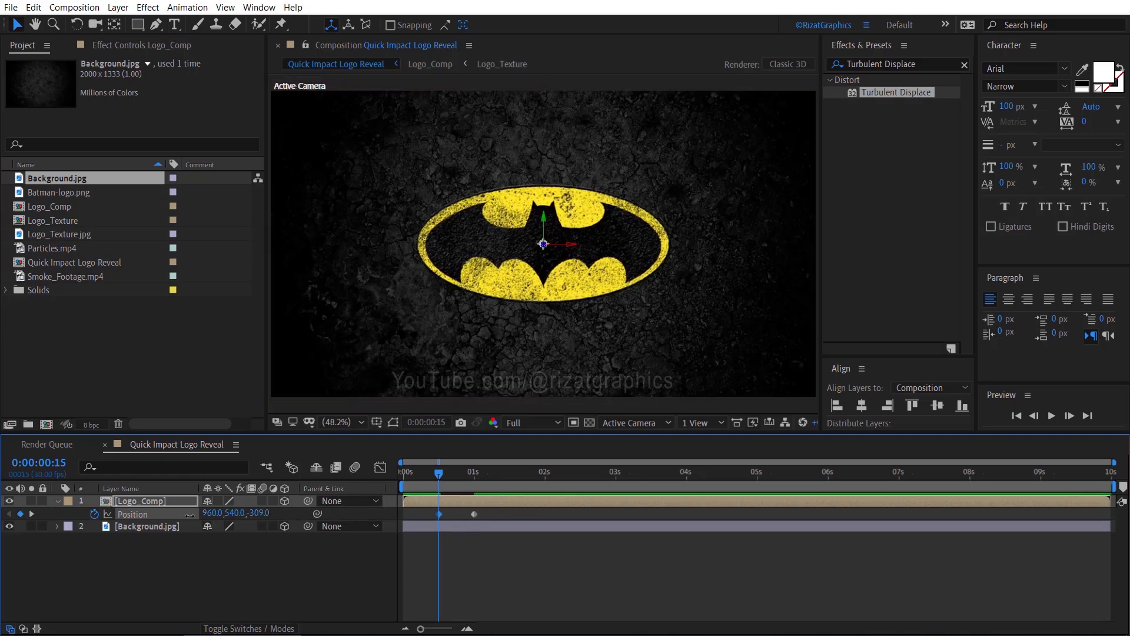
drag(247, 513, 179, 517)
click(257, 514)
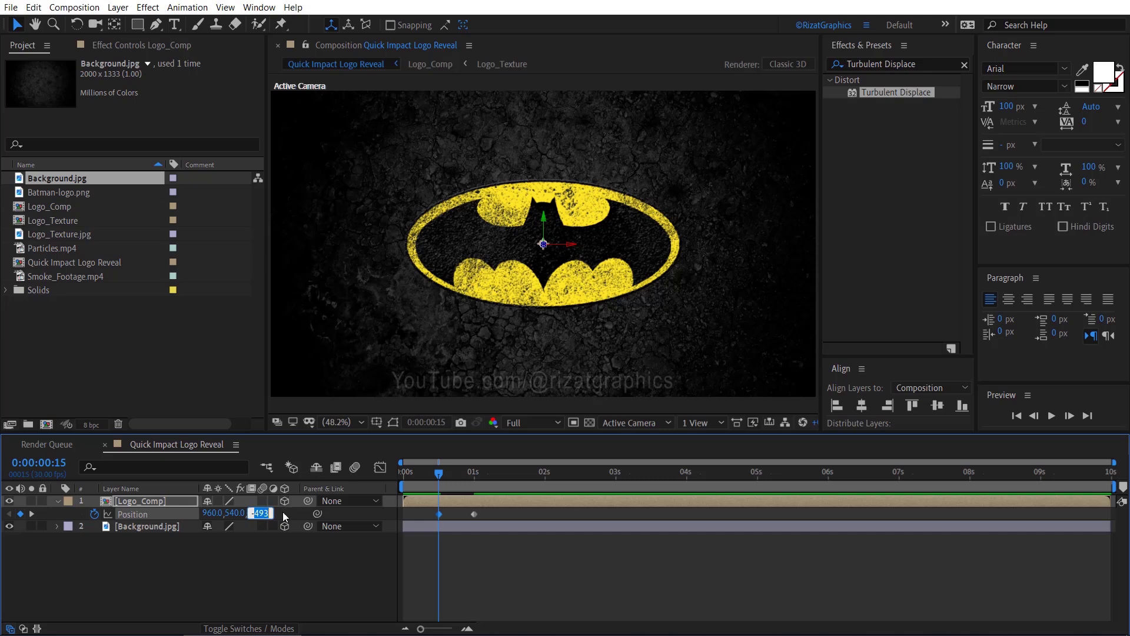
key(Return)
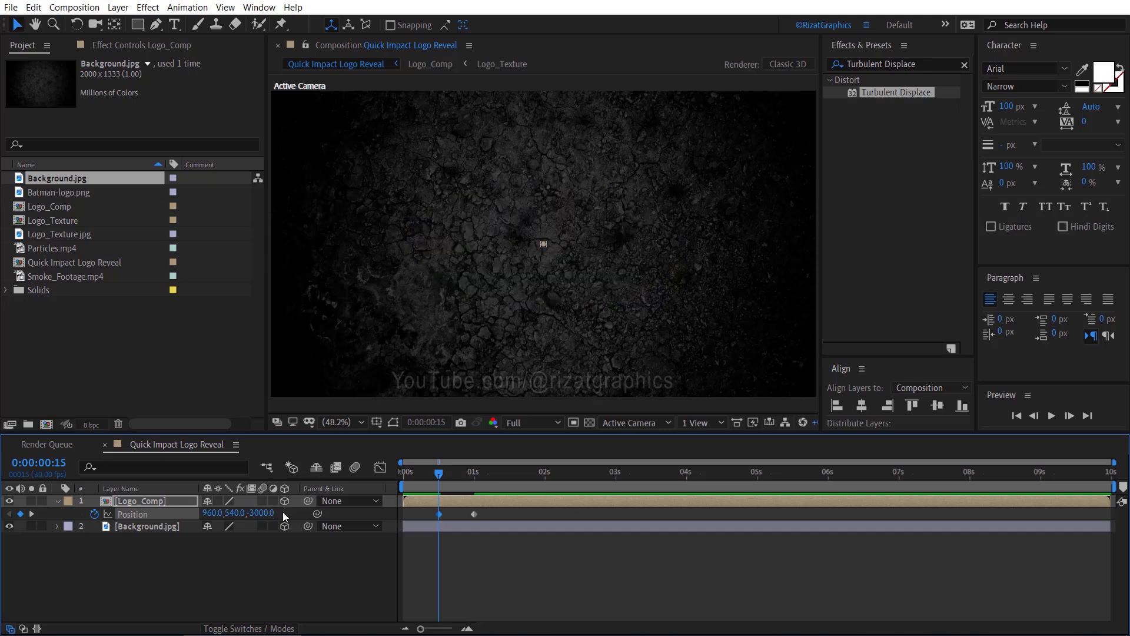
- Apply Easy Ease to both Position keyframes
drag(488, 511, 436, 519)
key(F9)
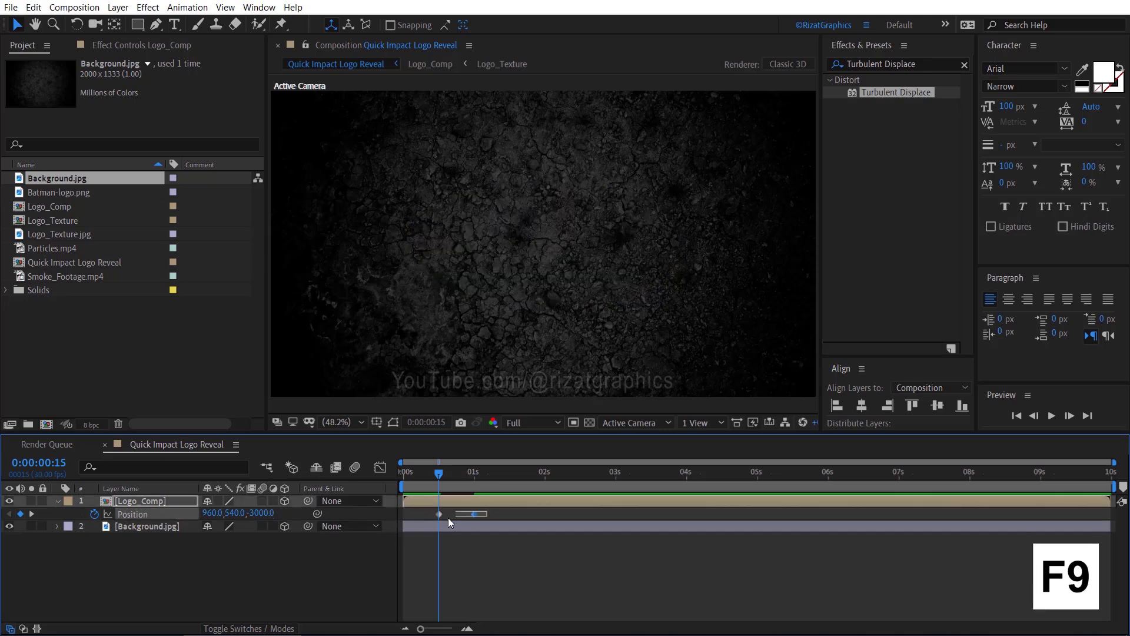
right_click(440, 515)
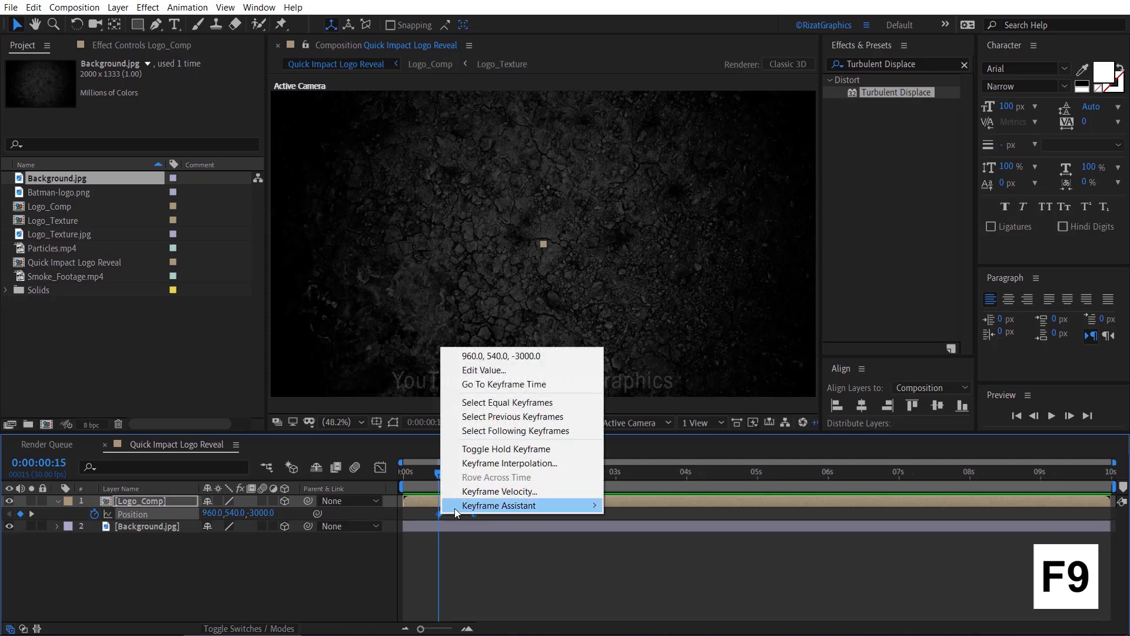
mouse_move(486, 505)
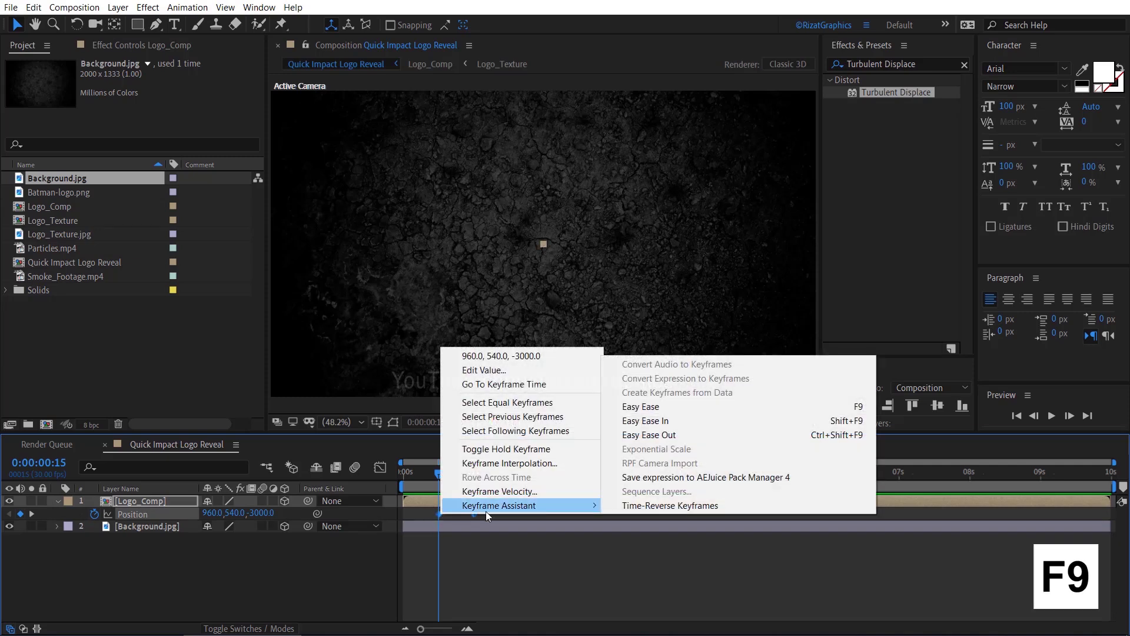
click(673, 408)
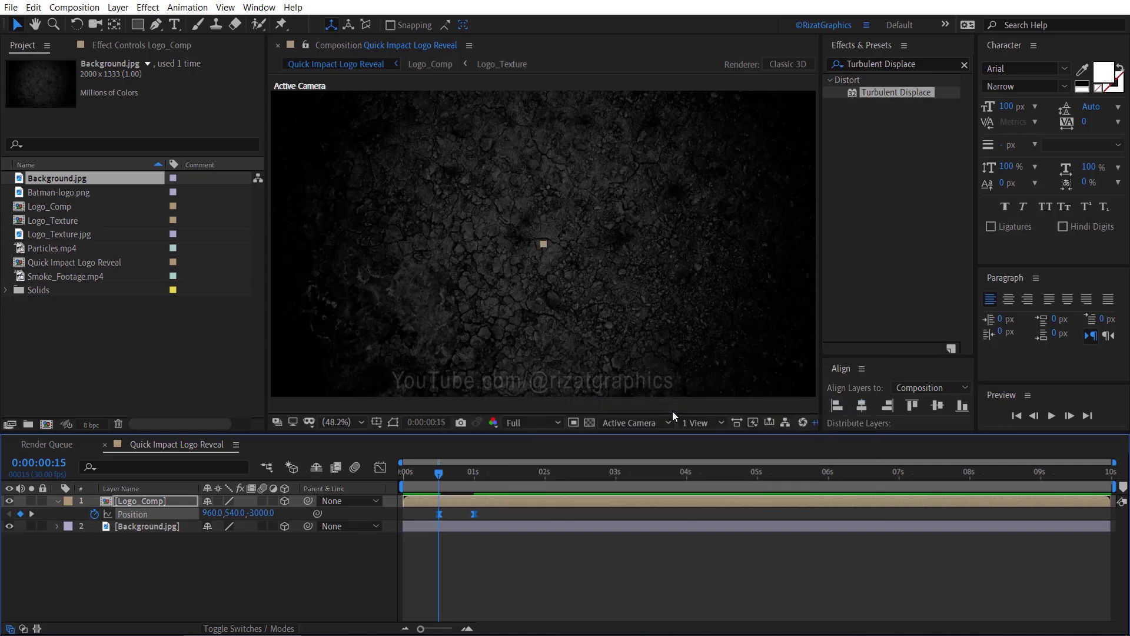
- In the Graph Editor, drag both Position keyframes' influence handles so speed spikes late into the 1-second keyframe
click(381, 466)
click(468, 628)
click(467, 629)
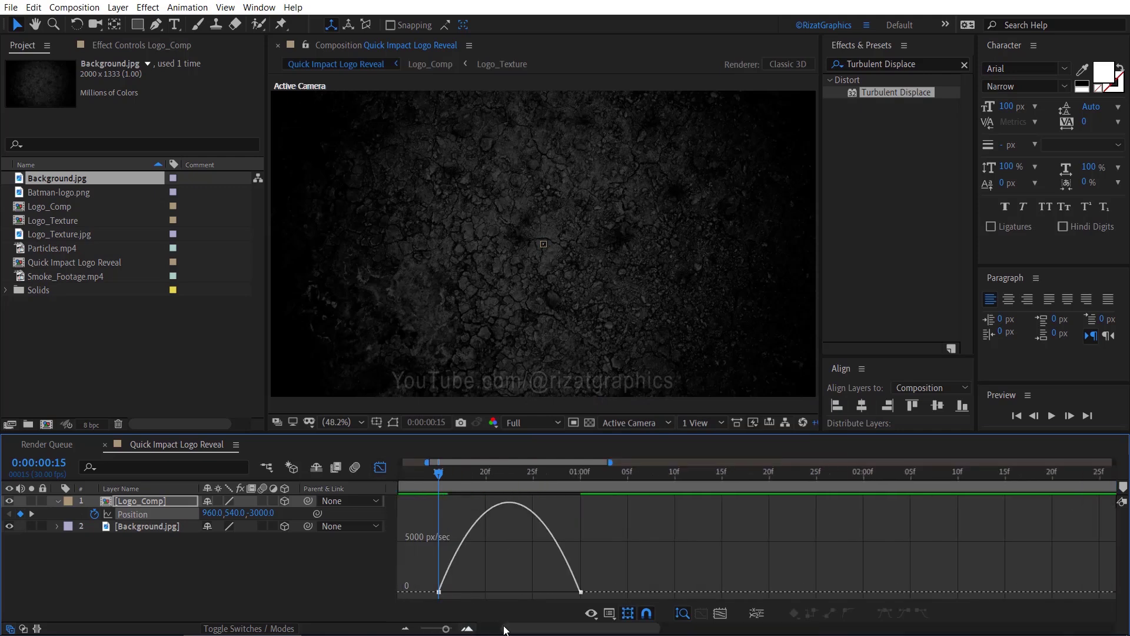
drag(591, 569, 434, 594)
drag(556, 586, 580, 565)
drag(461, 586, 509, 588)
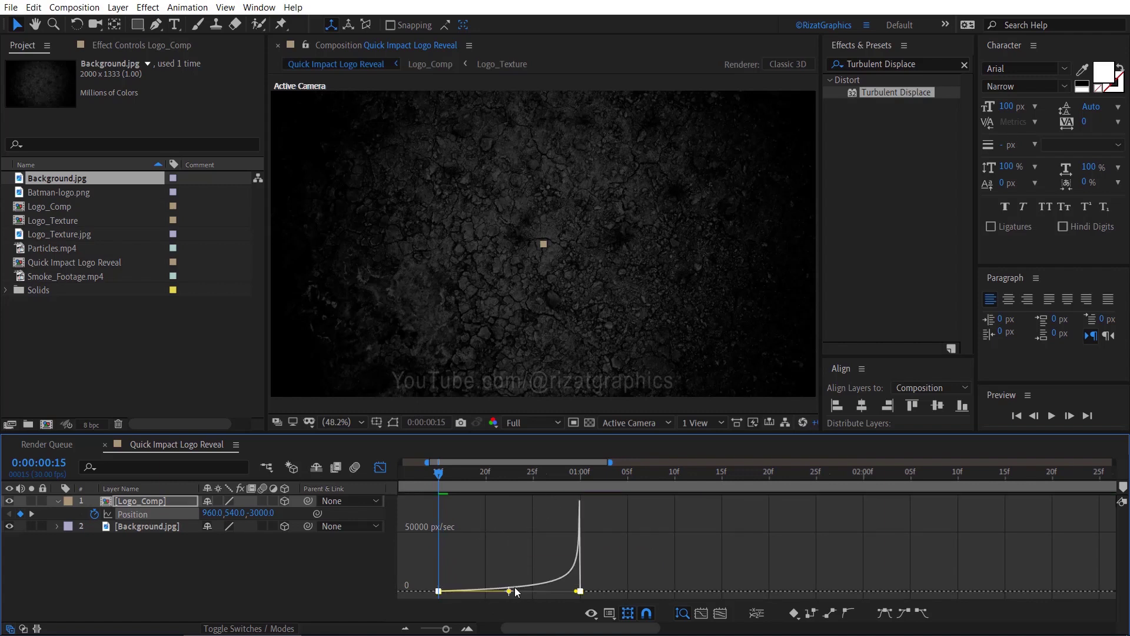
click(405, 628)
click(405, 628)
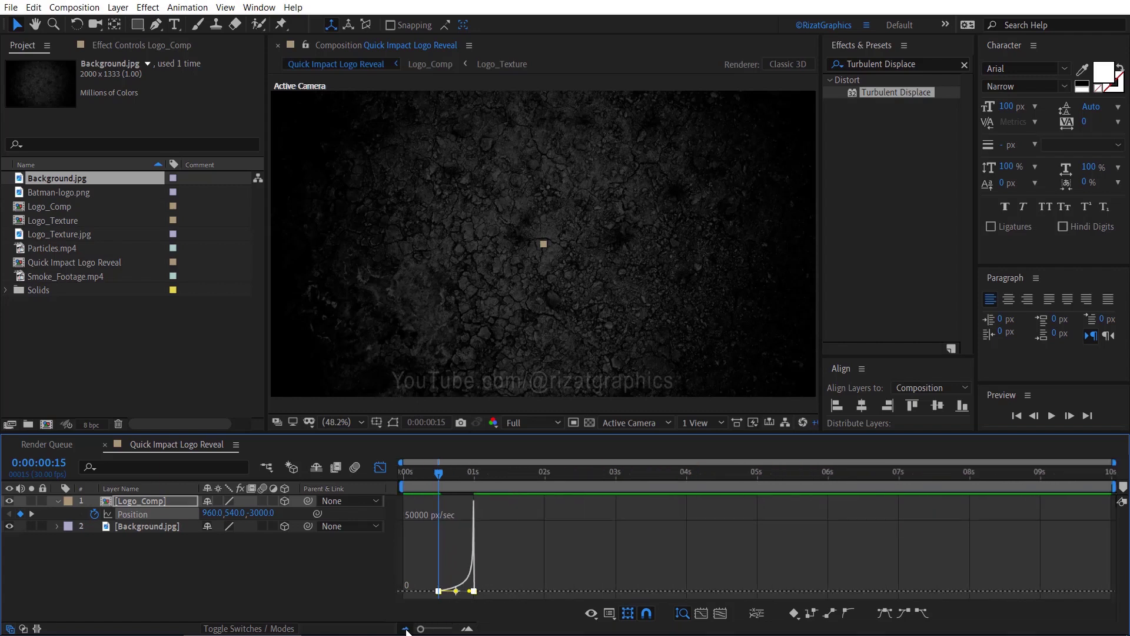
click(380, 468)
click(406, 478)
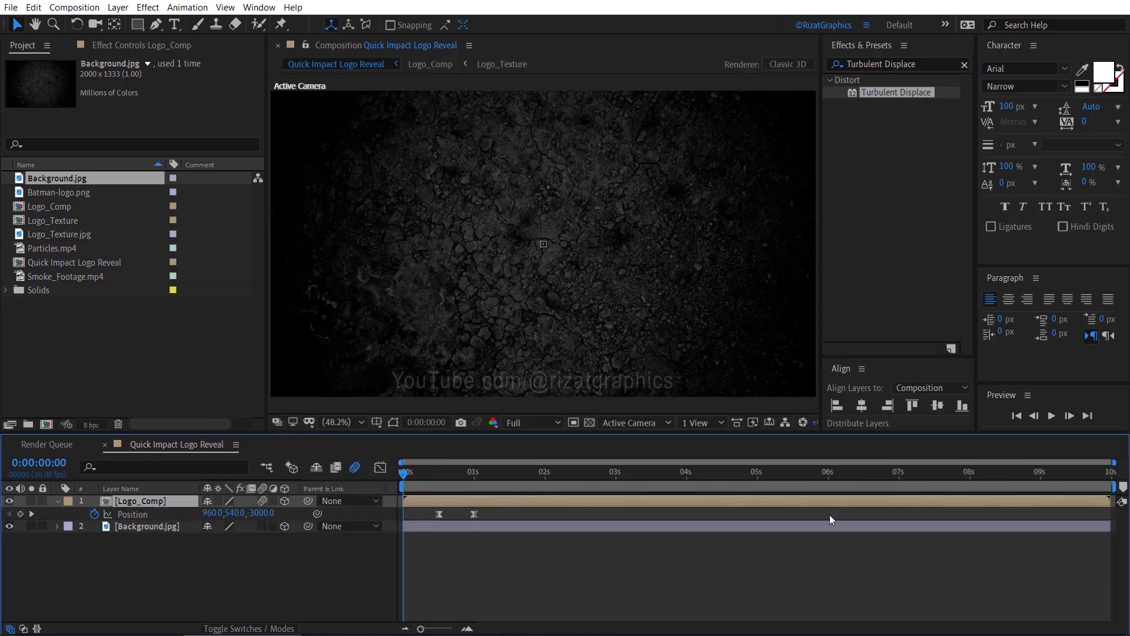
- Preview the logo slam-in animation, then collapse the Logo_Comp layer's properties
click(1052, 416)
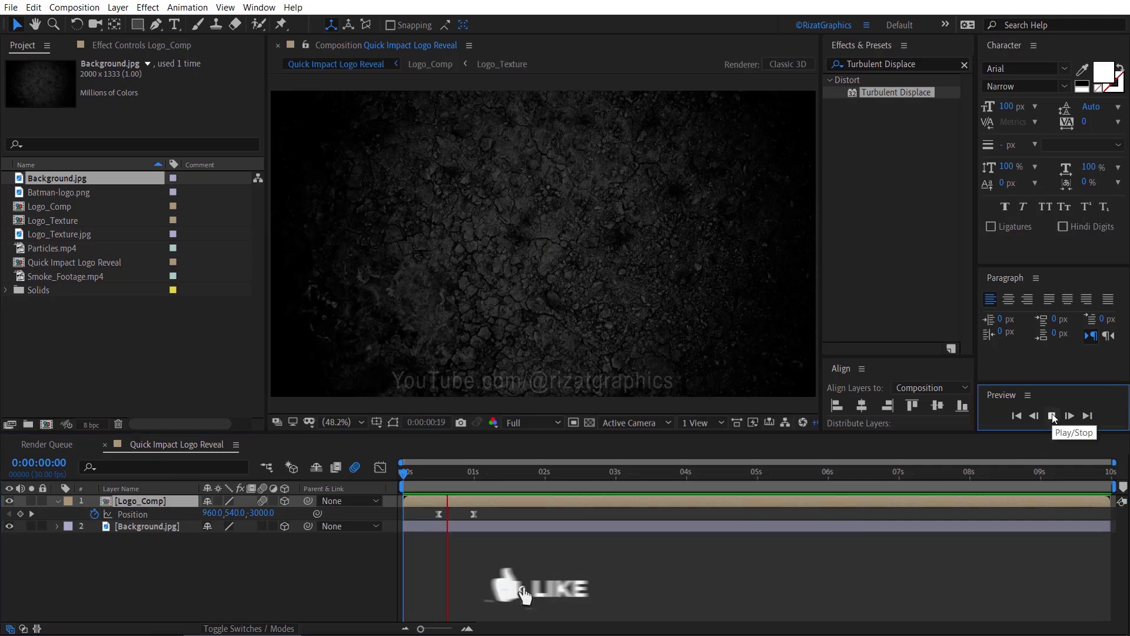
click(1052, 416)
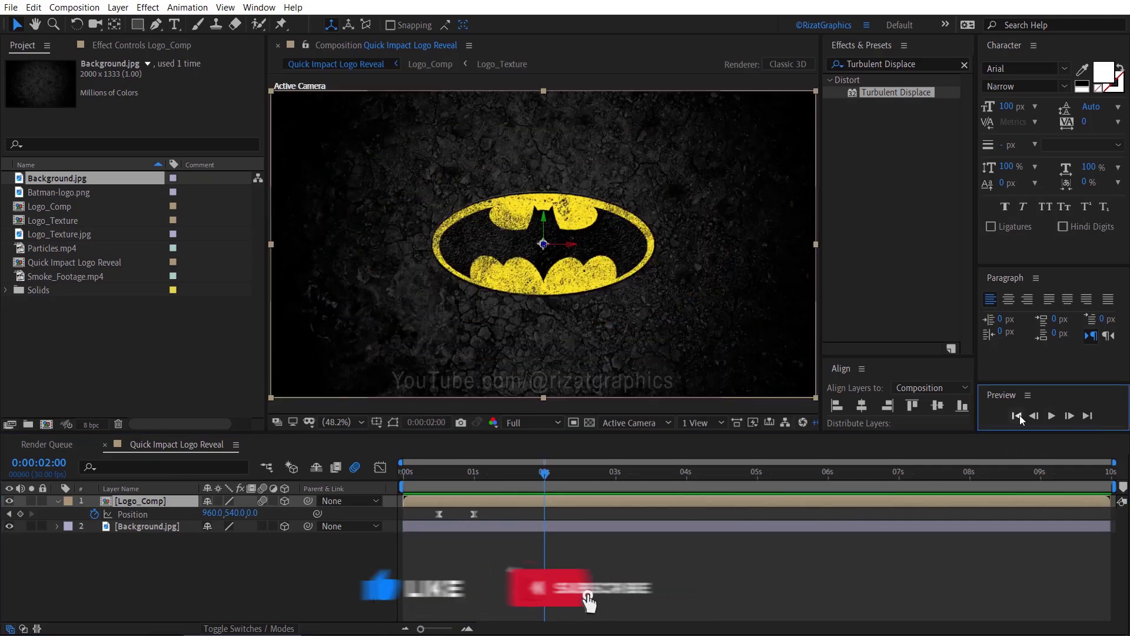
click(1052, 417)
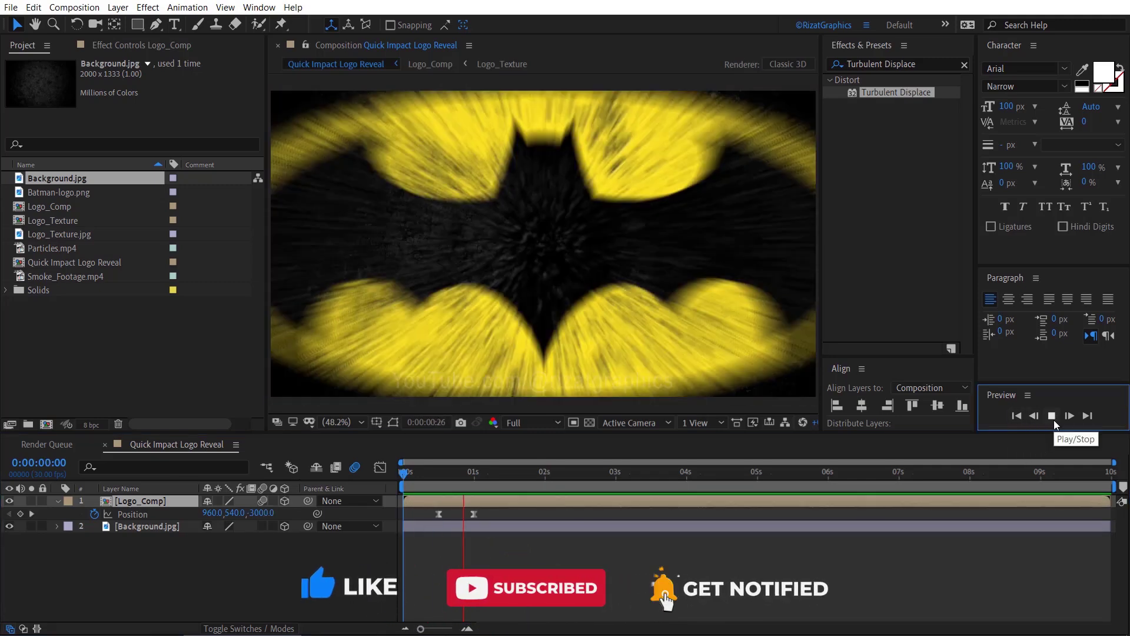
click(1052, 416)
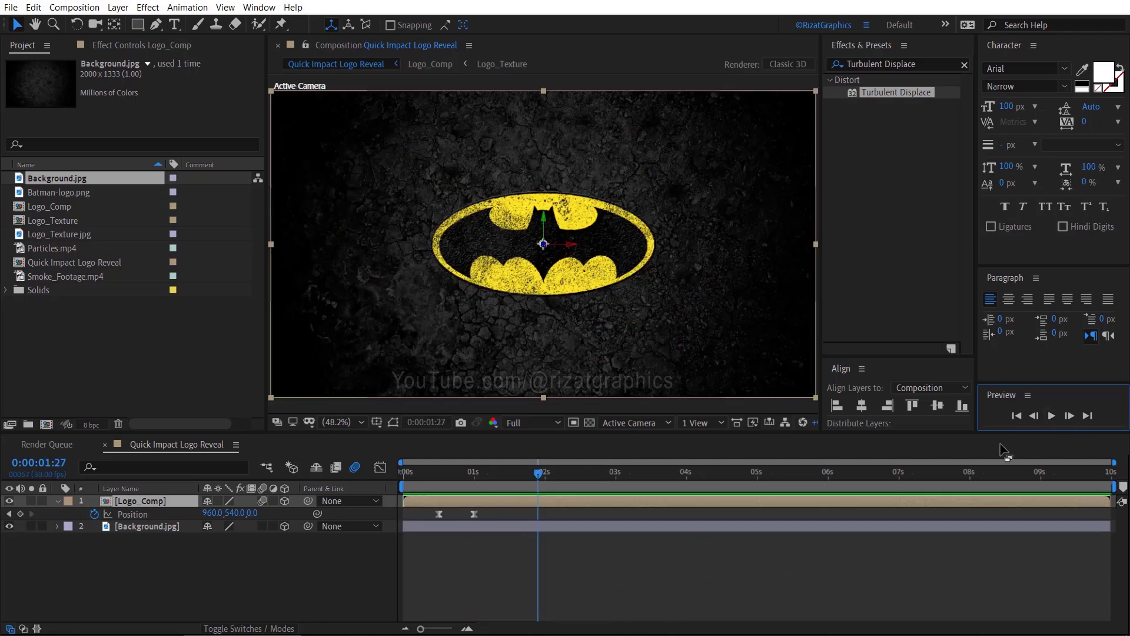
click(59, 500)
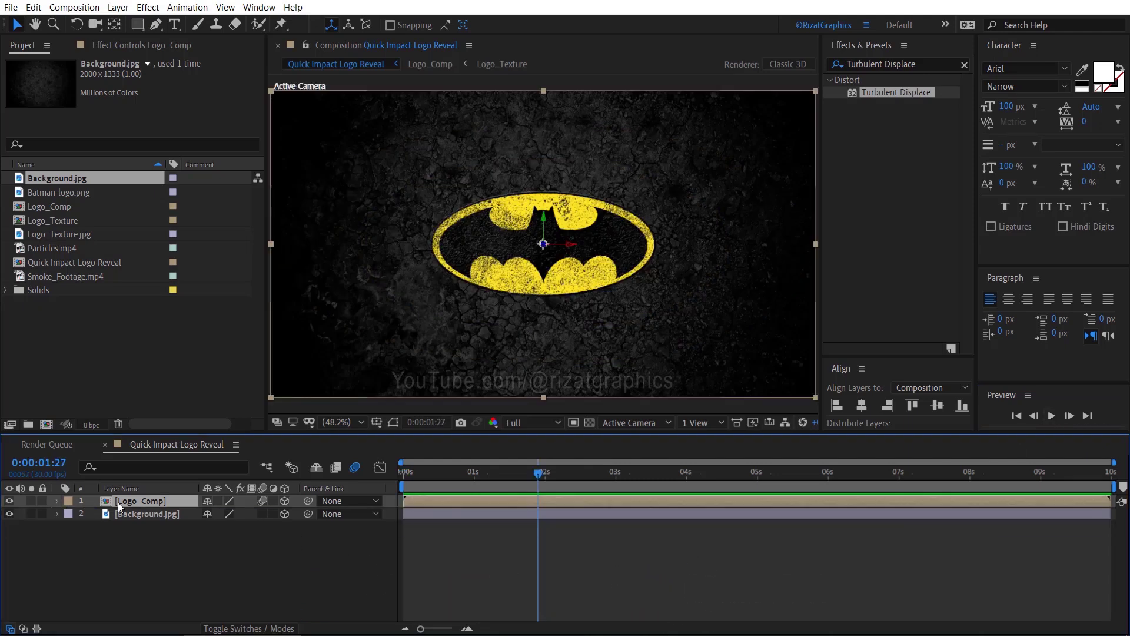
- Duplicate Logo_Comp, rename the copy Logo_Shadow, and hide the top Logo_Comp layer
key(ctrl+d)
click(171, 514)
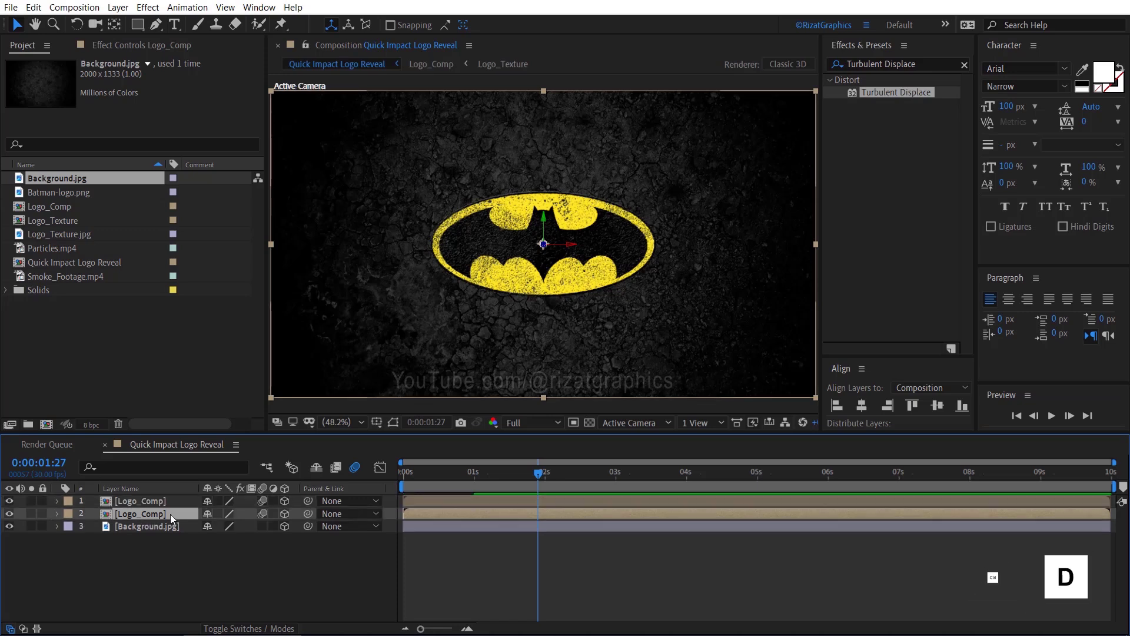
key(Return)
key(shift+Left)
key(shift+Left)
key(shift+Left)
text(Shadow)
key(Return)
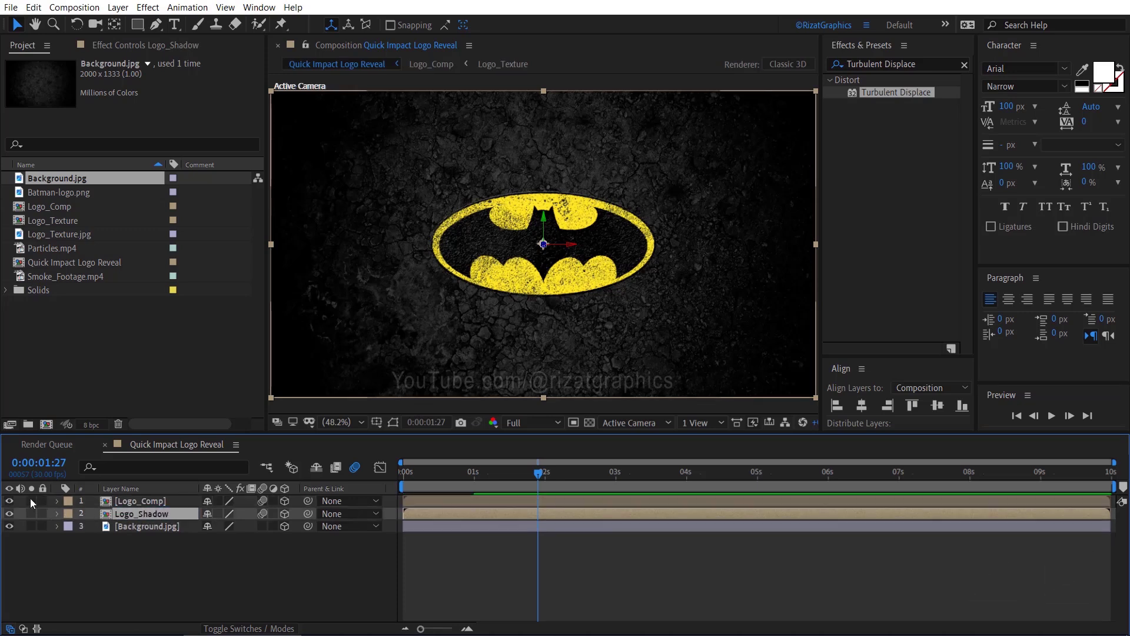
click(10, 501)
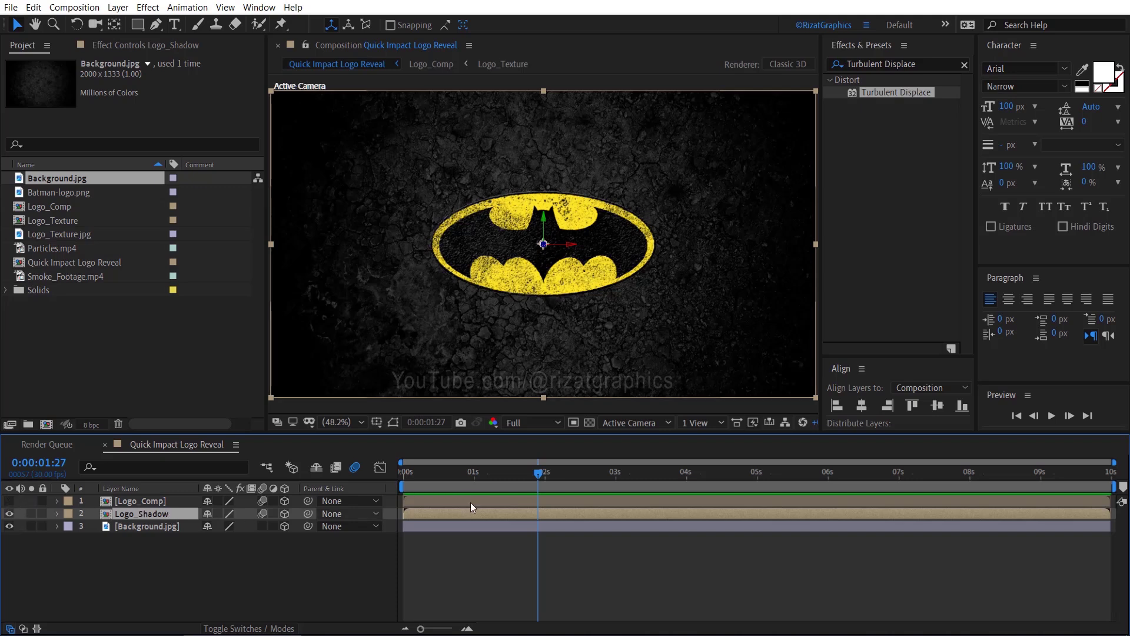
- Apply the Fill effect to the Logo_Shadow layer
click(926, 63)
text(F)
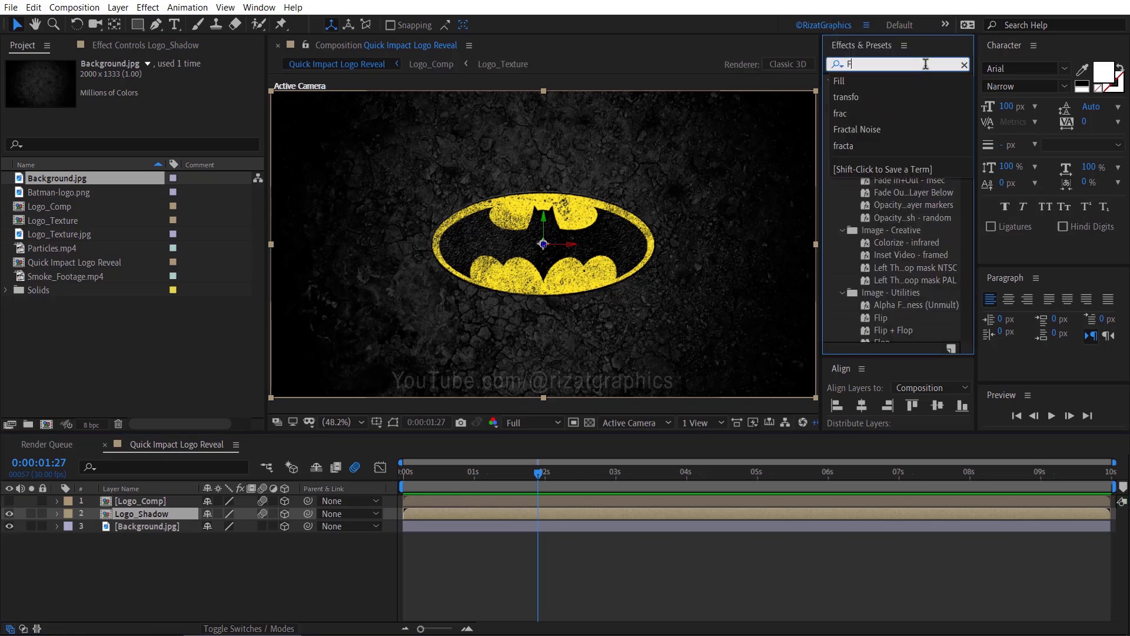
text(ill)
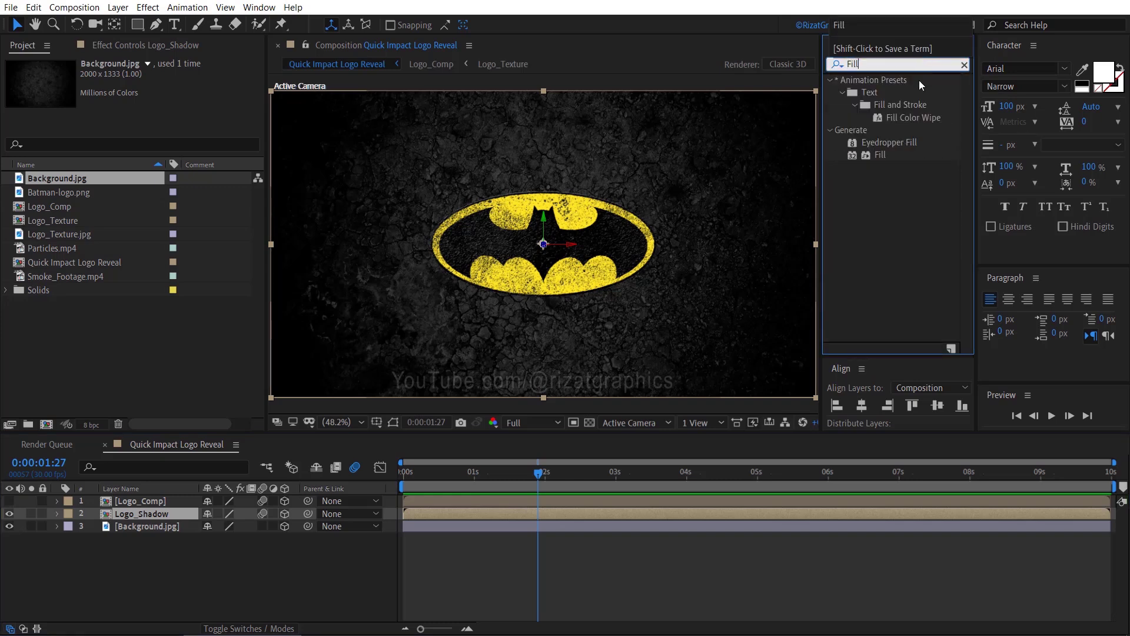
drag(878, 154, 553, 237)
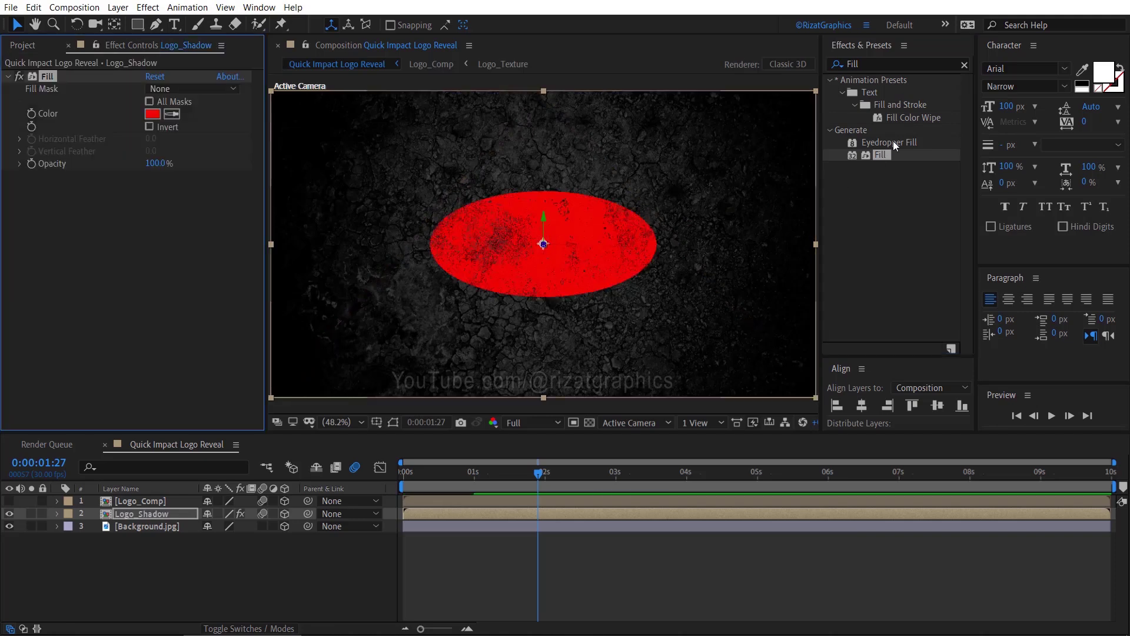
- Add CC Radial Fast Blur to Logo_Shadow, move its centre up, and set Amount to 75
click(926, 65)
double_click(926, 65)
text(CC Radi)
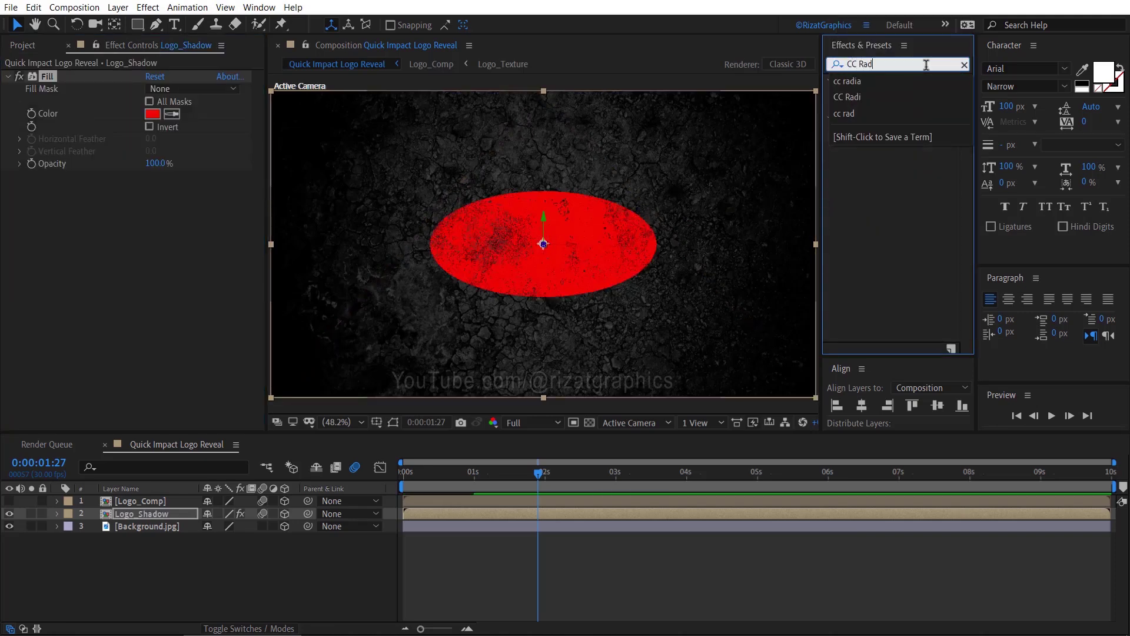
click(910, 163)
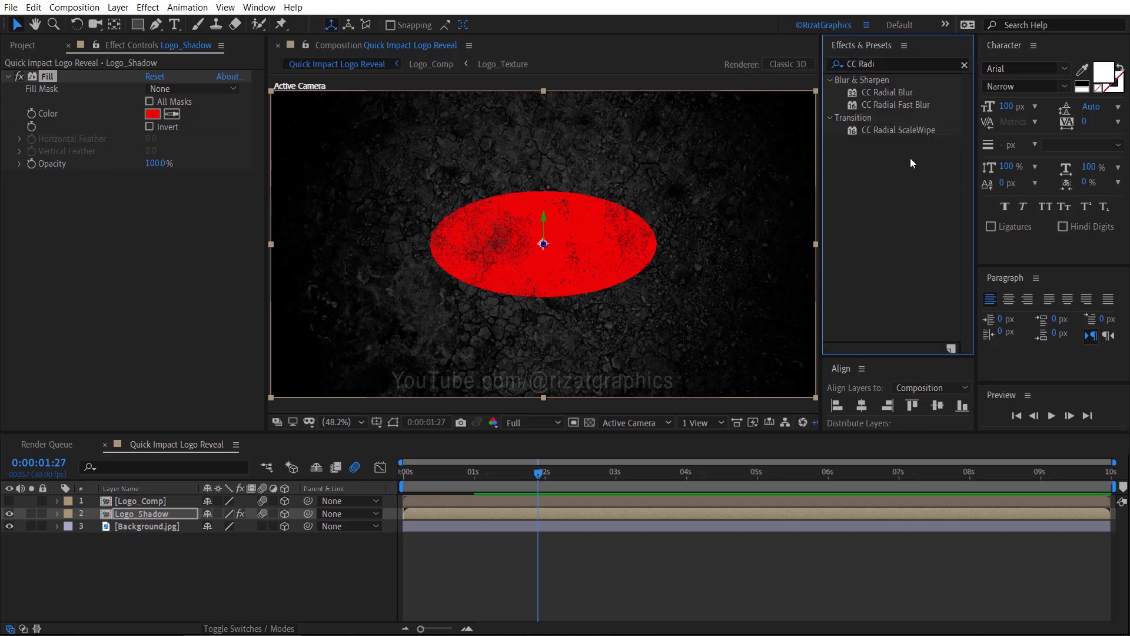
drag(906, 107, 547, 243)
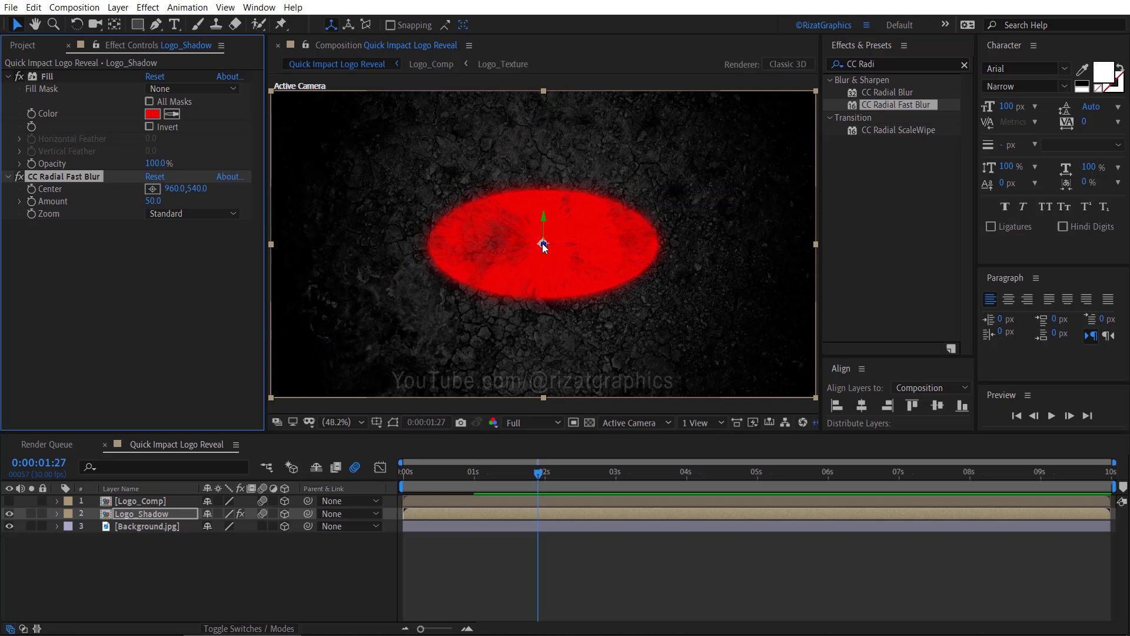
drag(542, 242, 544, 142)
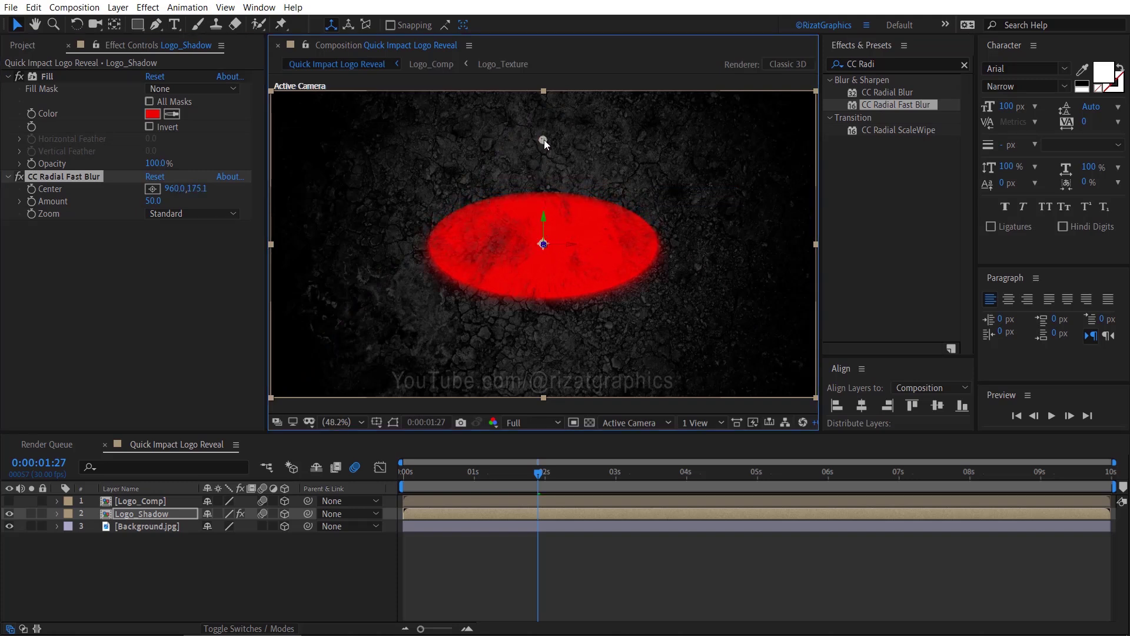
click(162, 201)
text(75)
key(Return)
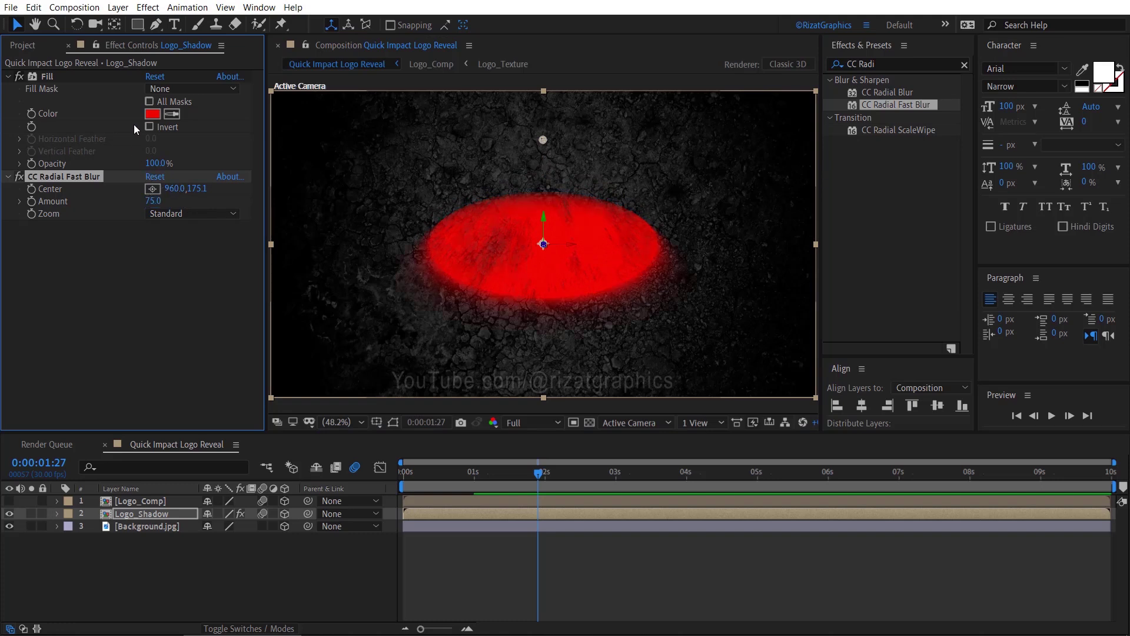
- Change the shadow's Fill color to black and make Logo_Comp visible again
click(154, 116)
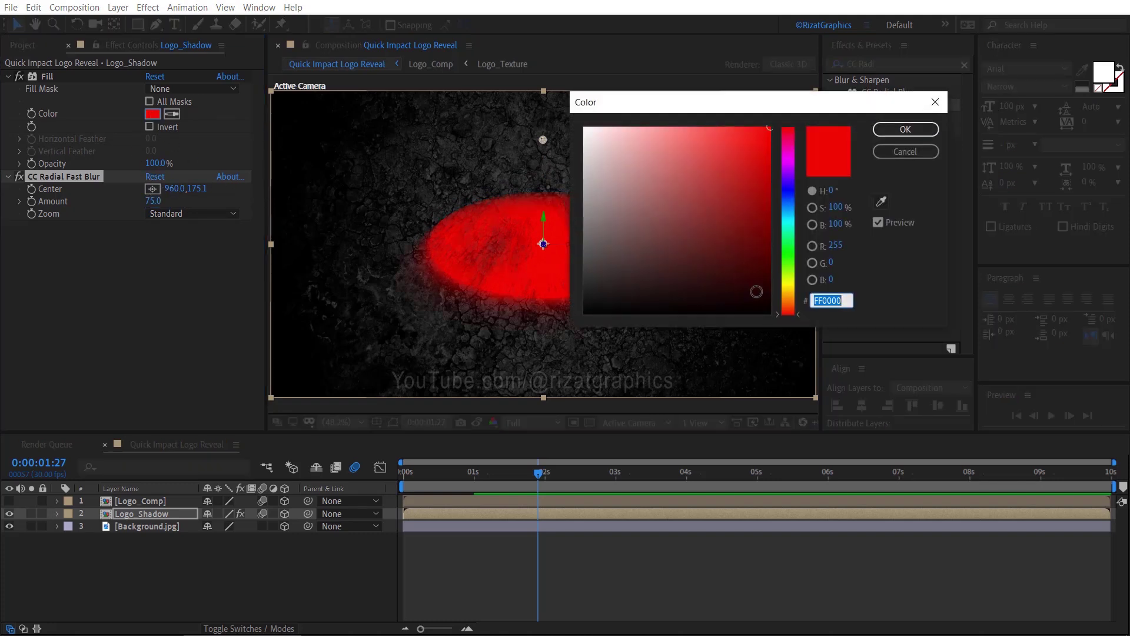
drag(758, 293, 777, 318)
click(886, 129)
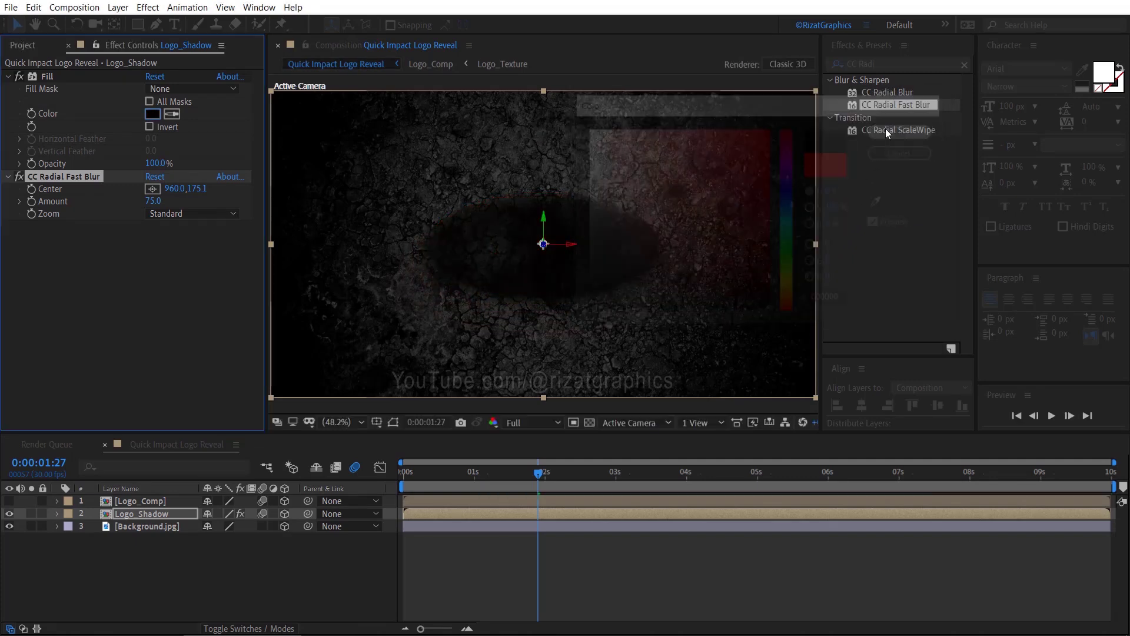
click(9, 501)
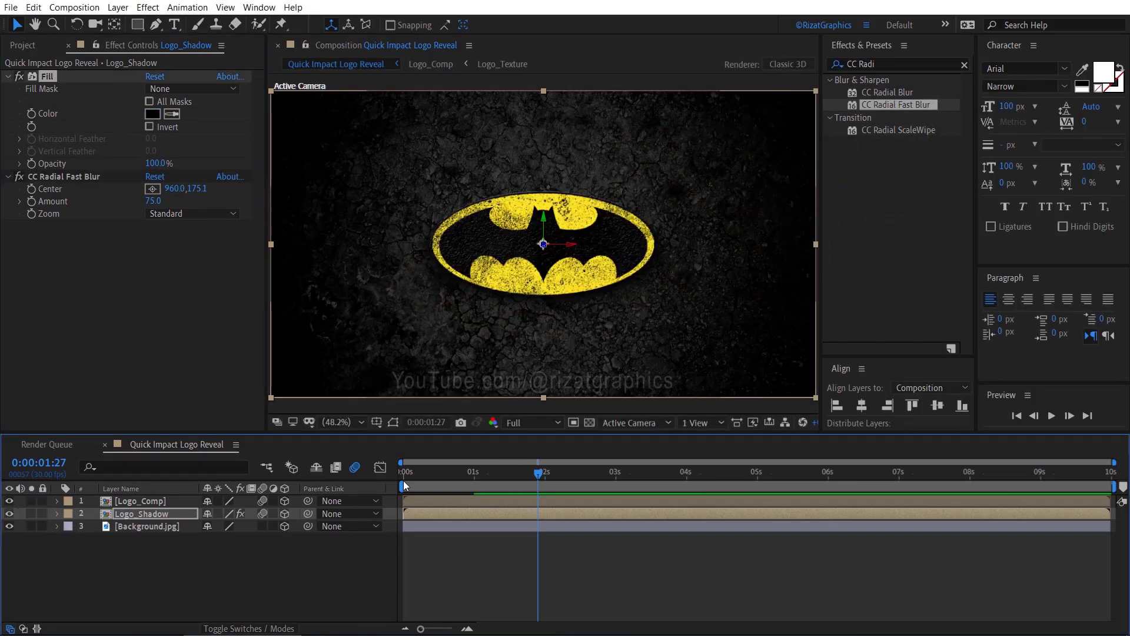
click(404, 481)
click(1051, 415)
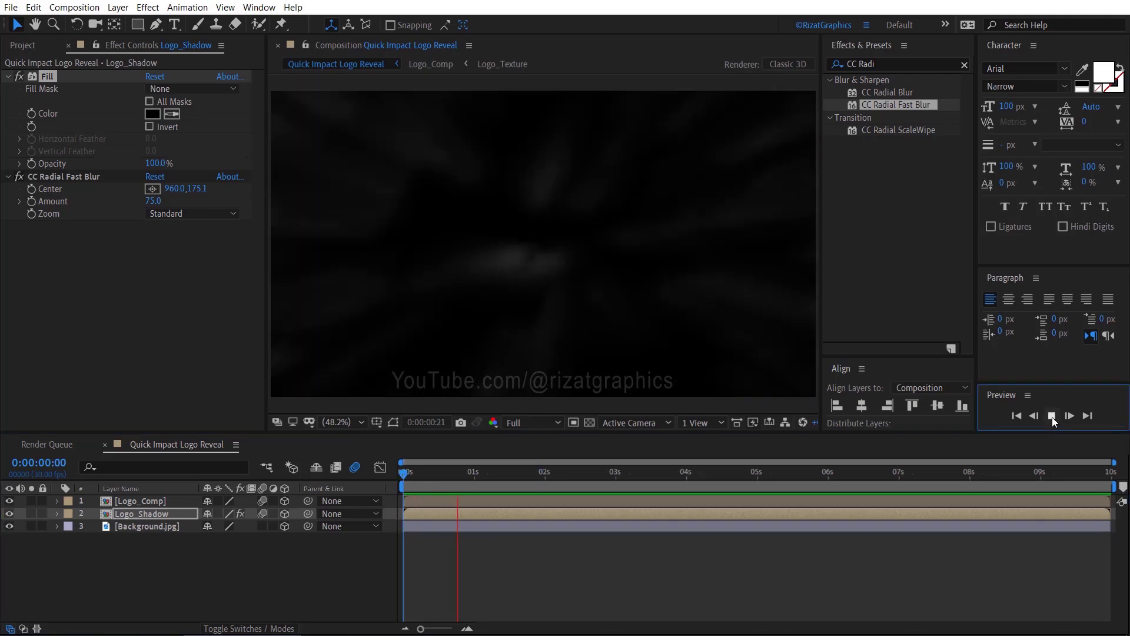
click(1052, 417)
click(1021, 417)
click(1048, 417)
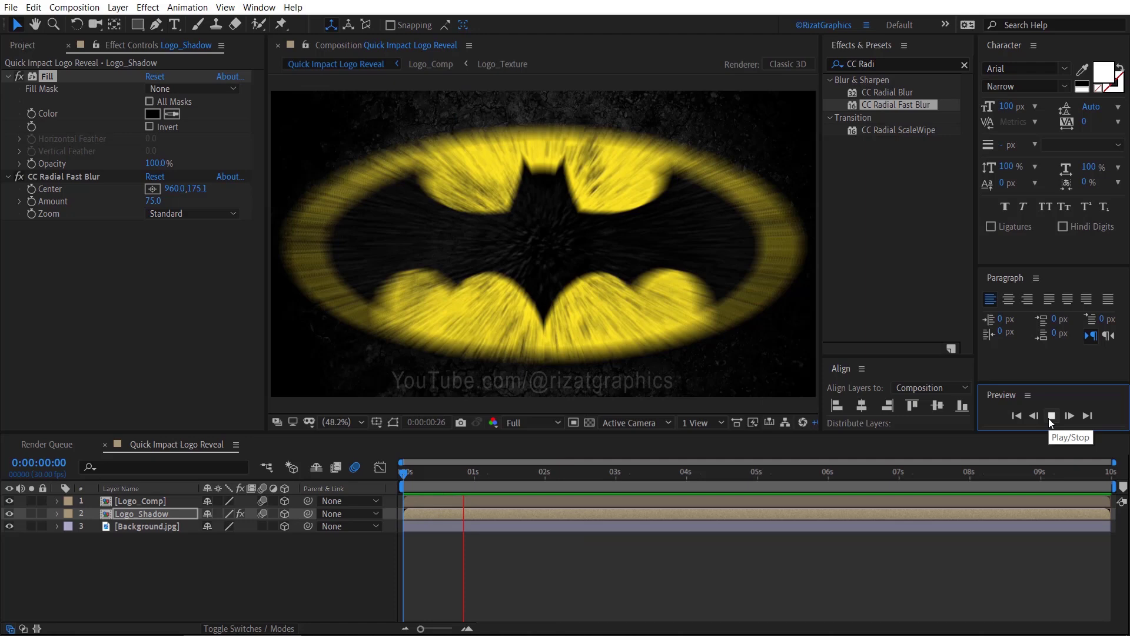
click(1051, 418)
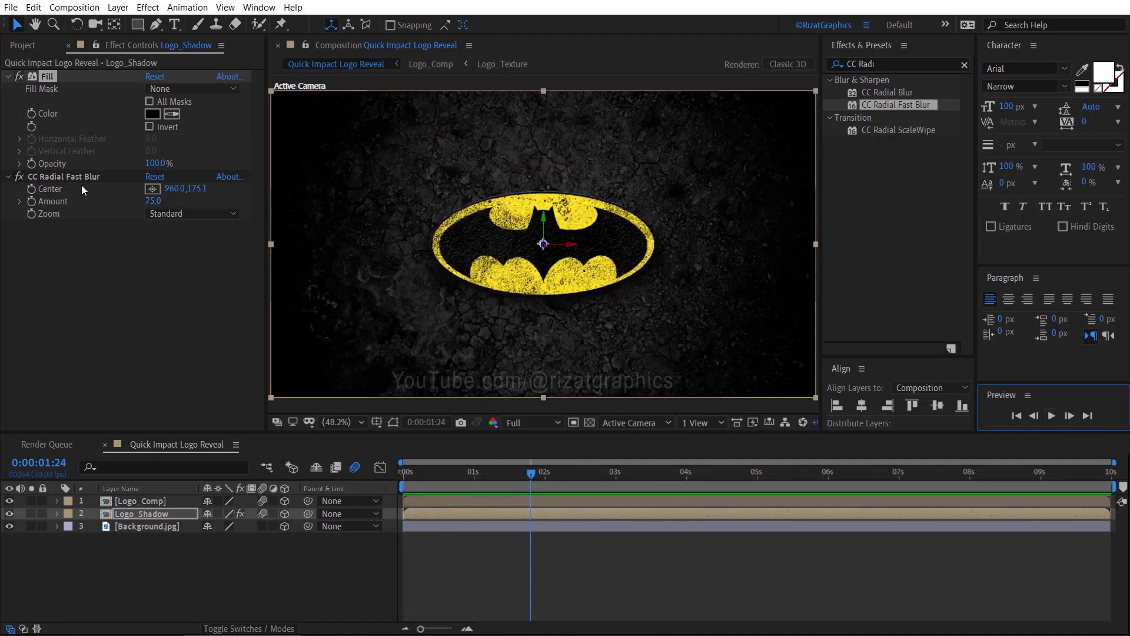
- Add Particles.mp4 above Background.jpg, solo it, and apply Levels with Input Black 18
click(24, 51)
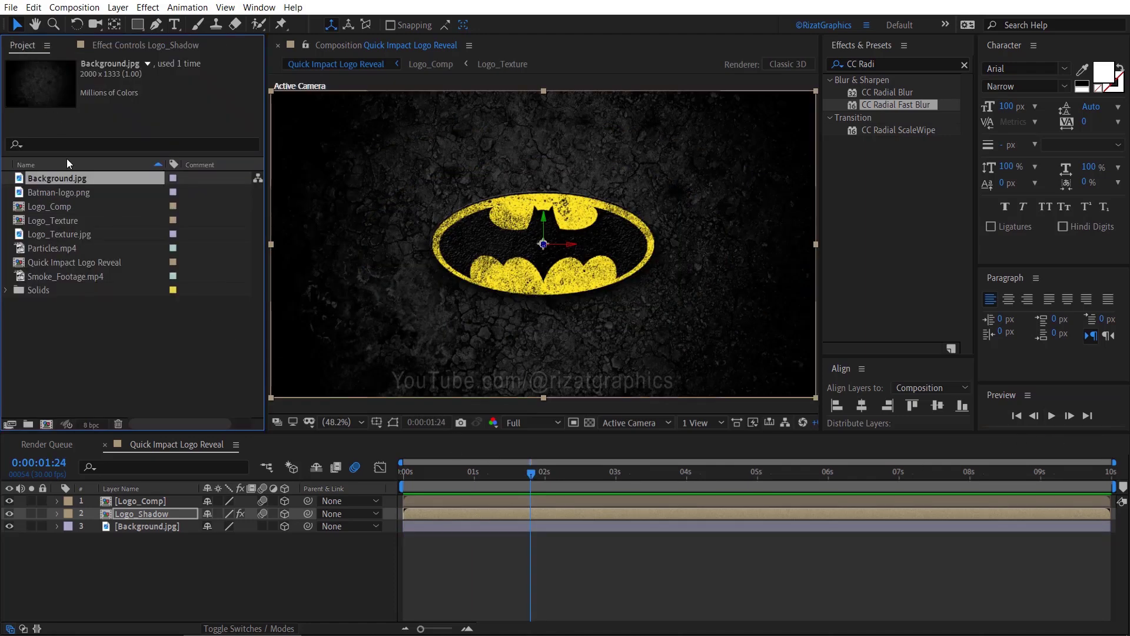
drag(66, 246, 95, 516)
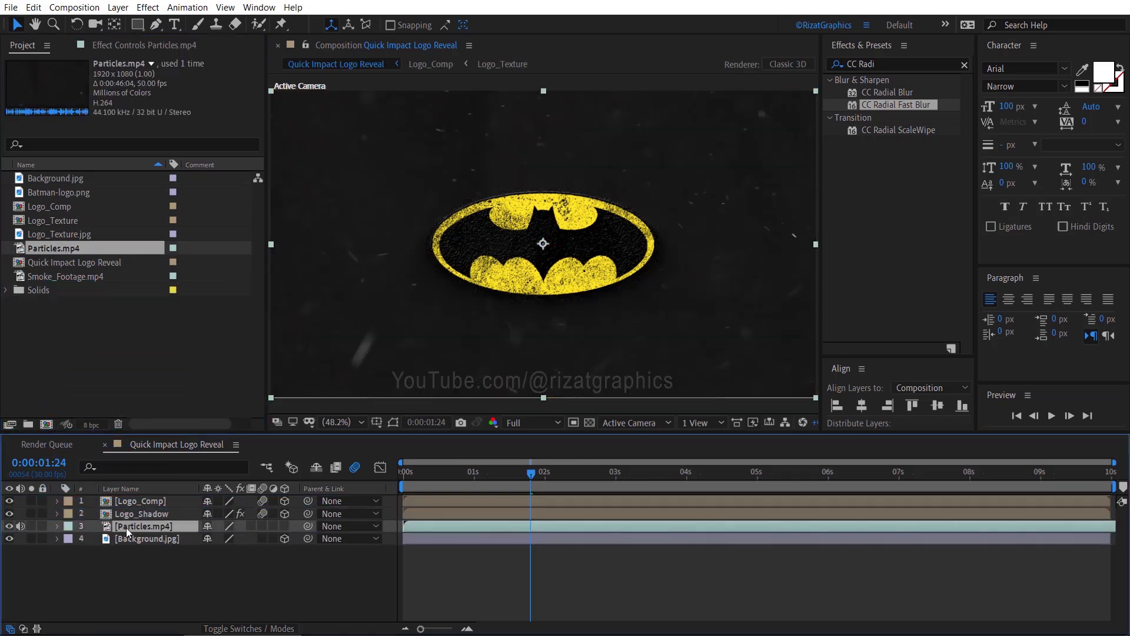
click(31, 526)
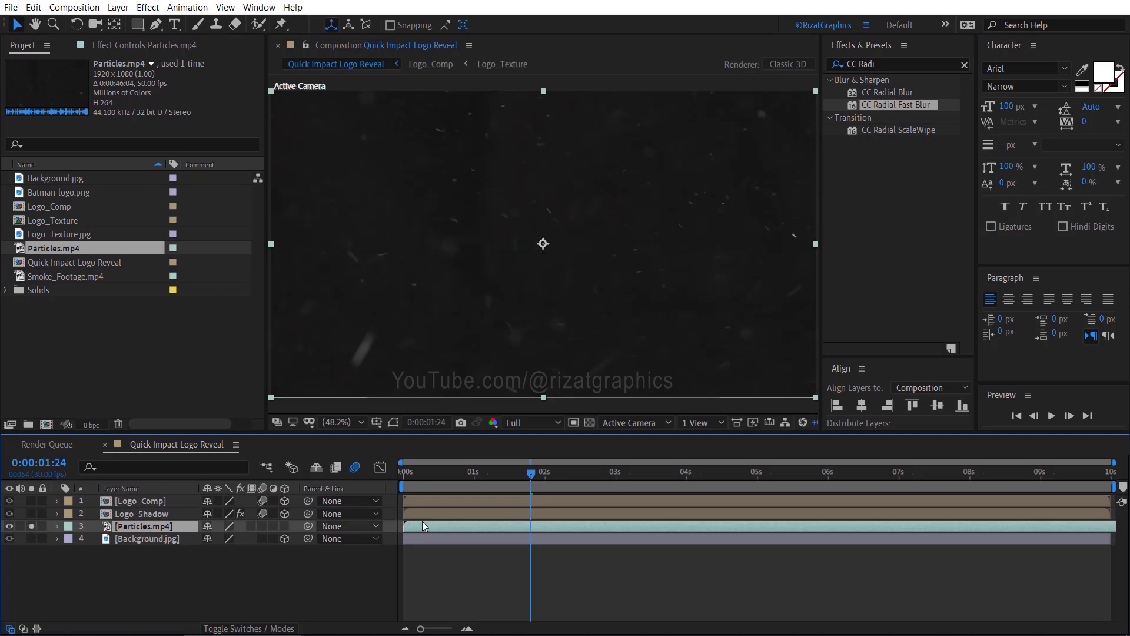
click(917, 65)
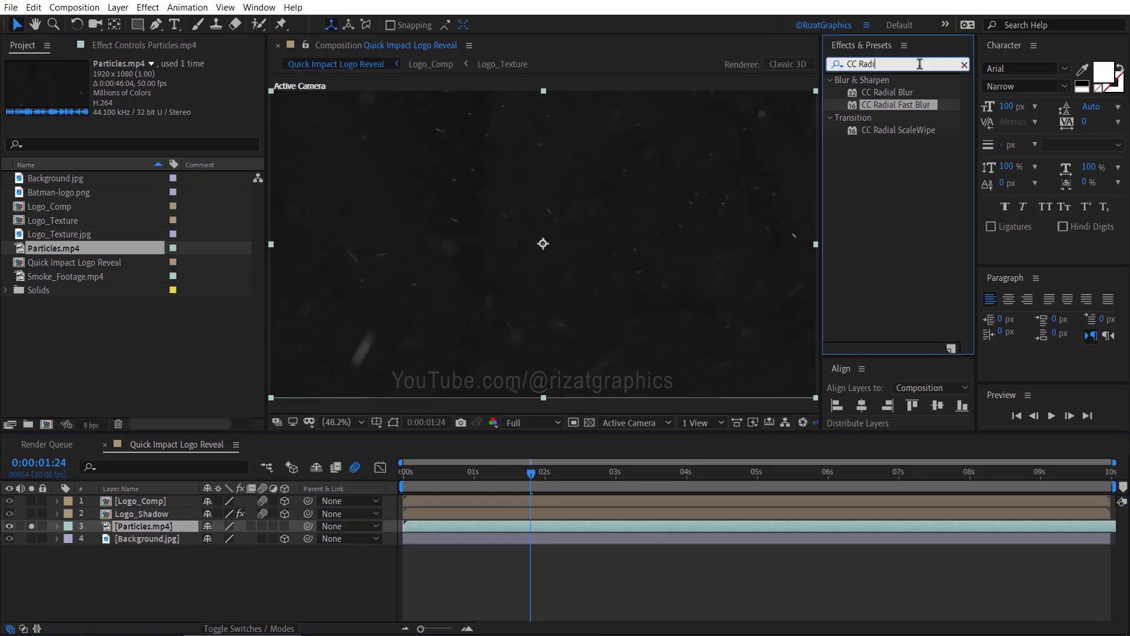
text(Levels)
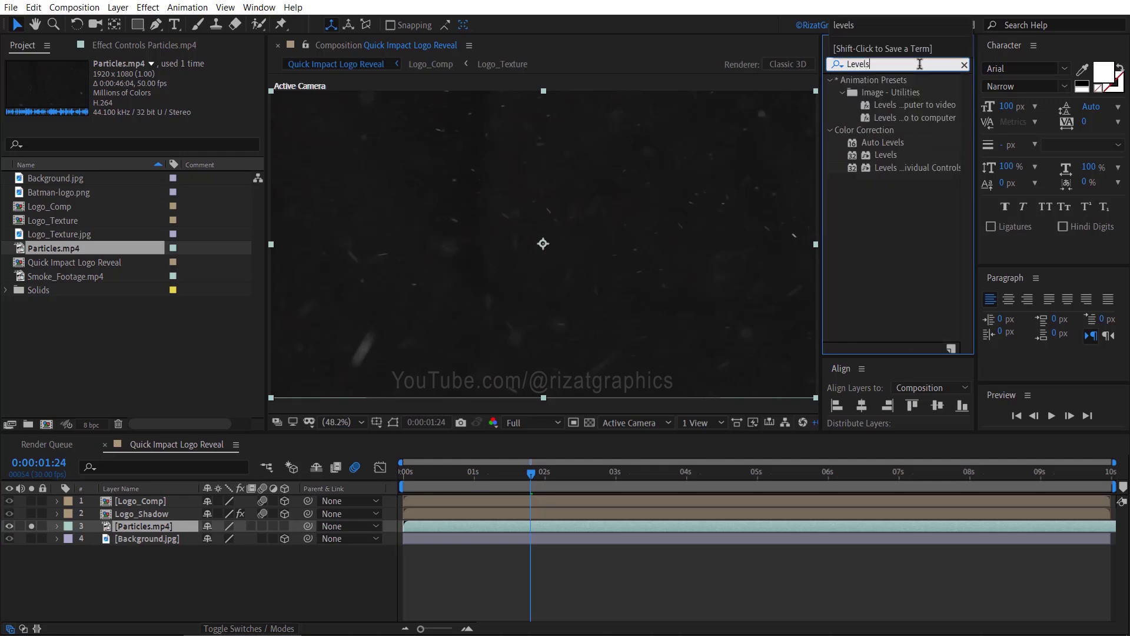
drag(883, 157, 507, 244)
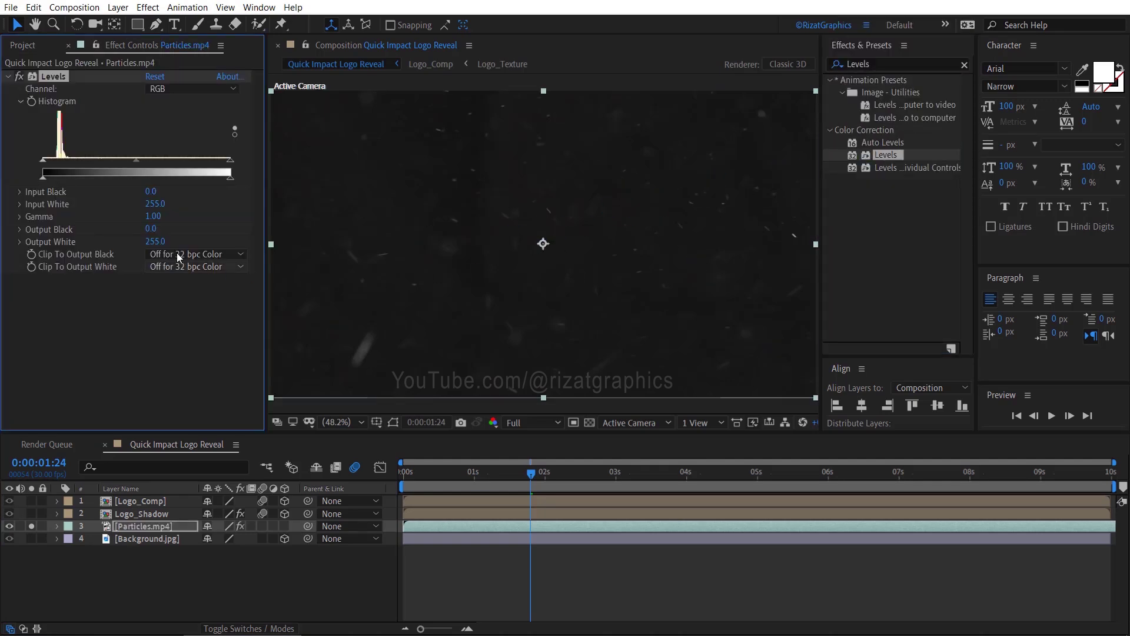
drag(44, 162, 57, 163)
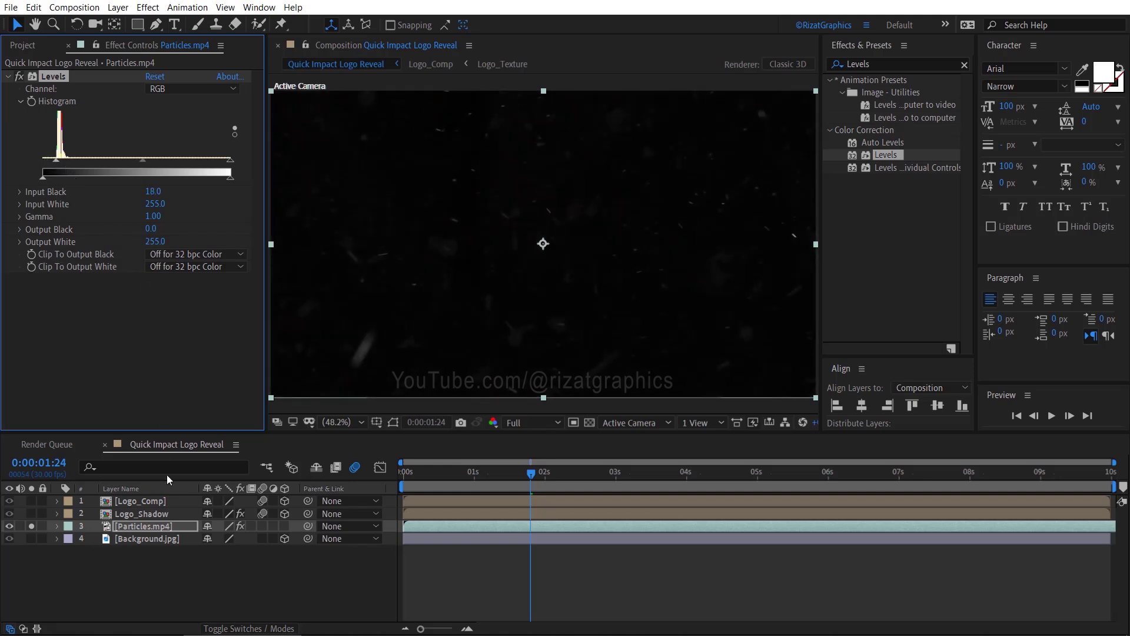
- Unsolo the particles layer and set its blend mode to Screen
click(168, 526)
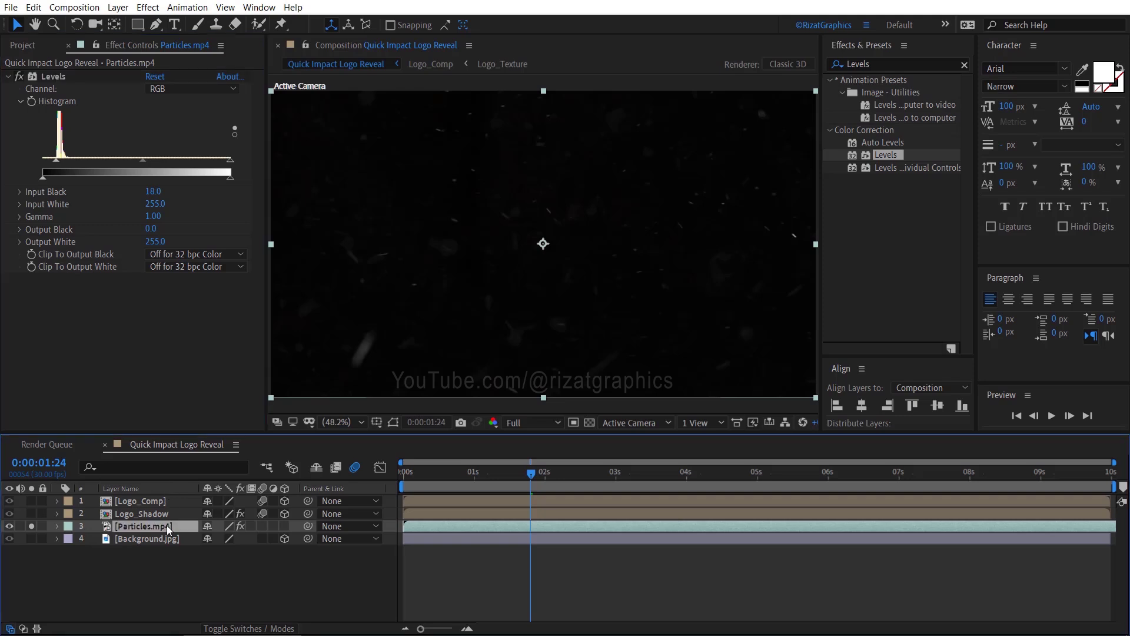
click(33, 528)
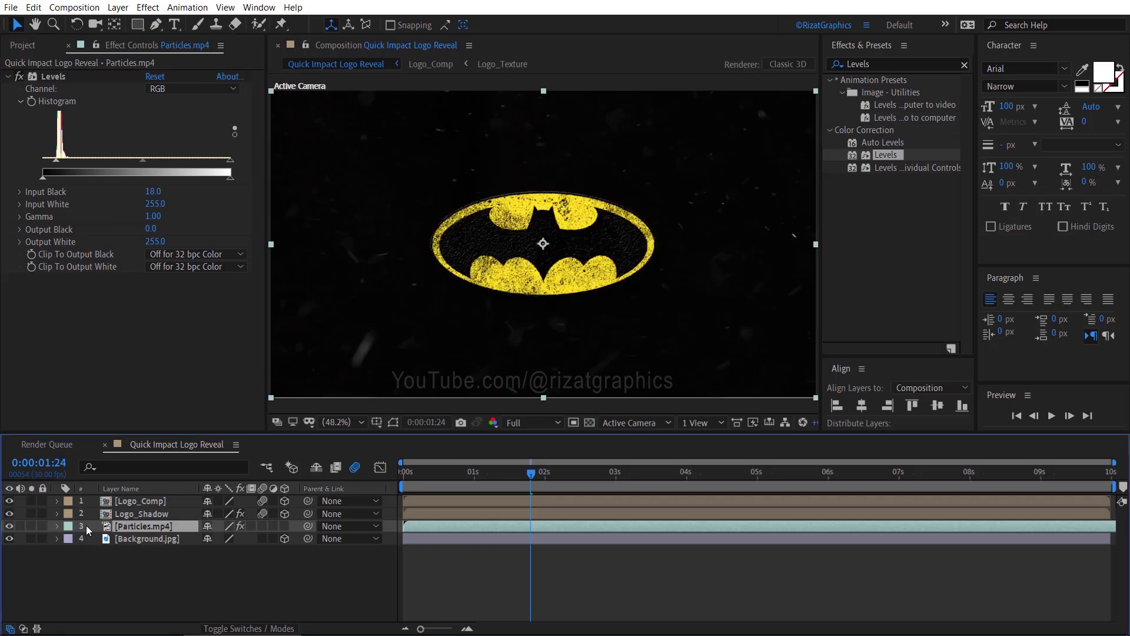
click(248, 628)
click(224, 528)
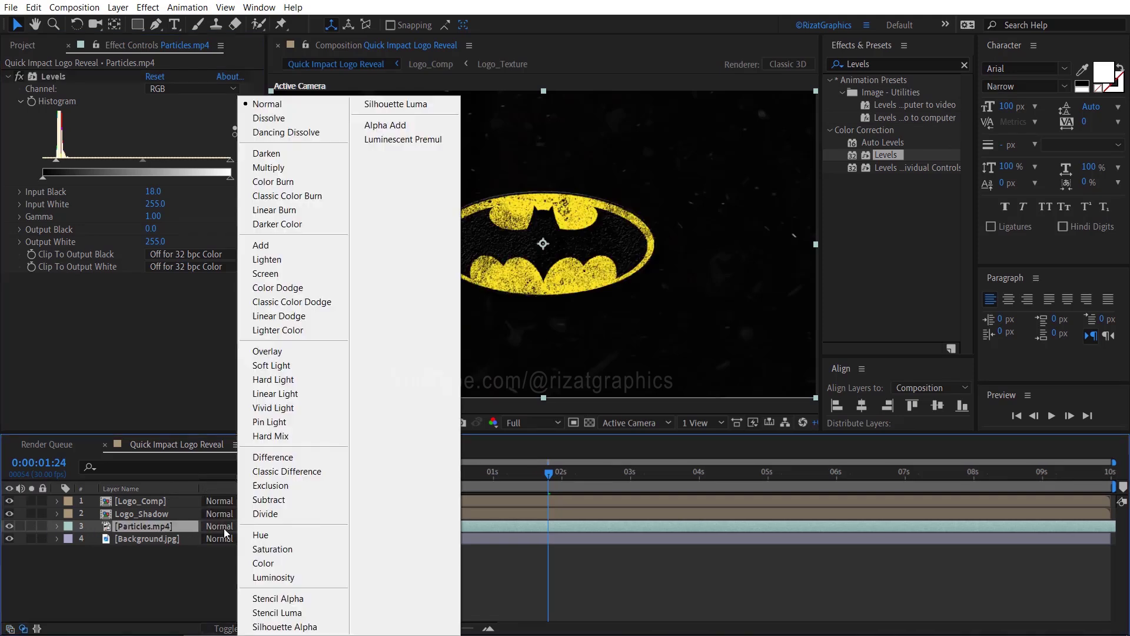
click(287, 274)
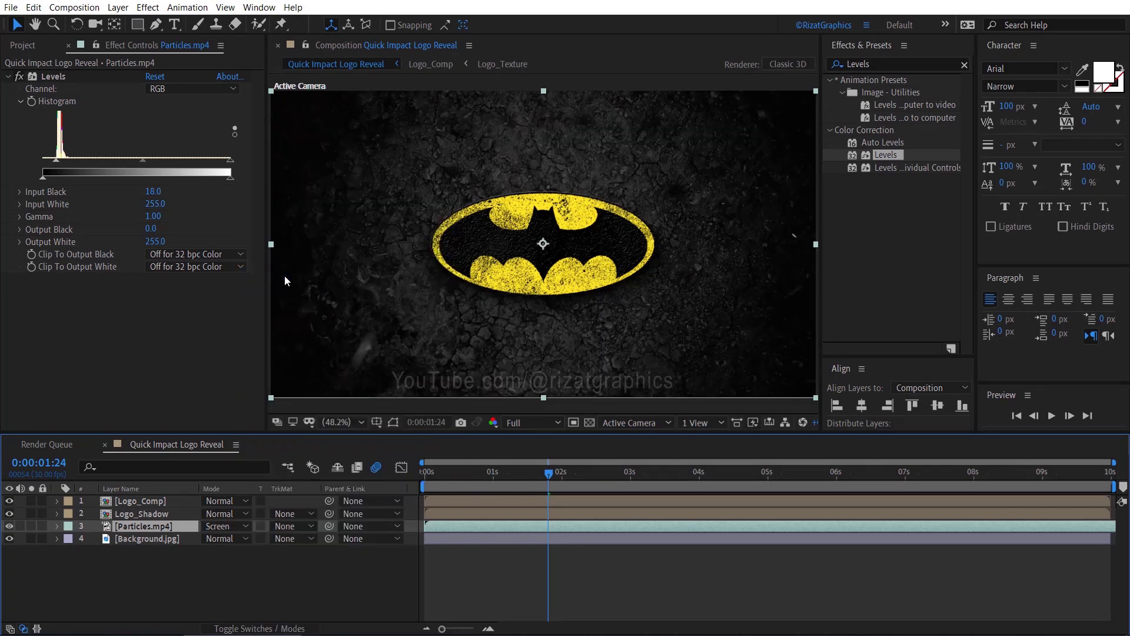
- Add Smoke_Footage.mp4 above the particles and shift its start to near the 1-second impact
click(25, 47)
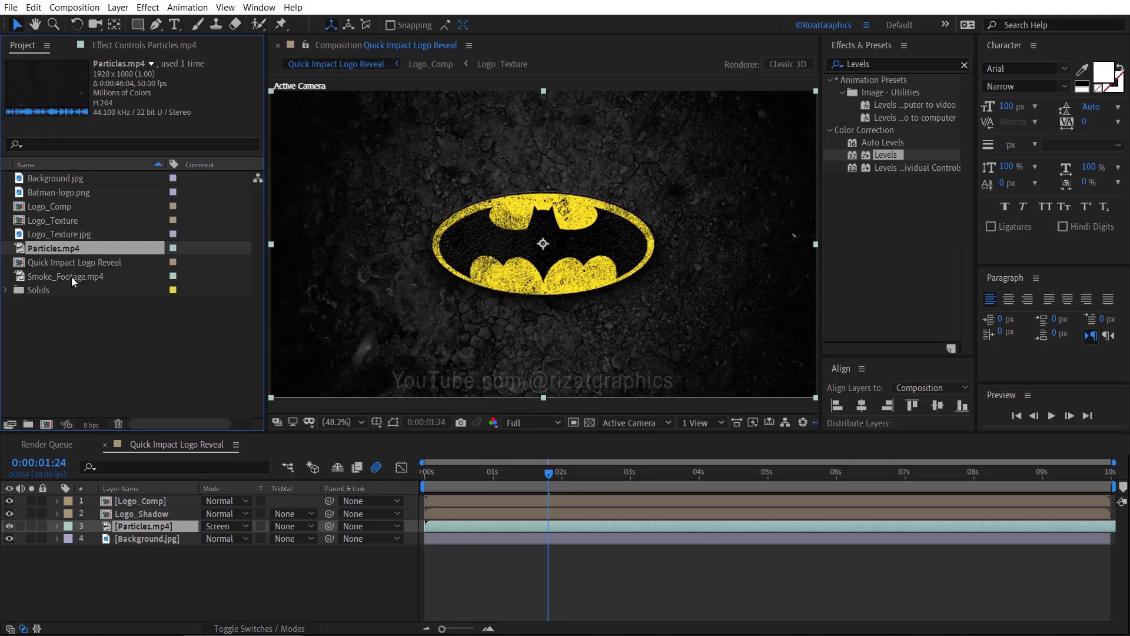
drag(73, 281, 88, 522)
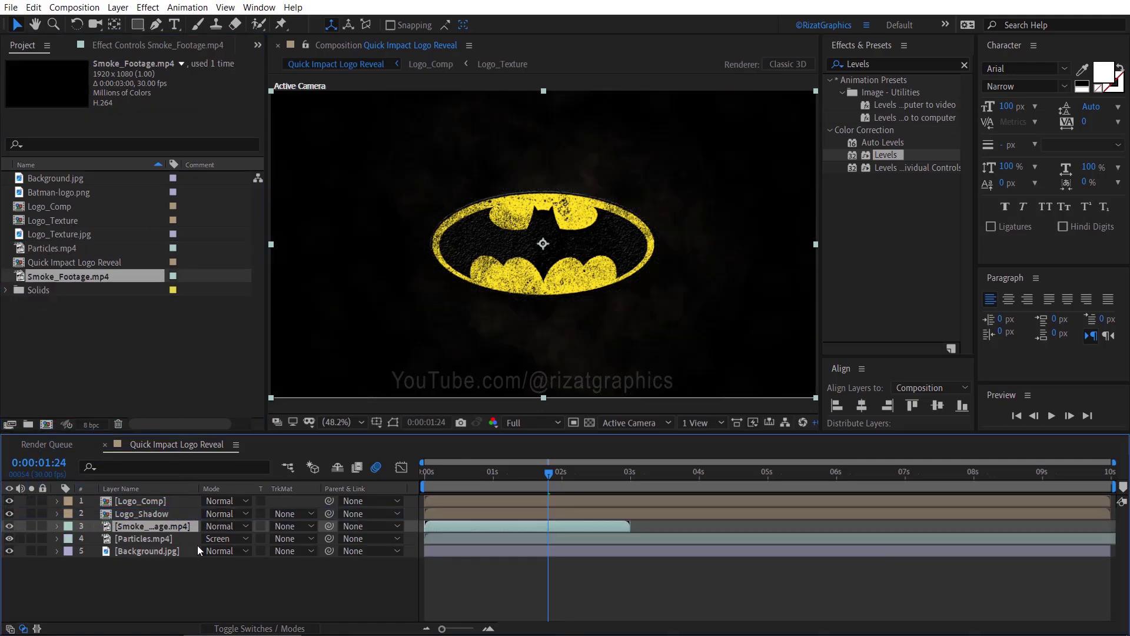
click(492, 474)
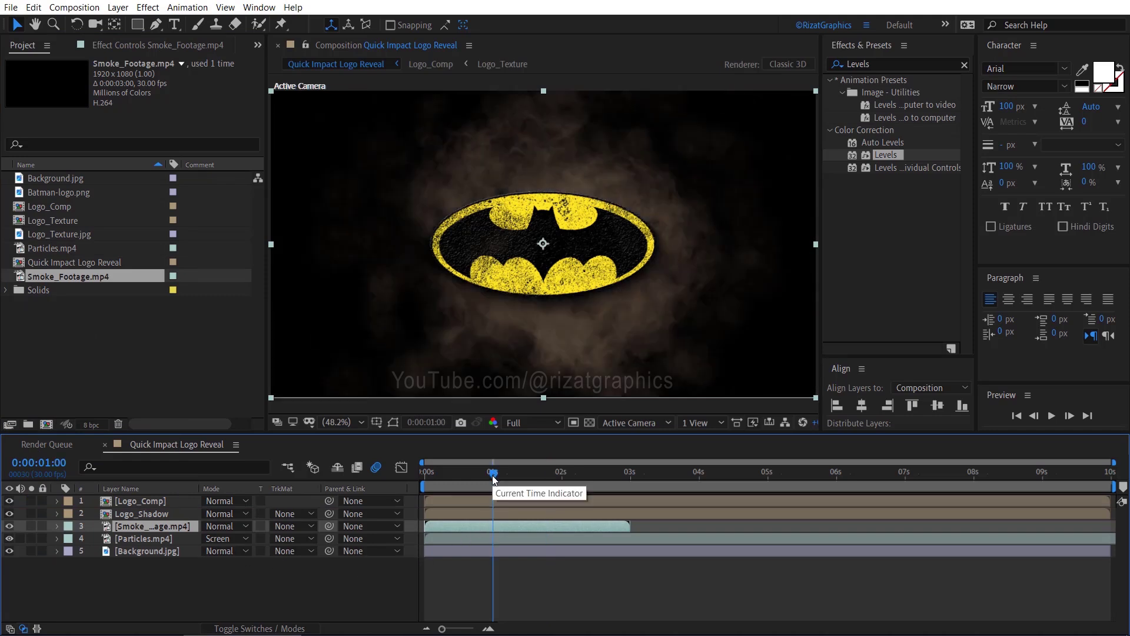
click(494, 514)
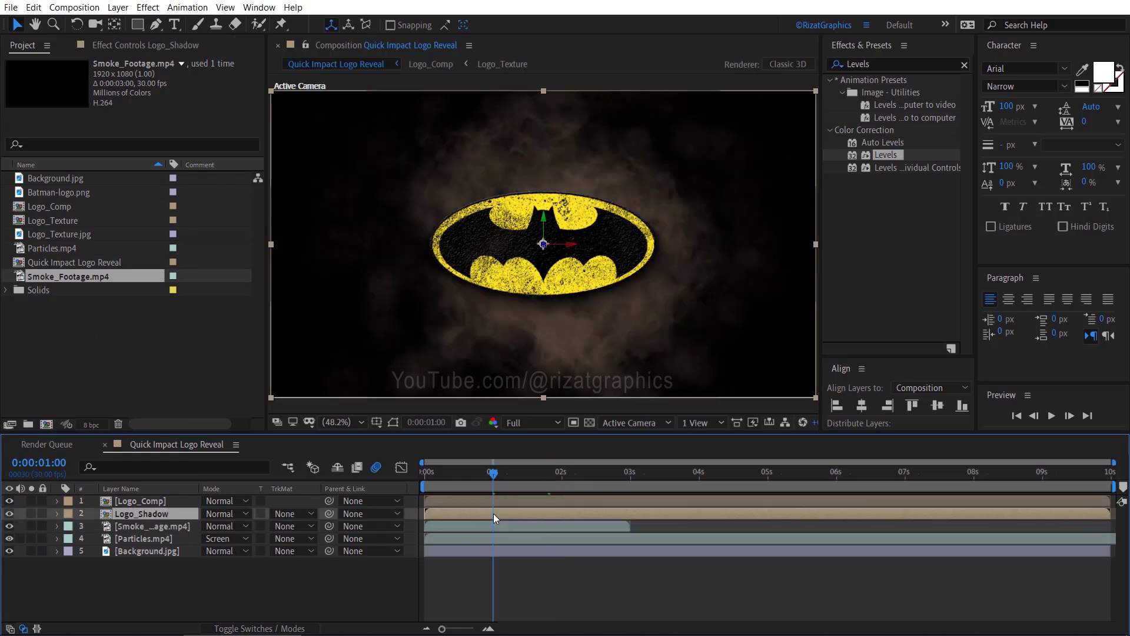
key(p)
click(458, 540)
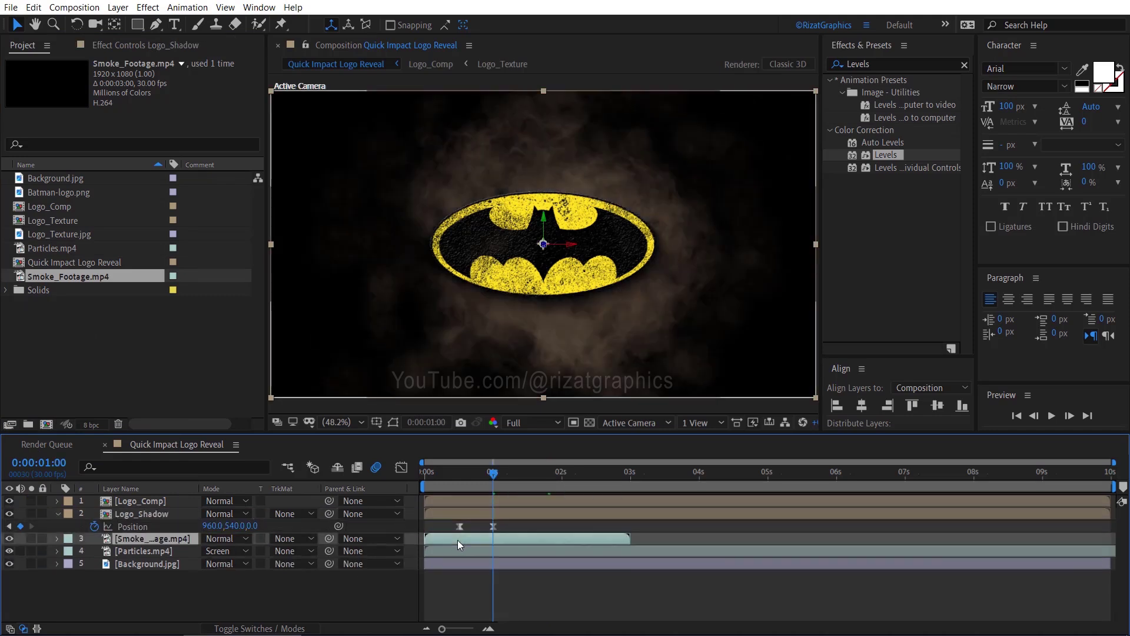
drag(458, 539, 485, 537)
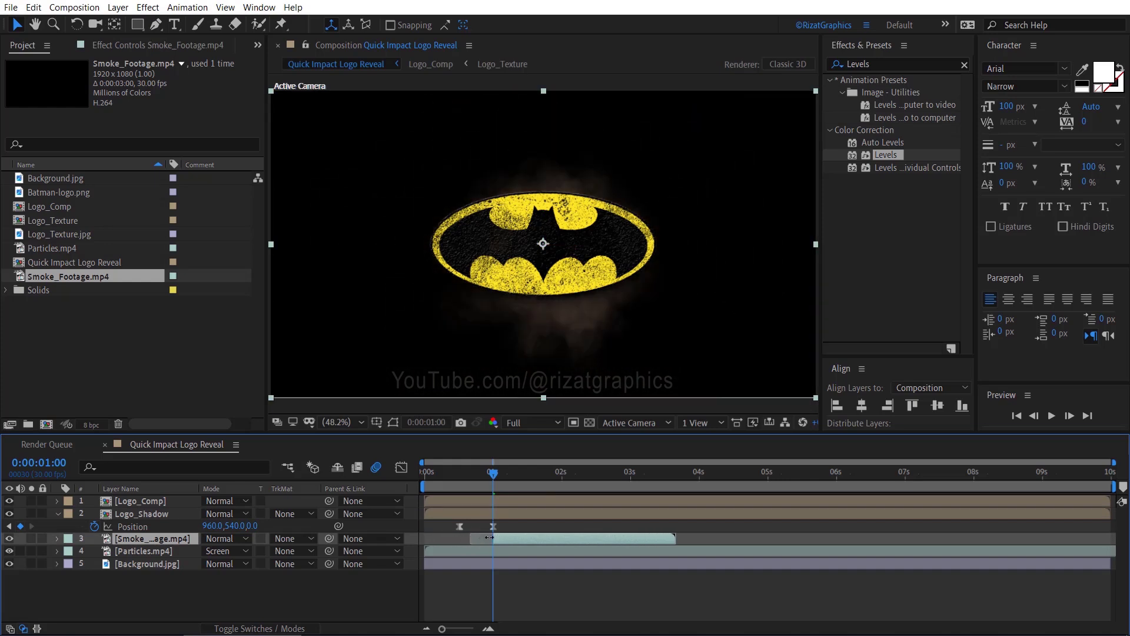
drag(500, 537, 497, 537)
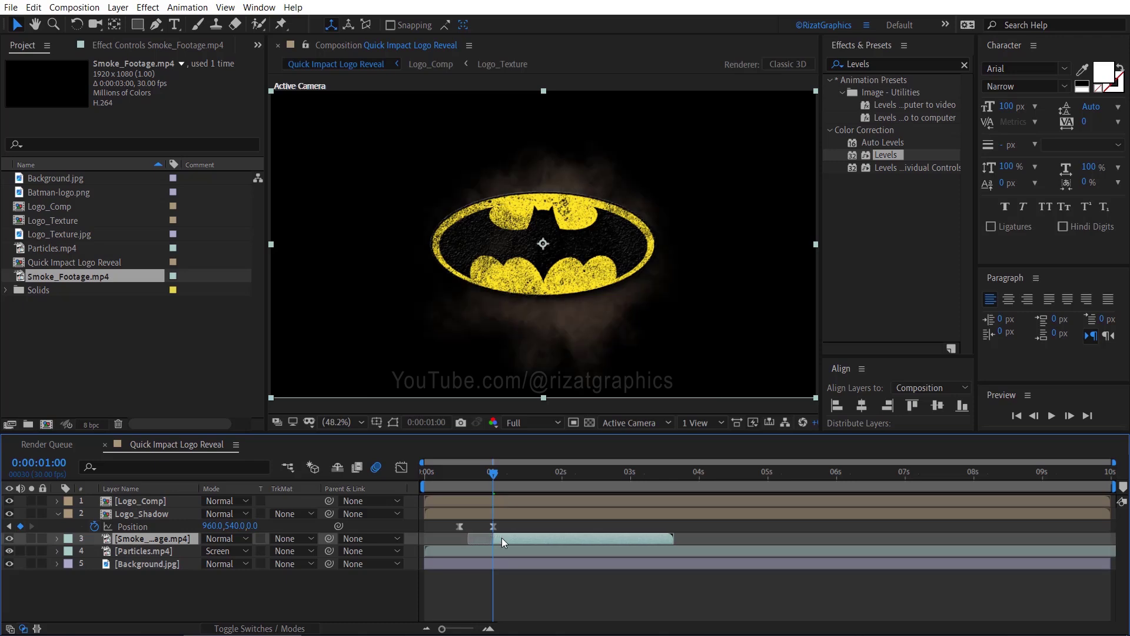
- Set the smoke layer to Lighten mode at 75% Opacity and fold away the layer properties
click(226, 538)
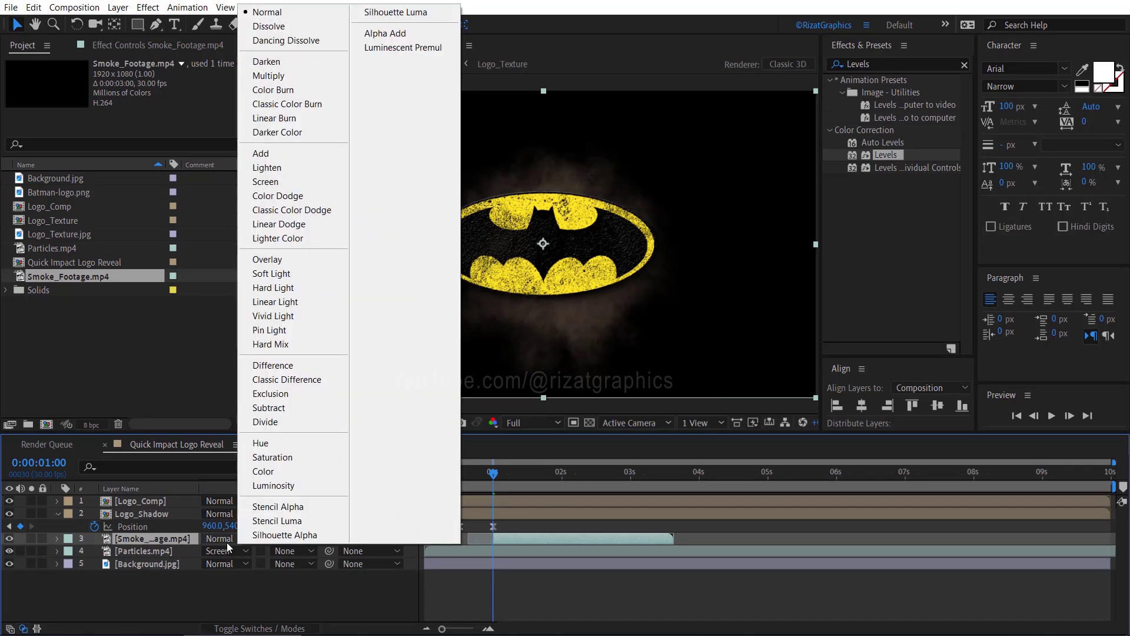
click(292, 167)
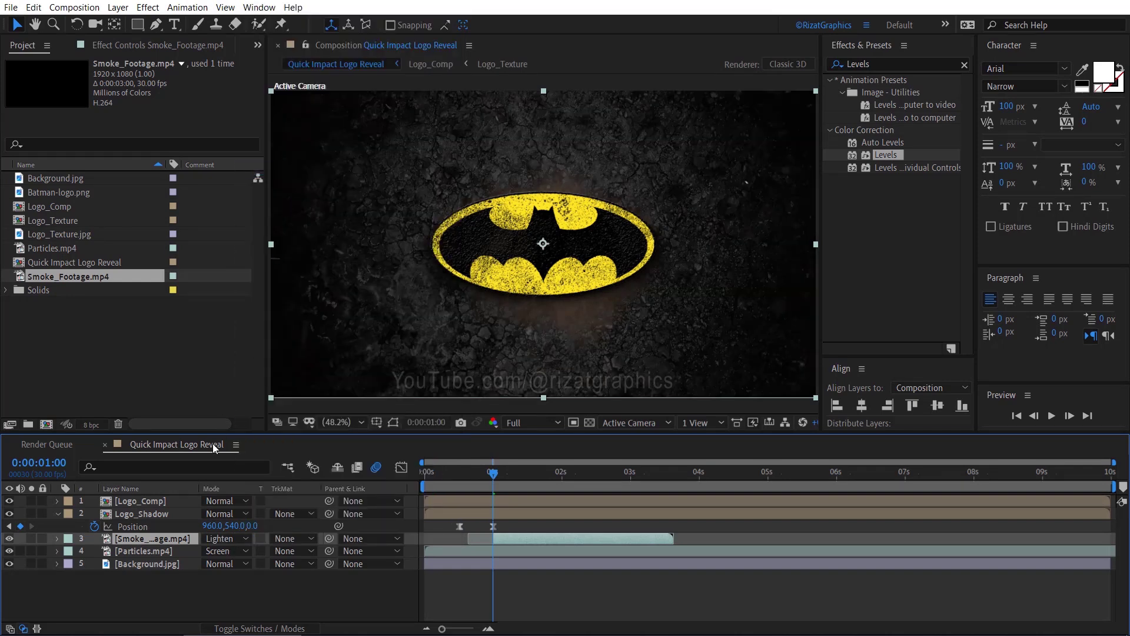
key(t)
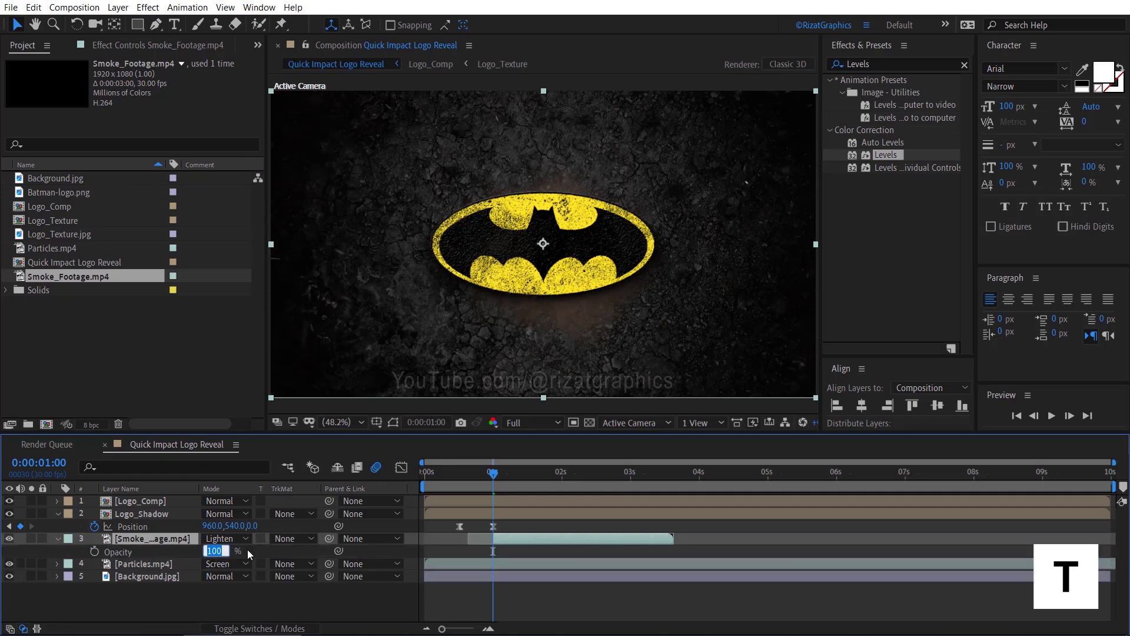
text(75)
key(Return)
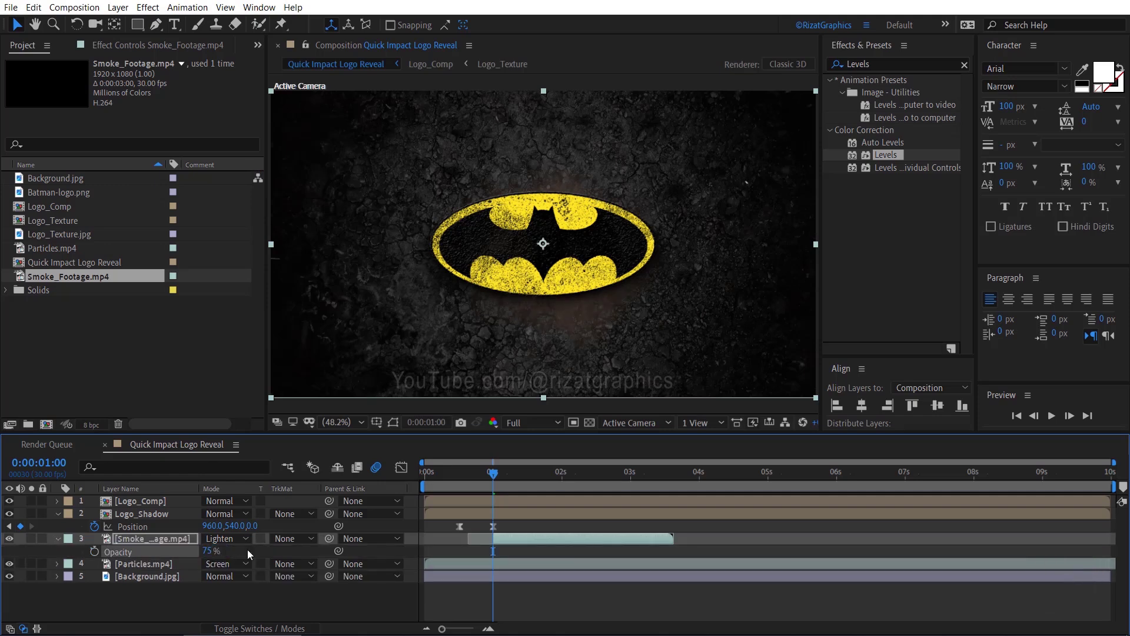
click(58, 513)
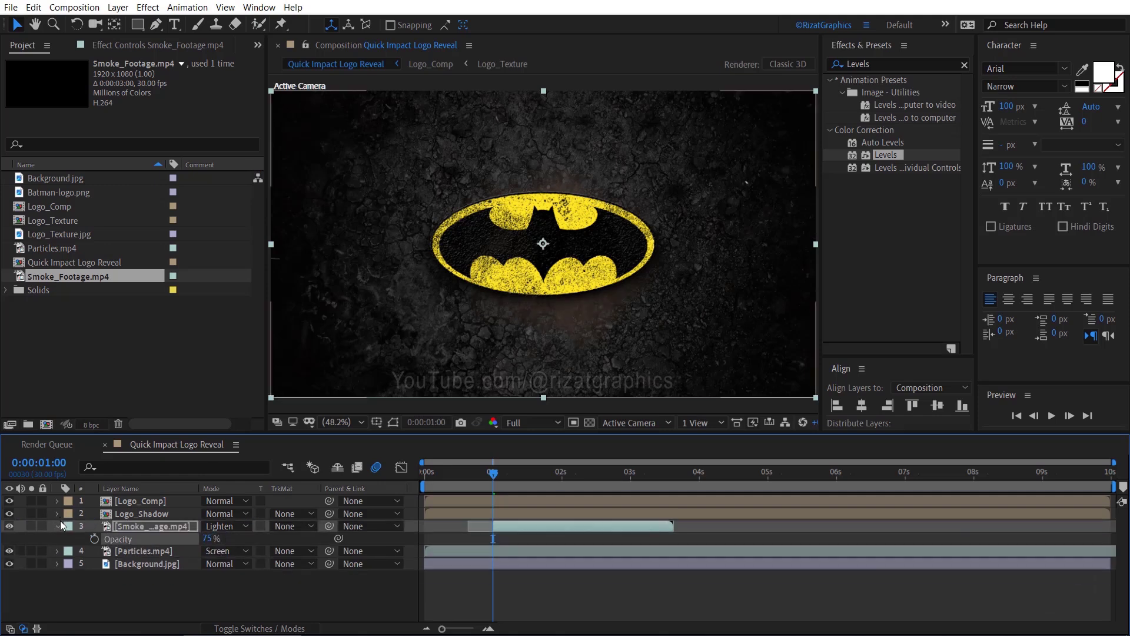
click(61, 524)
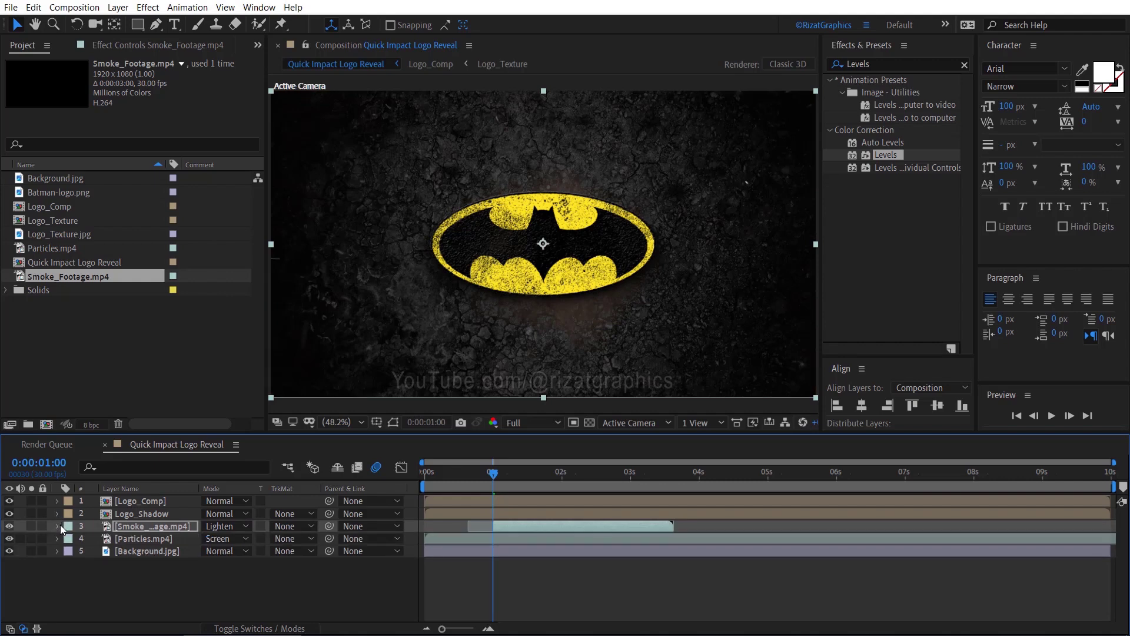
- Create a Two-Node camera named Camera 1 using the 35mm lens preset
right_click(224, 591)
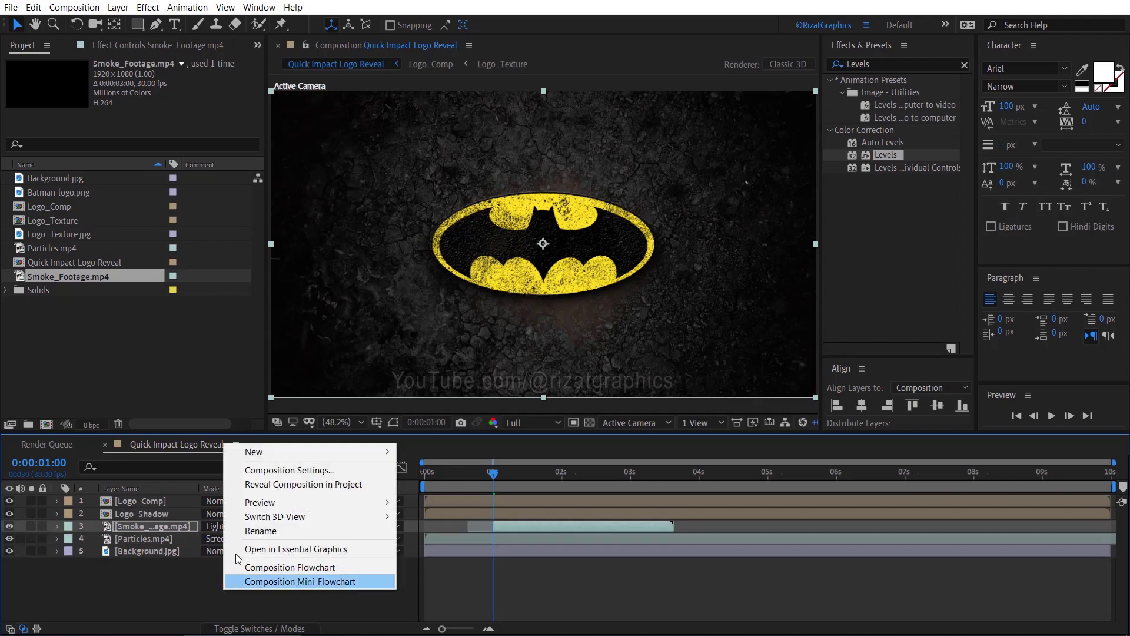
mouse_move(254, 458)
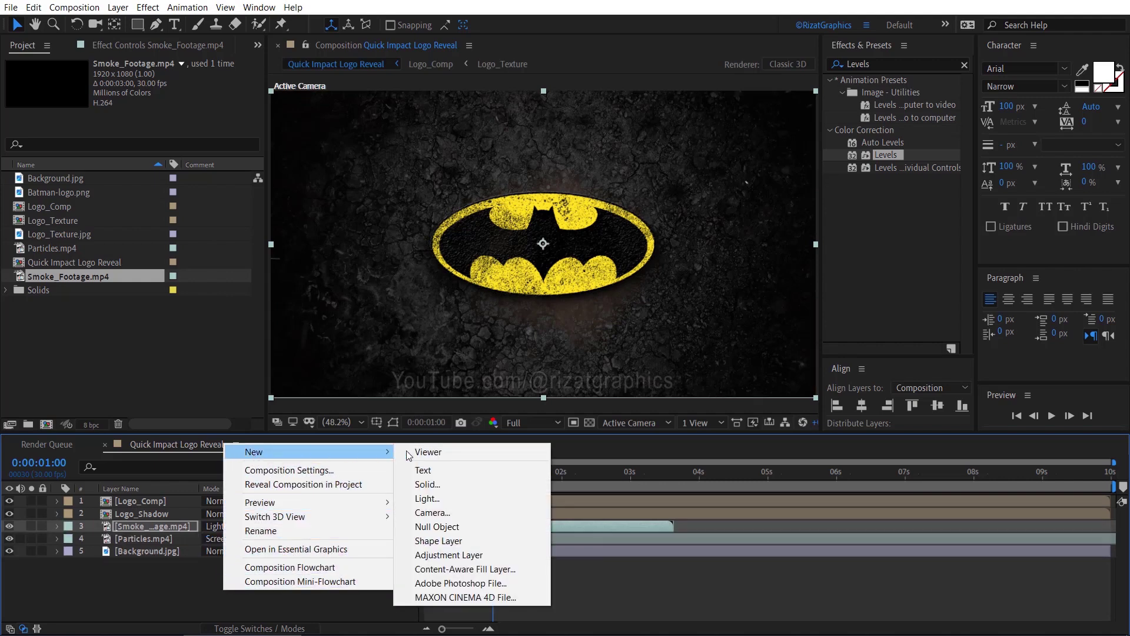
click(432, 512)
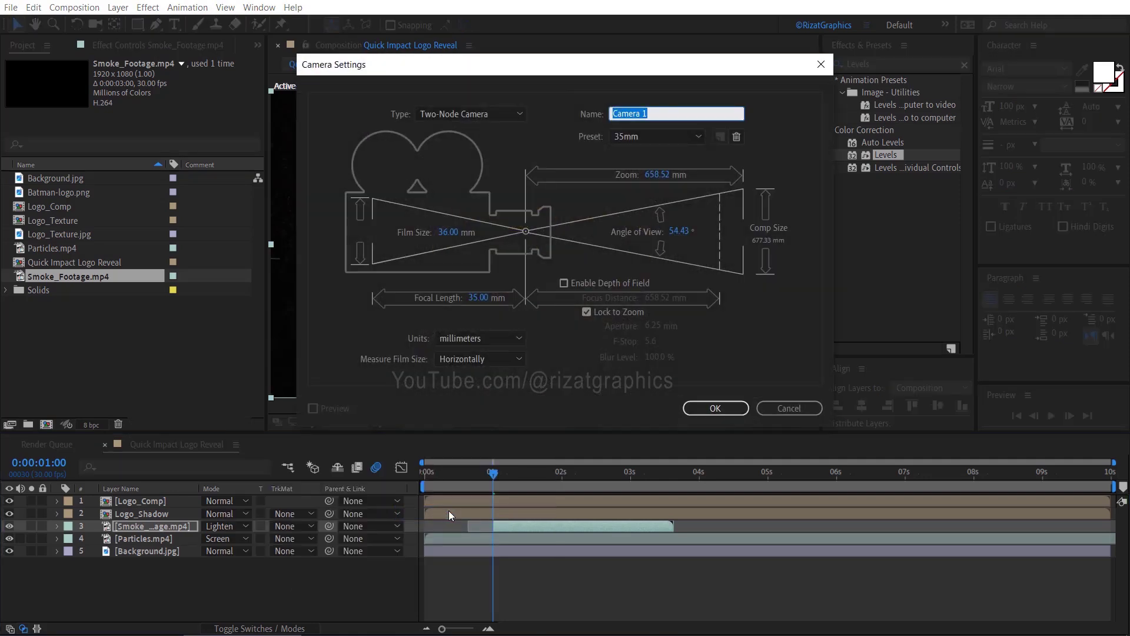
click(673, 137)
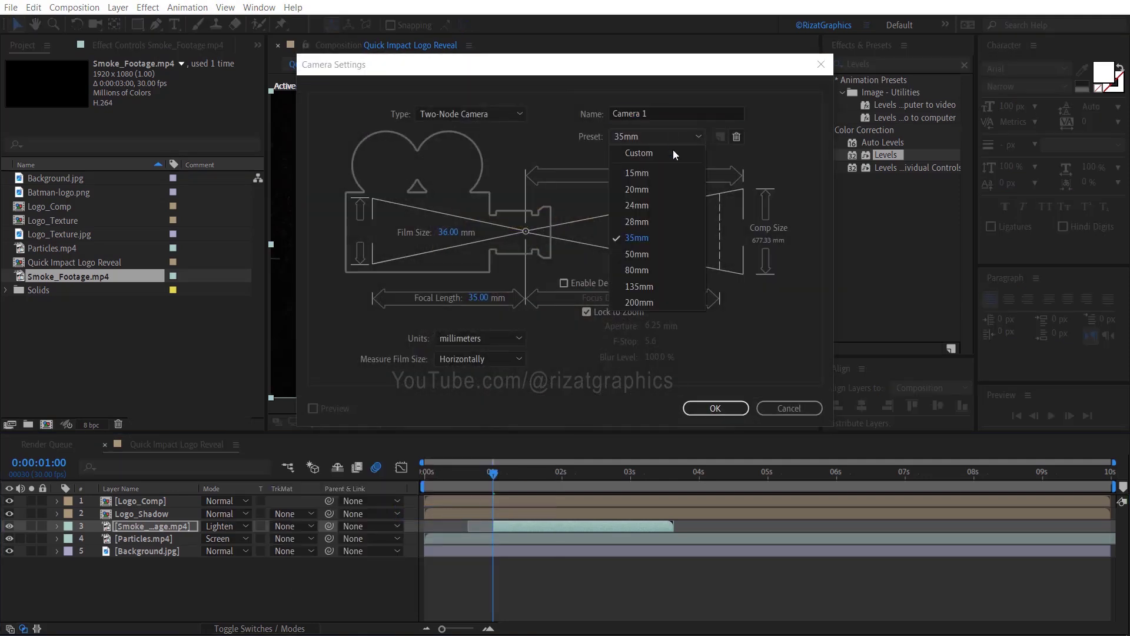
click(665, 233)
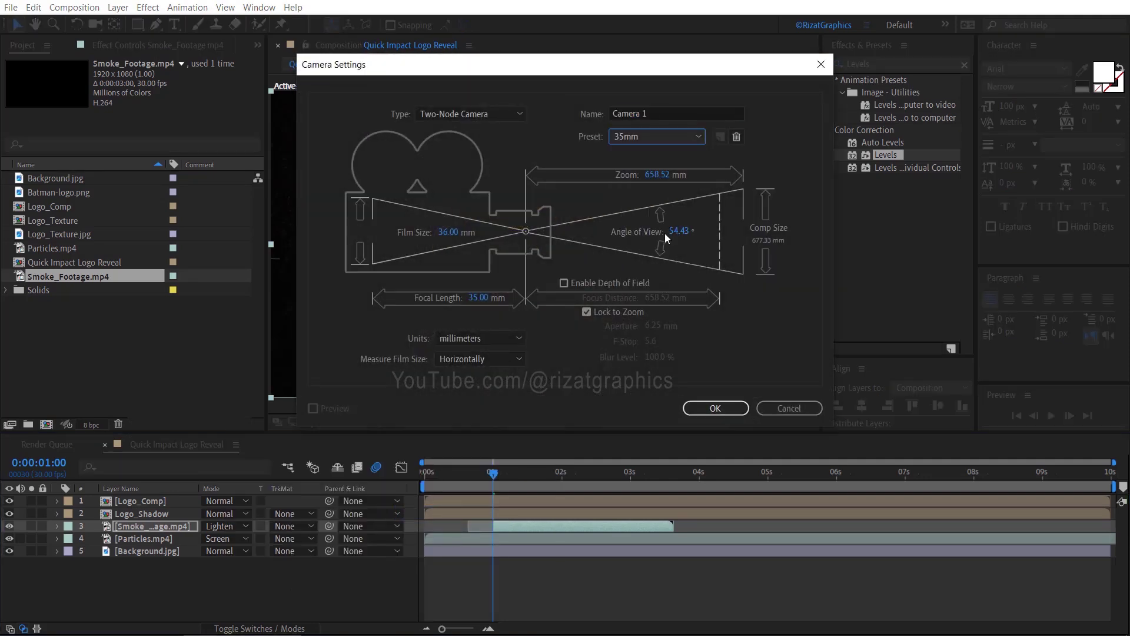
click(716, 408)
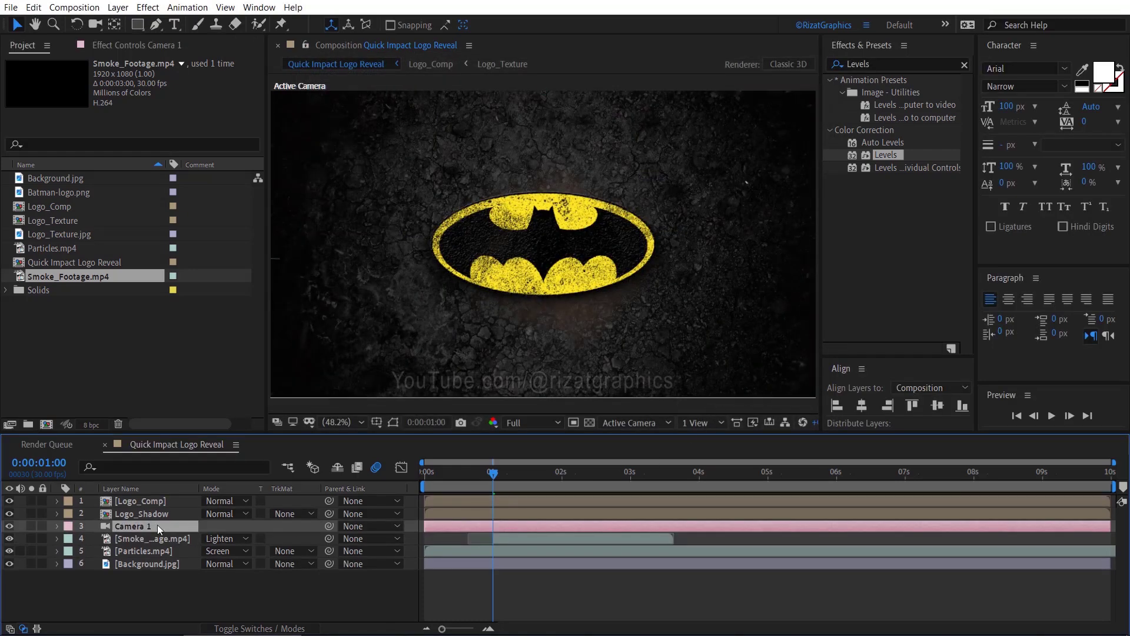
- Move Camera 1 to the top of the stack and keyframe its Position at 0s
drag(154, 522, 157, 498)
click(423, 474)
key(p)
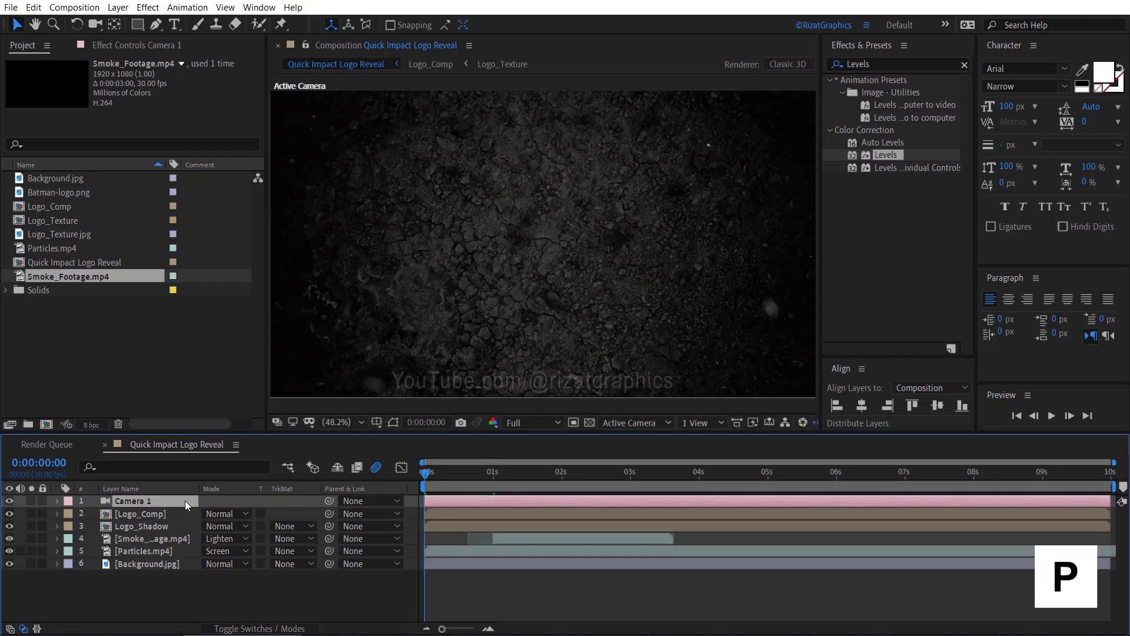
key(p)
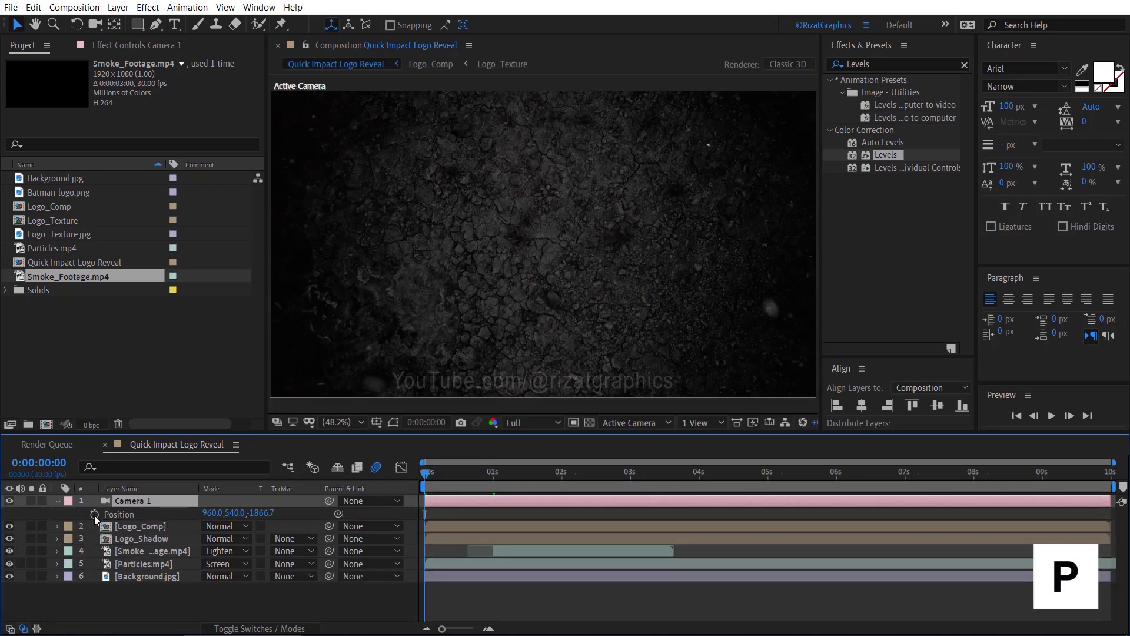
click(94, 515)
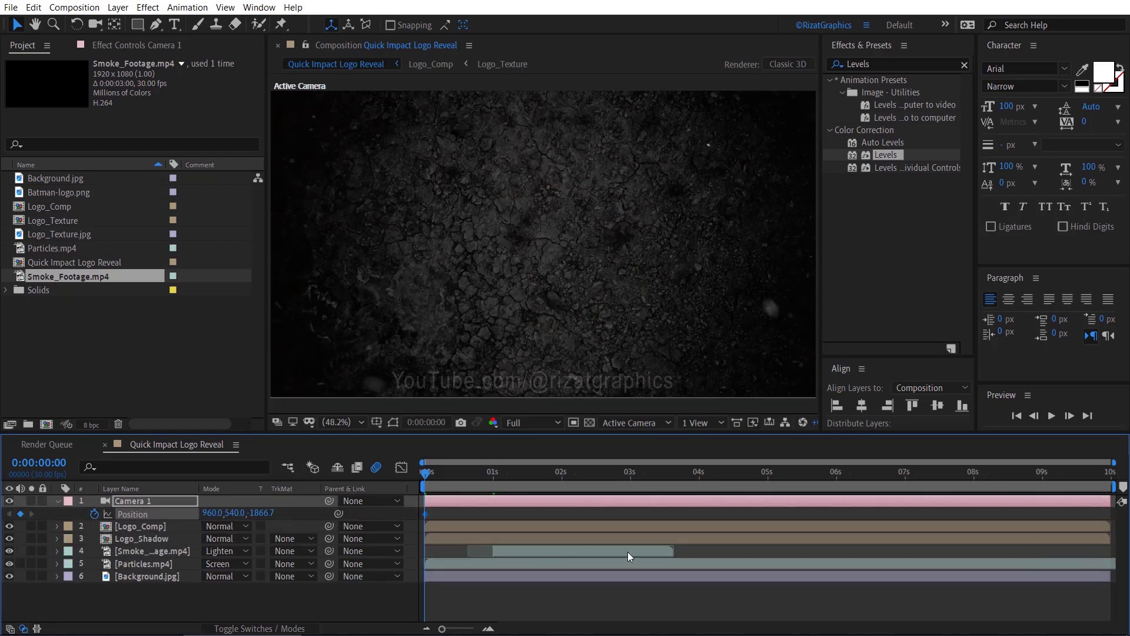
- Set Camera 1's Z Position to -2200 at 5 seconds and ease both keyframes
click(768, 473)
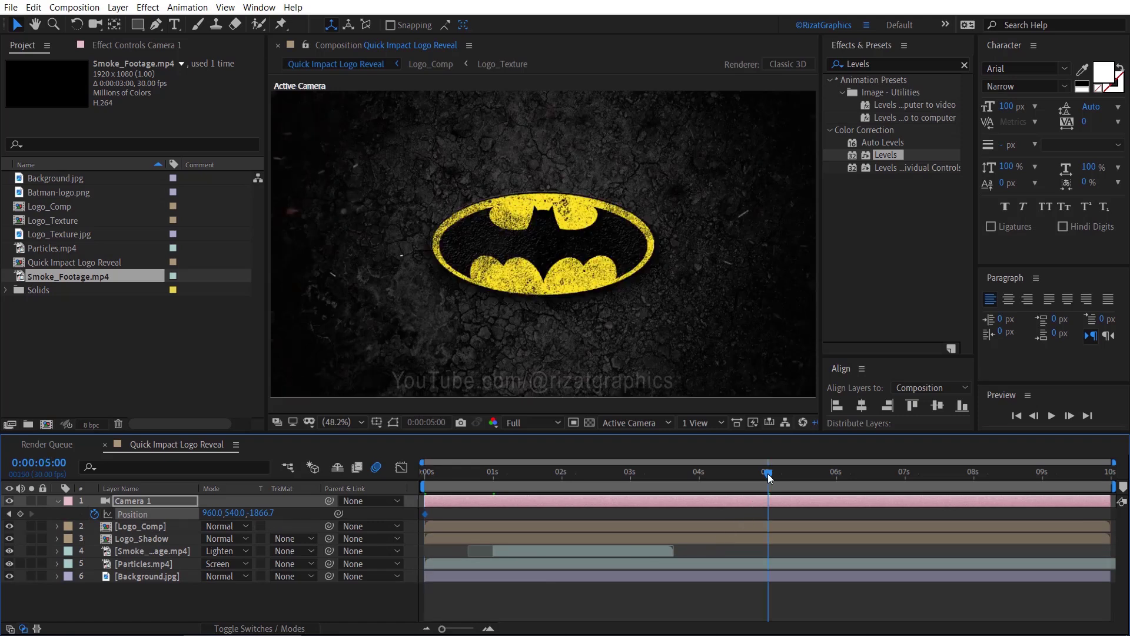
drag(259, 513, 165, 513)
click(262, 513)
text(-2)
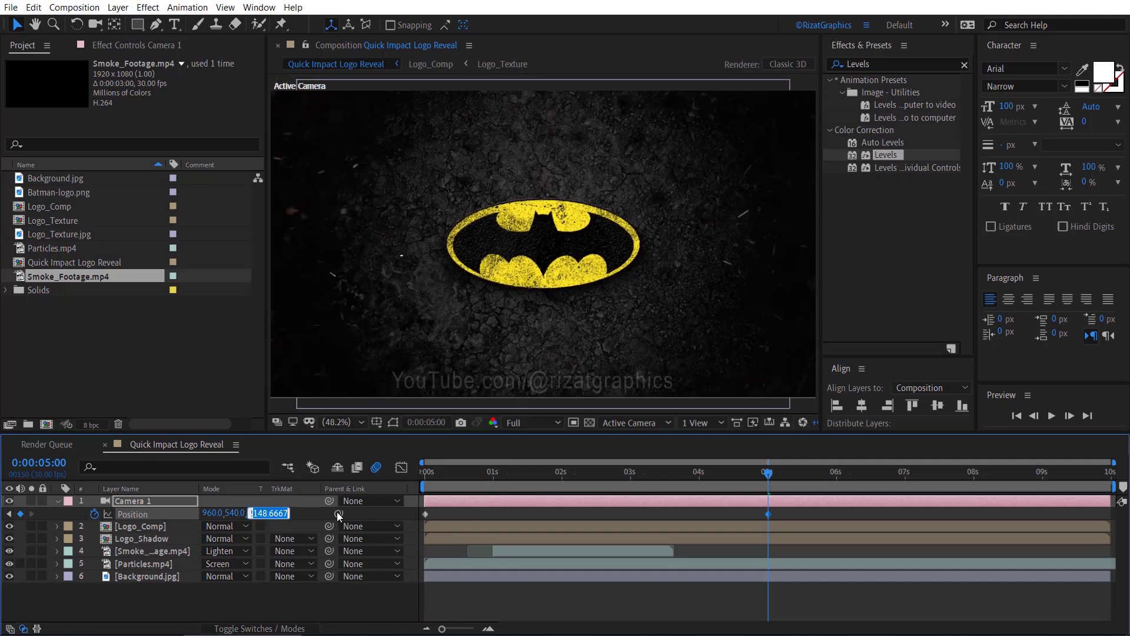
text(200)
key(Return)
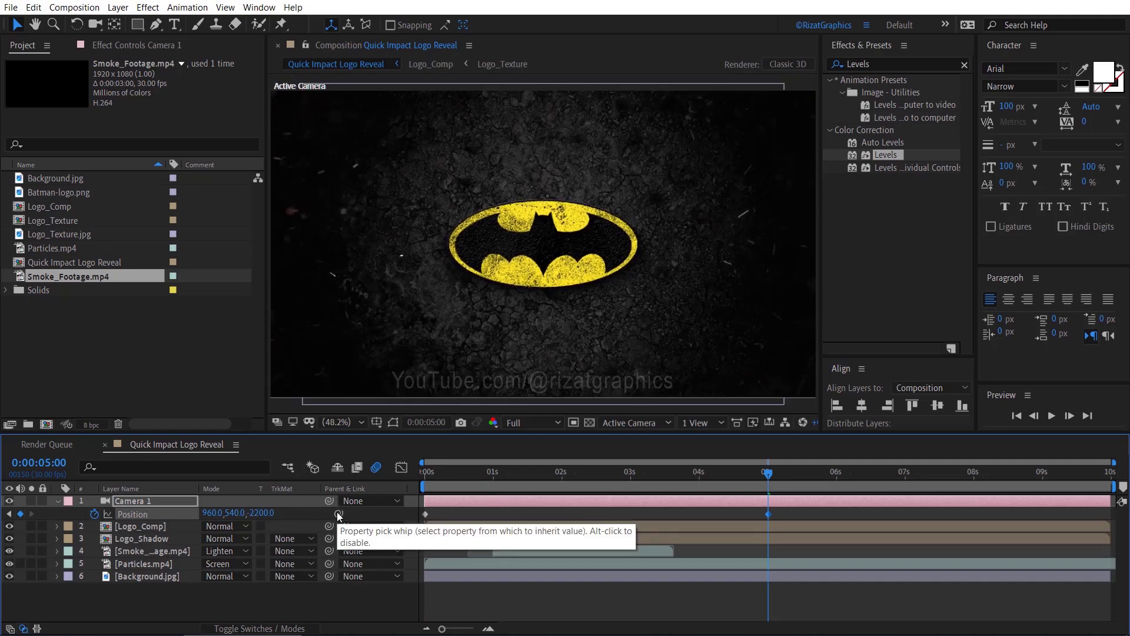
drag(780, 509, 417, 522)
key(F9)
right_click(426, 514)
mouse_move(454, 506)
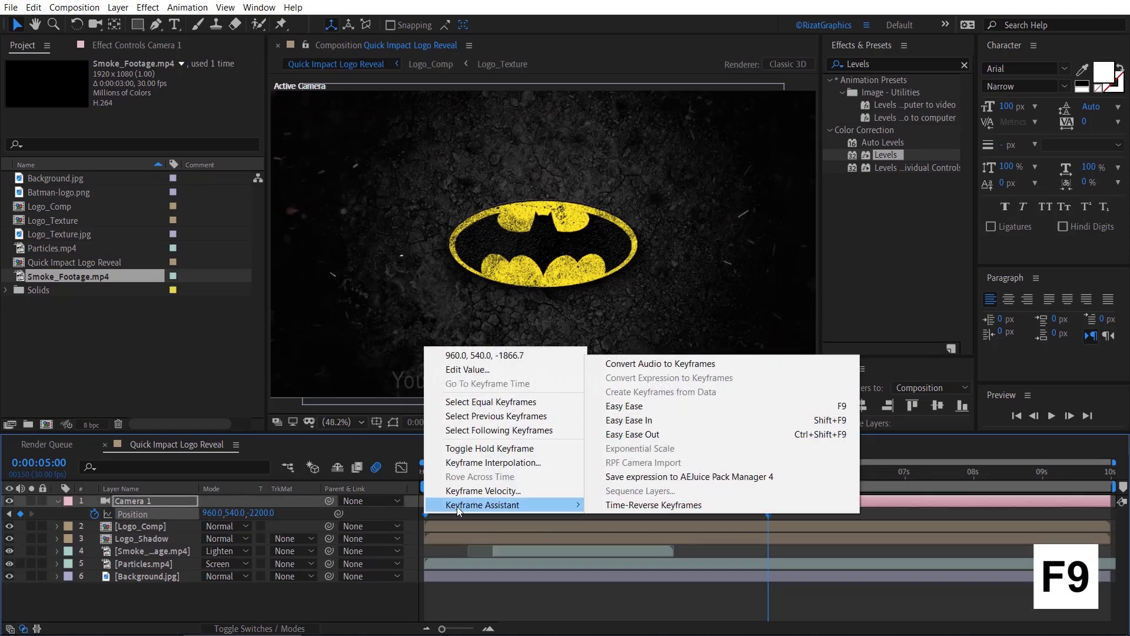
click(659, 407)
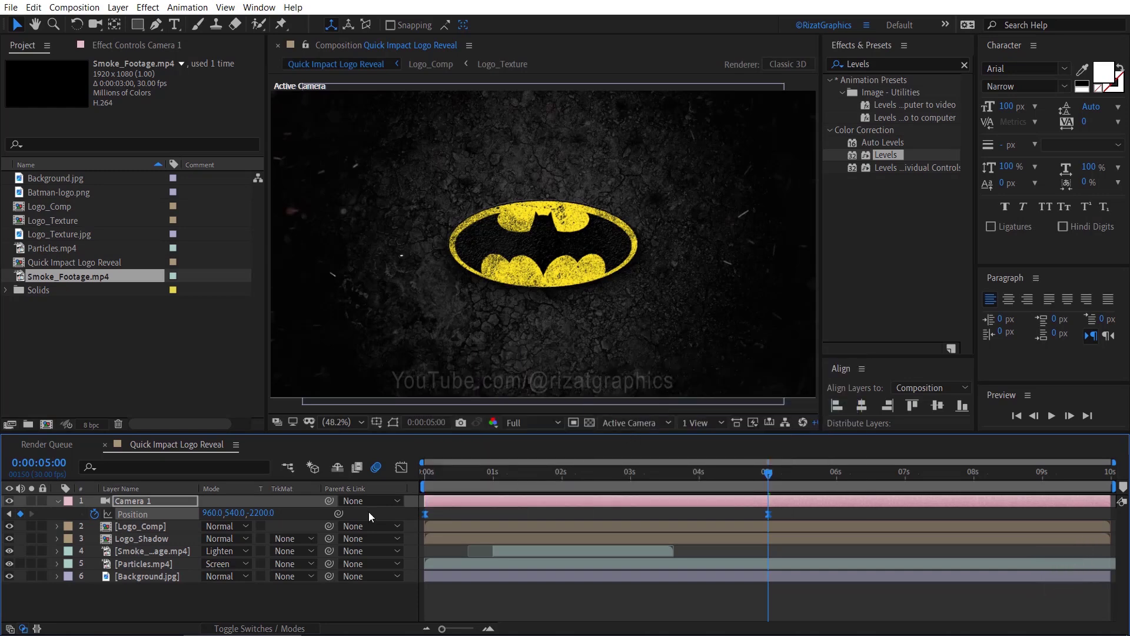
- Pre-compose all six layers into a new composition named Logo_Build
click(57, 500)
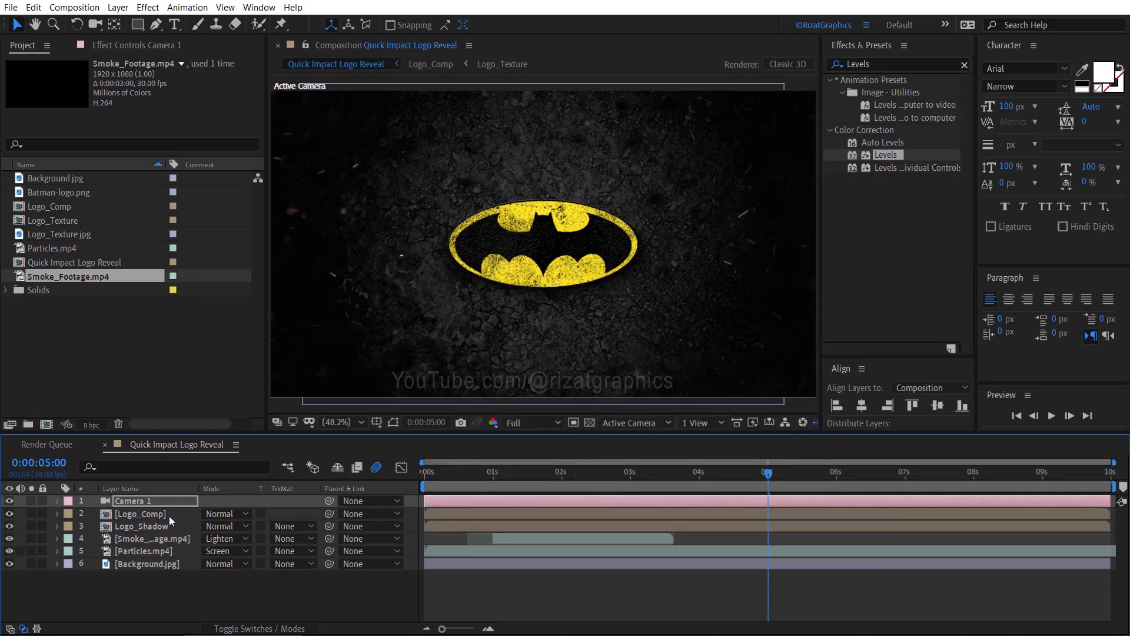
shift+click(159, 565)
right_click(159, 566)
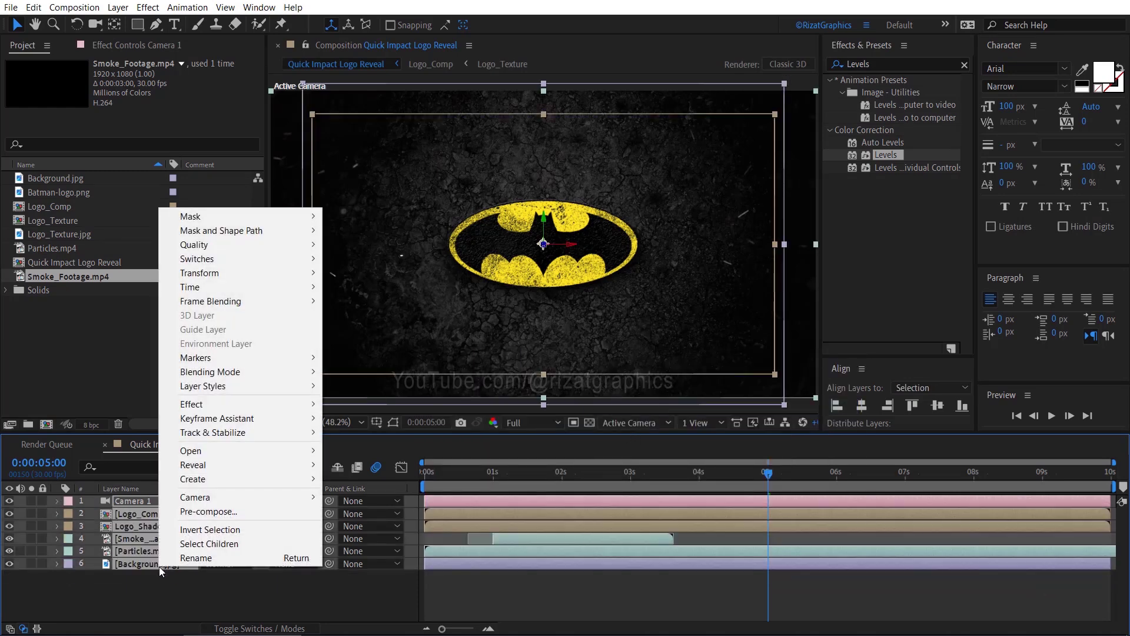
click(219, 512)
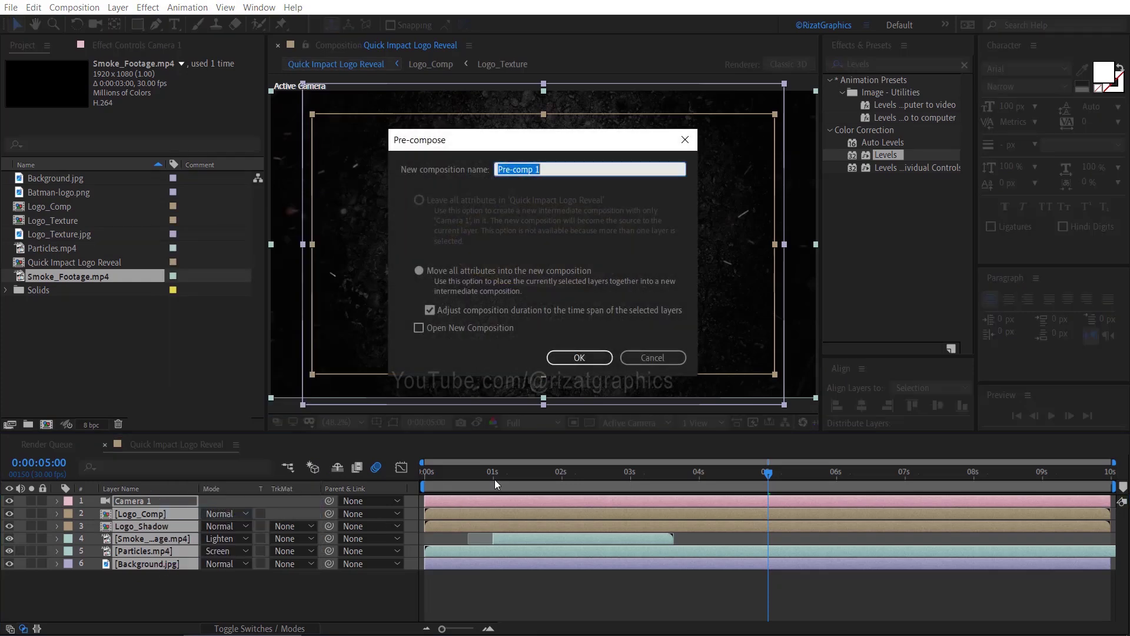
text(Logo_Build)
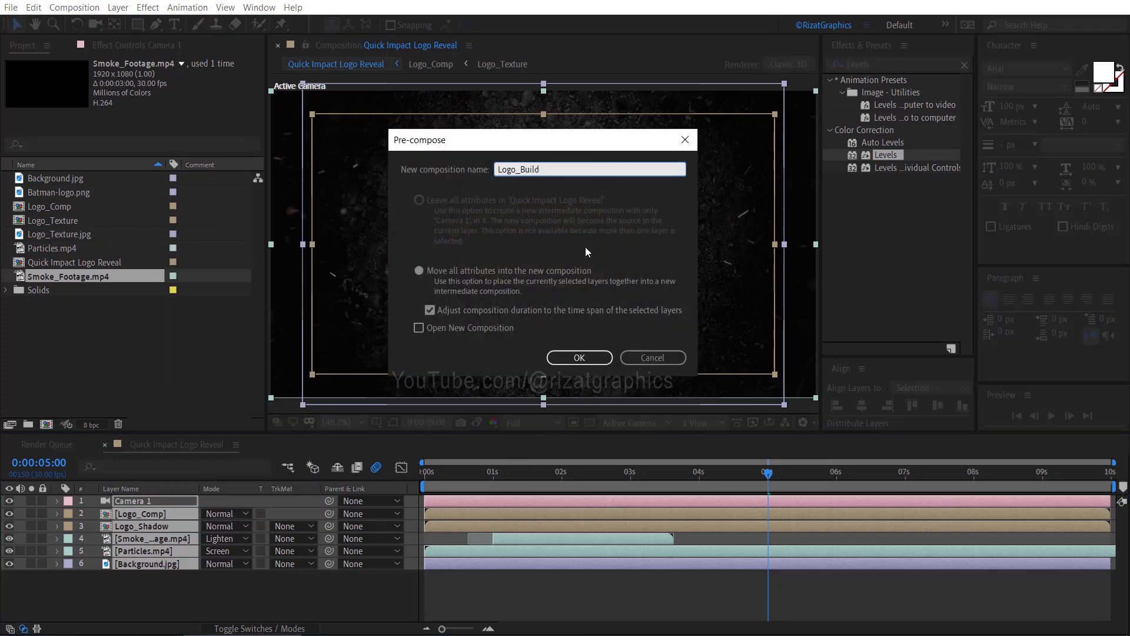
click(575, 355)
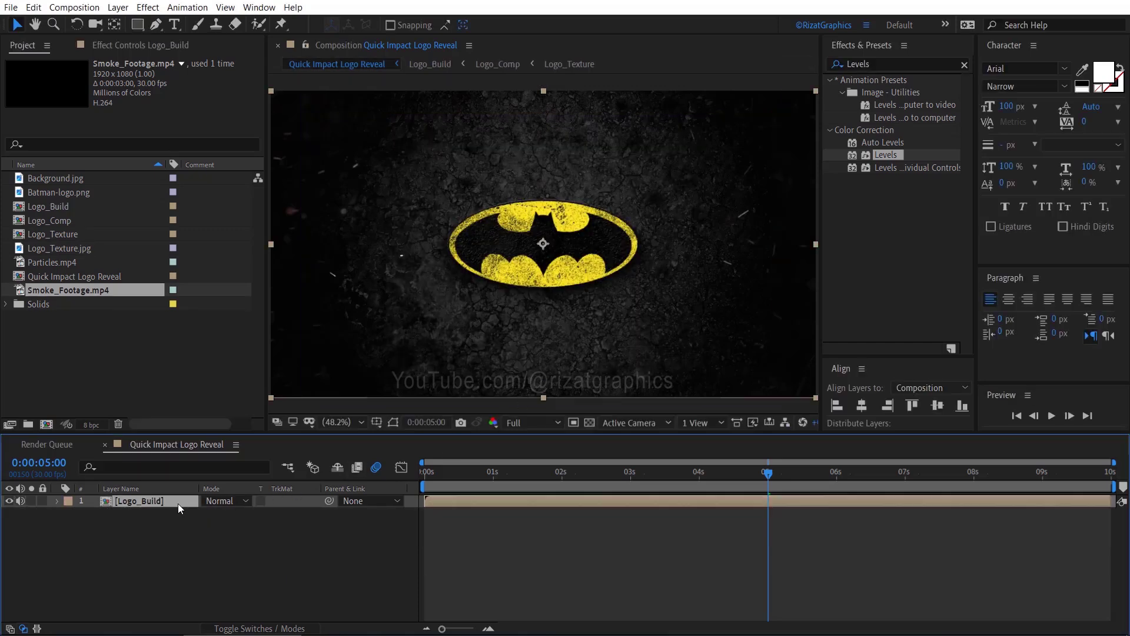
- End the work area at 5 seconds and preview the logo reveal from the first frame
click(425, 474)
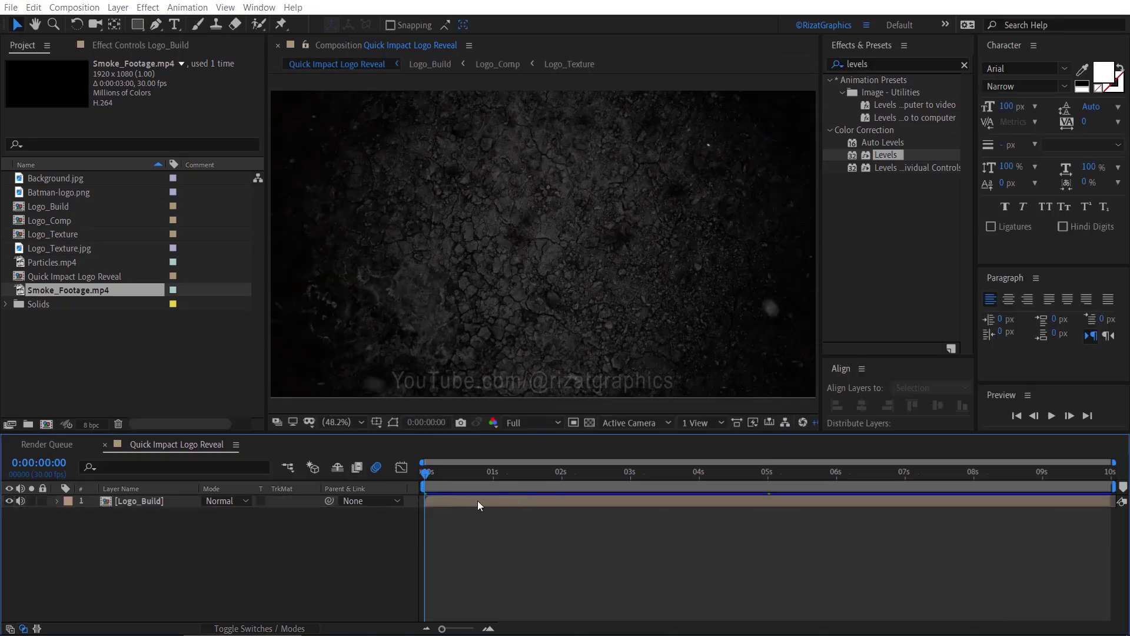
click(768, 472)
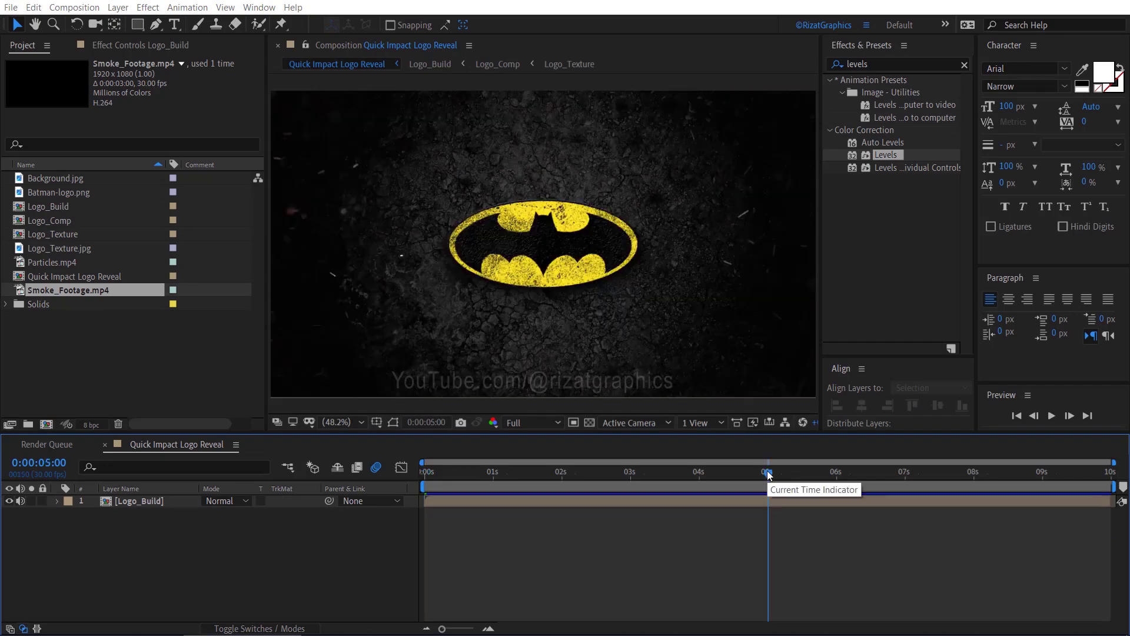
key(n)
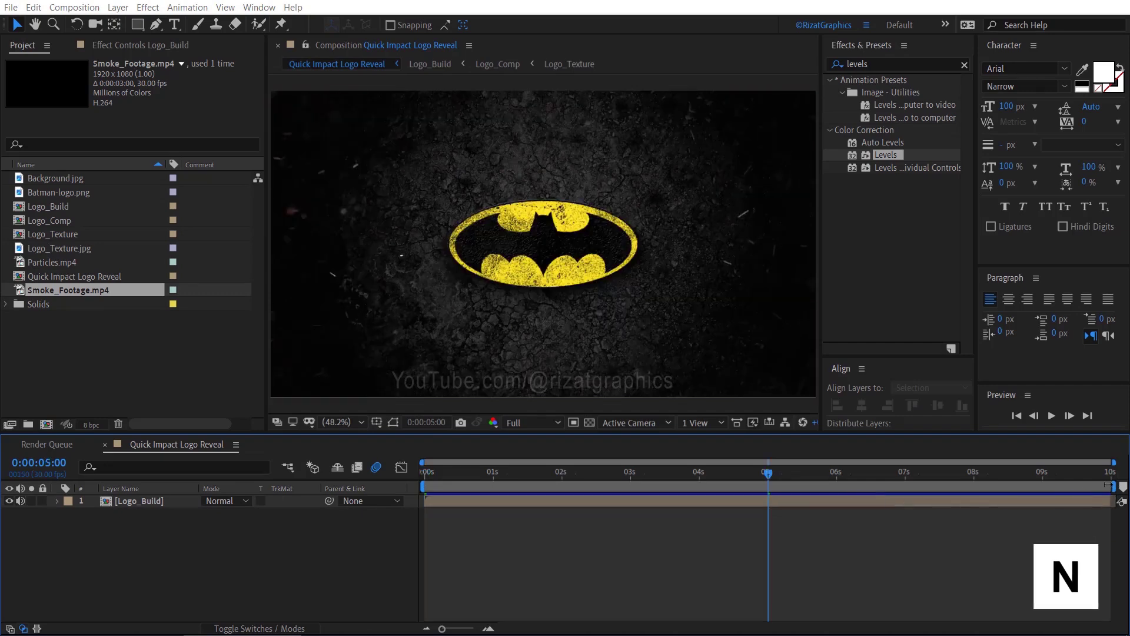
drag(1113, 486, 778, 486)
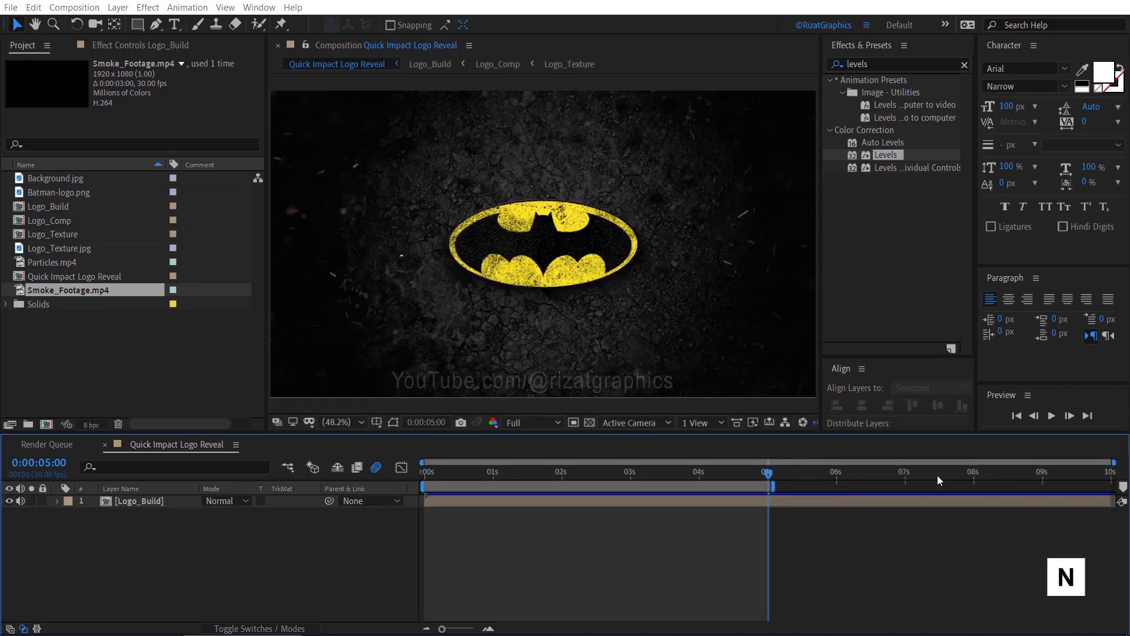
click(1017, 417)
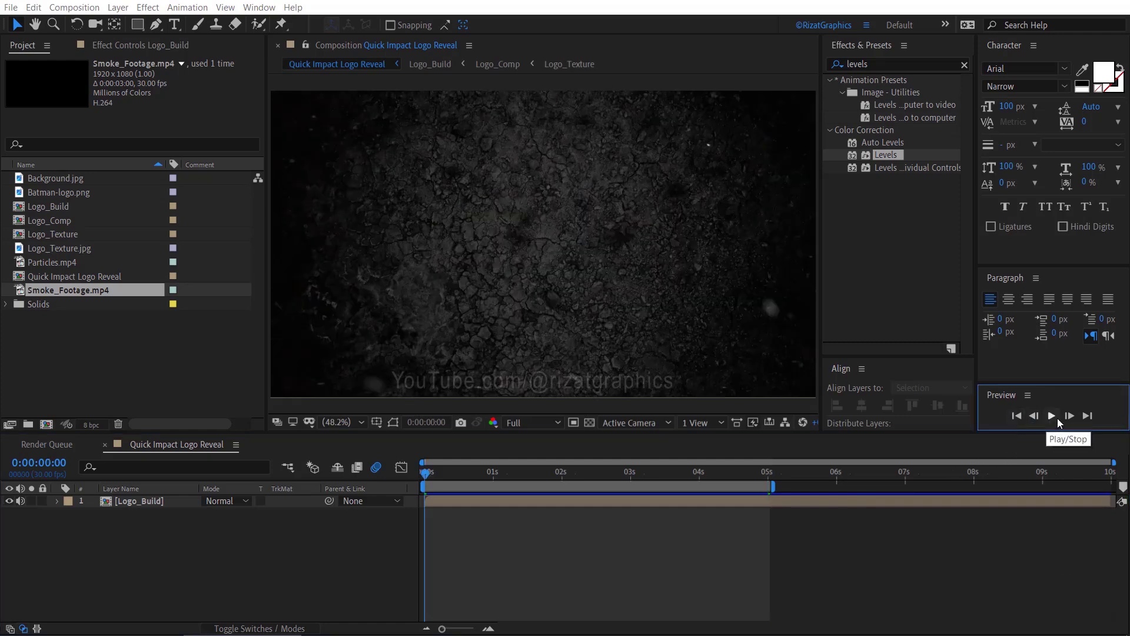
click(1051, 416)
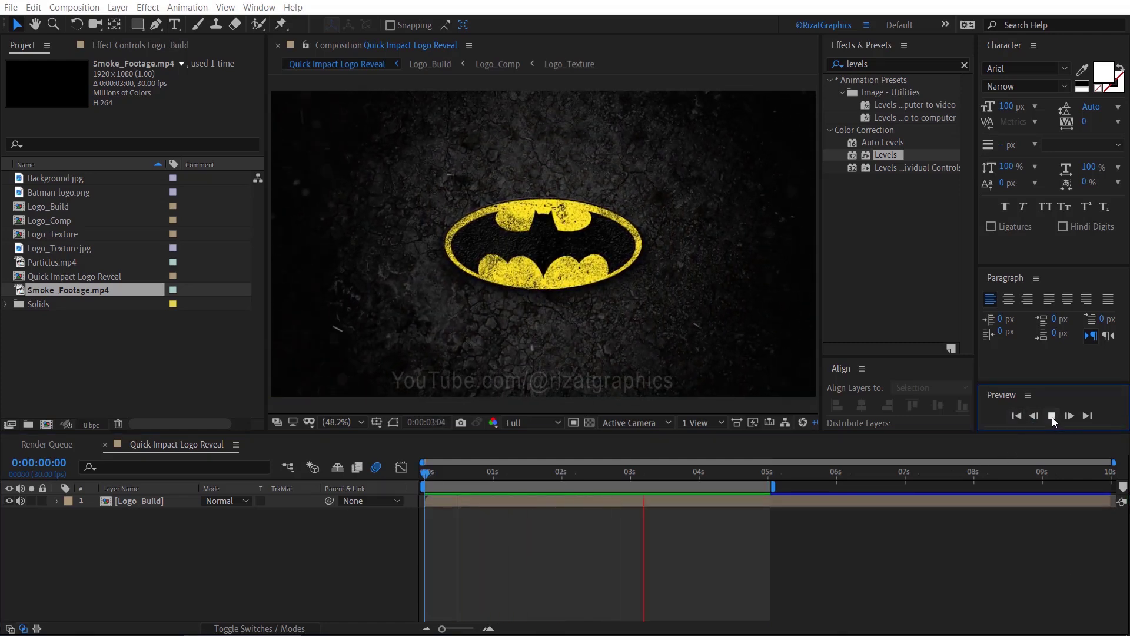
click(1051, 416)
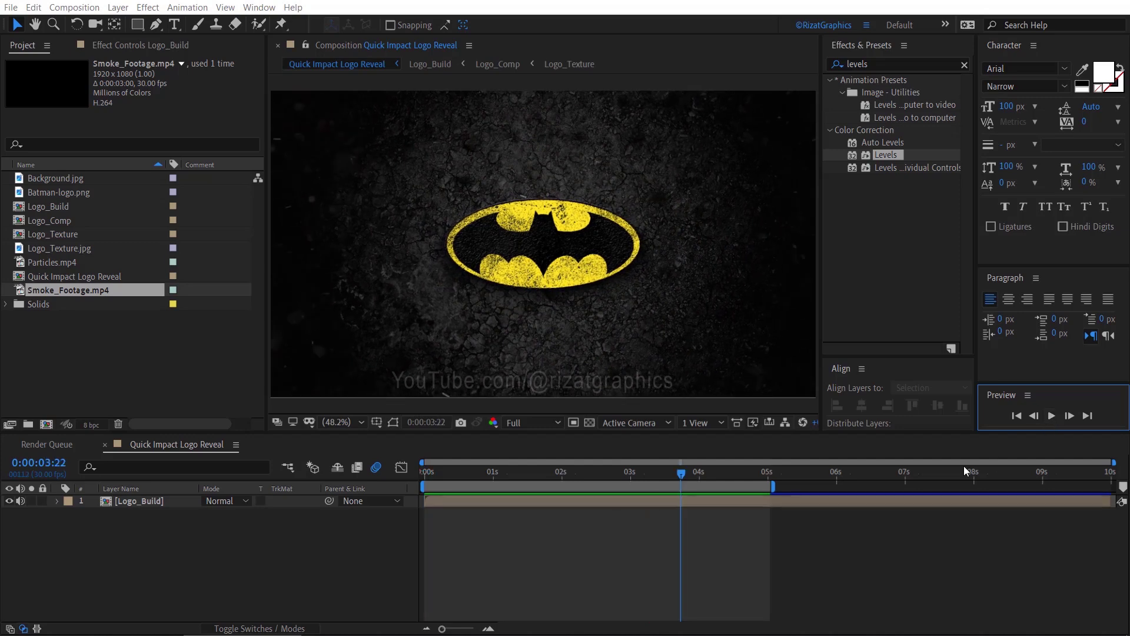
- Apply the Wiggle - position preset to Logo_Build (Wiggle Speed 1.0, Amount 50)
click(493, 472)
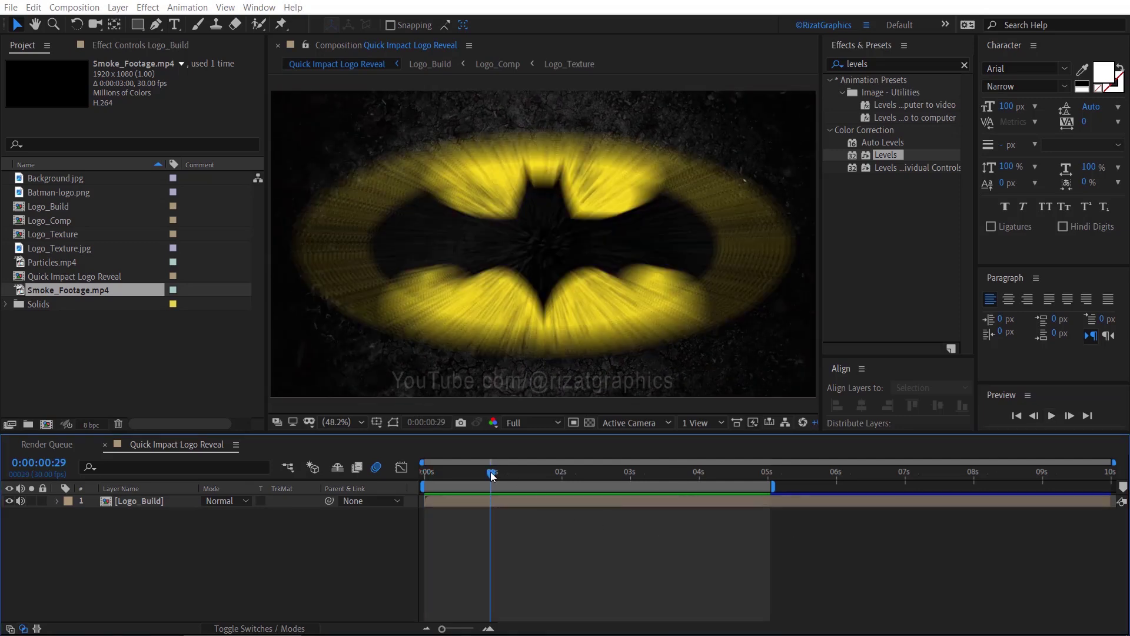
click(493, 503)
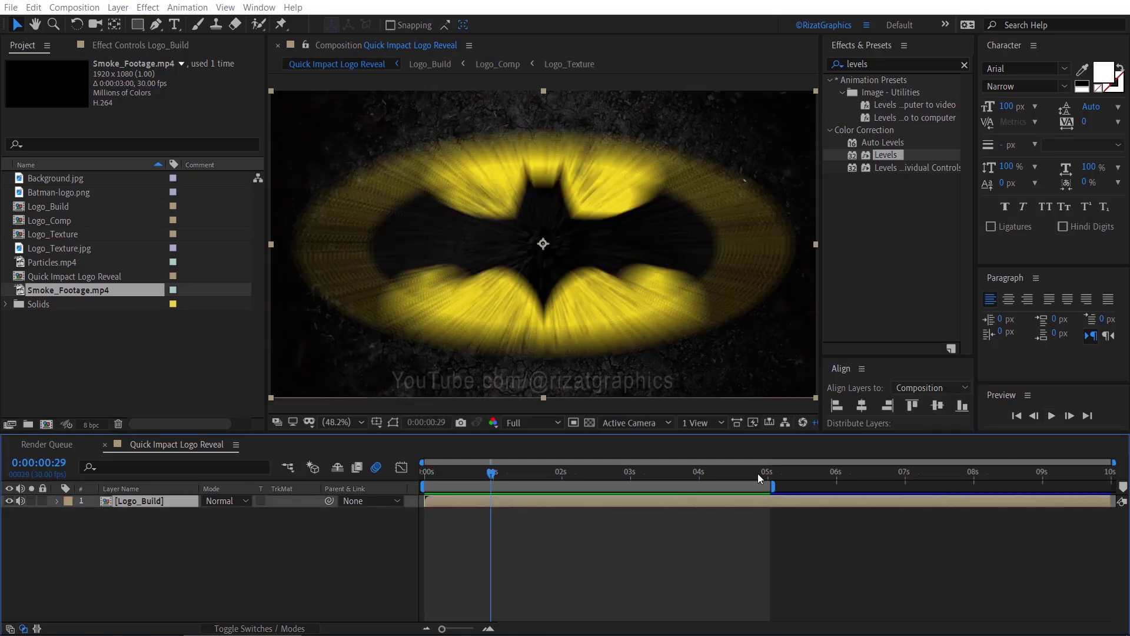
click(944, 63)
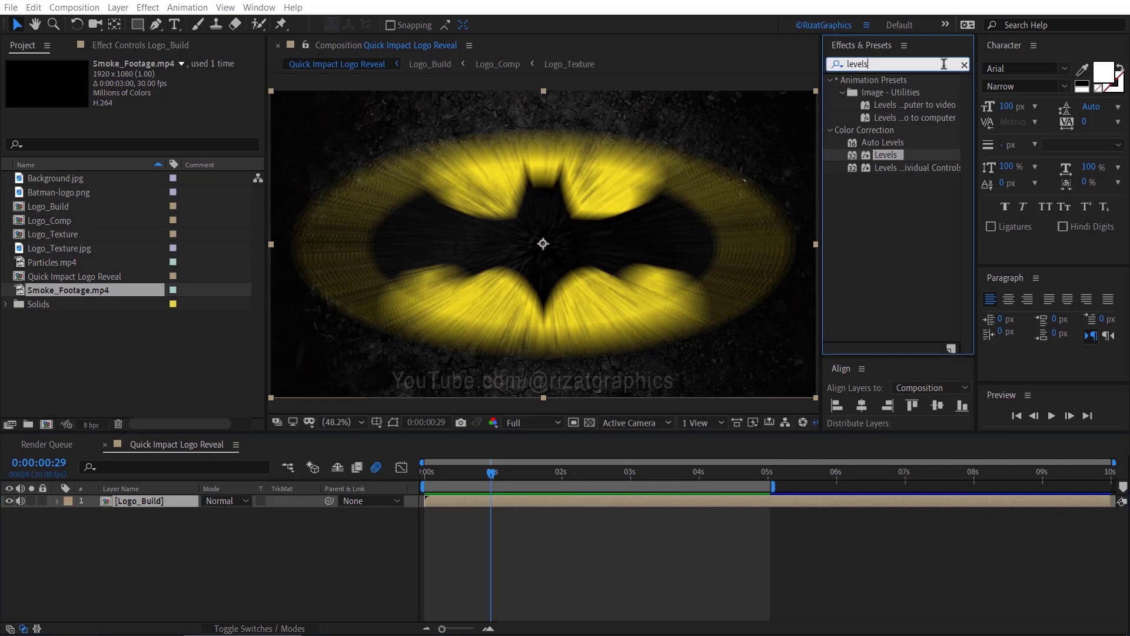
text(Wiggle)
drag(927, 117, 563, 244)
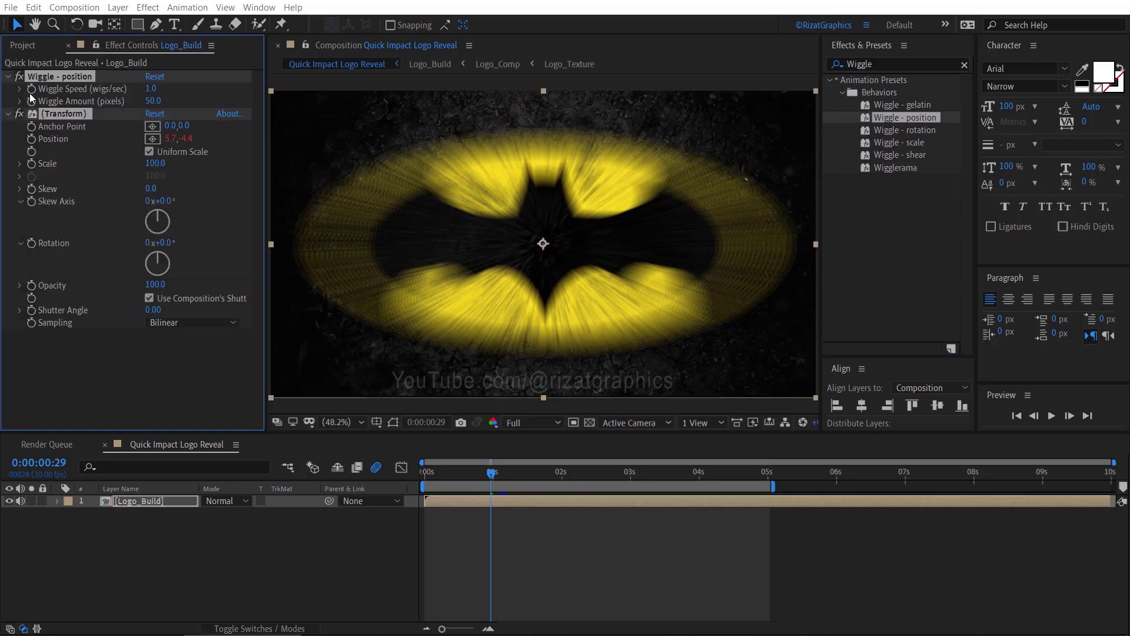
- Keyframe Logo_Build's Wiggle Speed at 0 on frame 29
click(151, 88)
text(0)
key(Return)
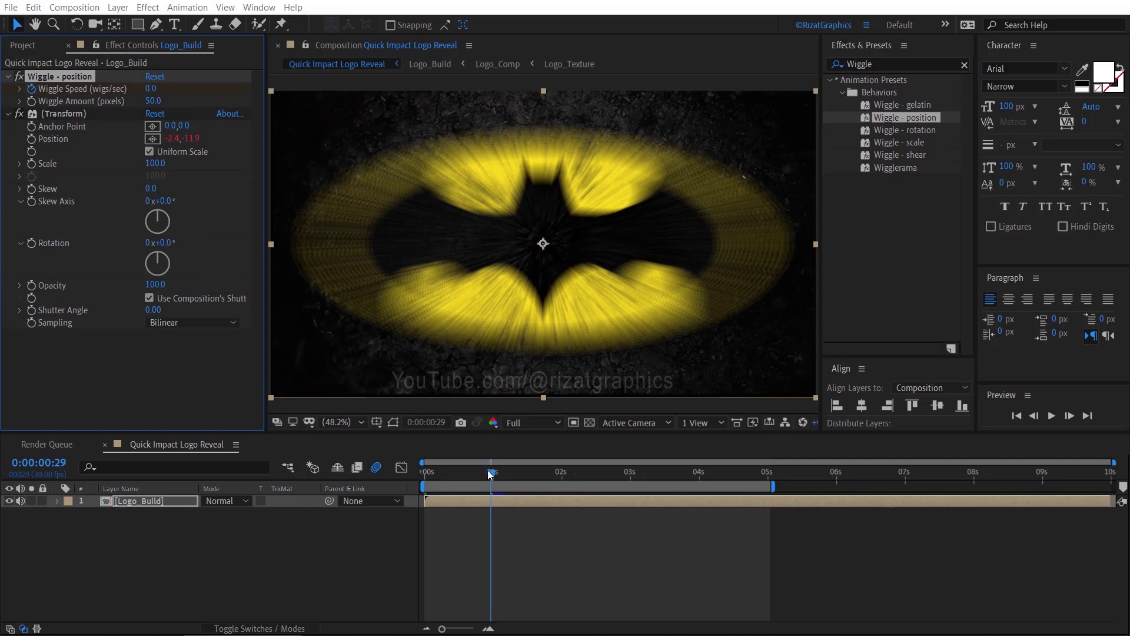
click(491, 505)
key(u)
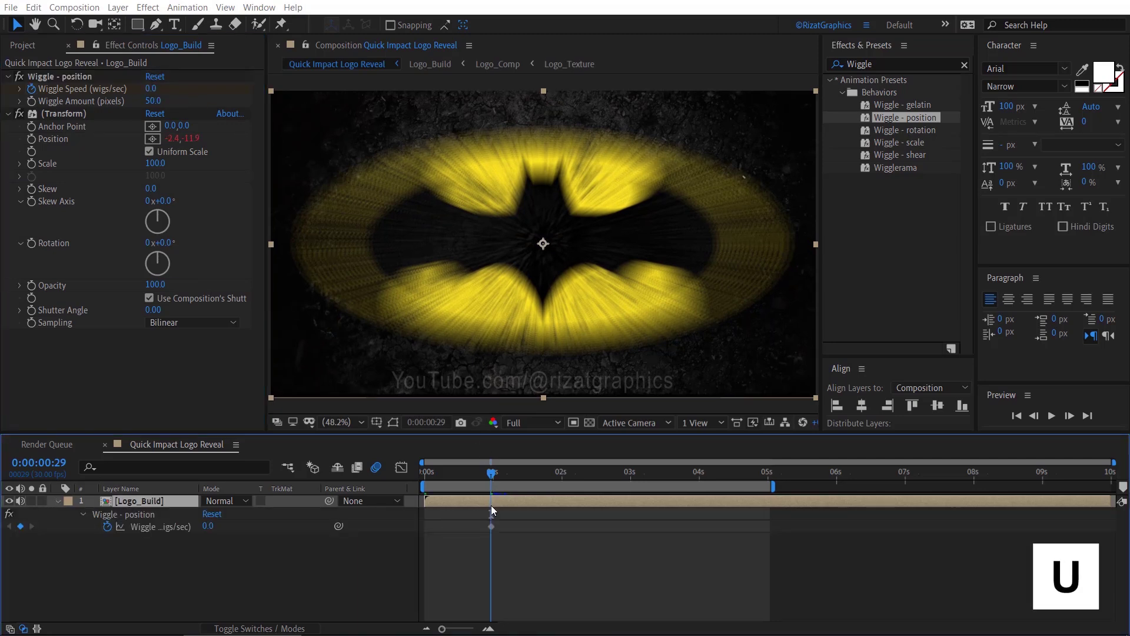
click(490, 538)
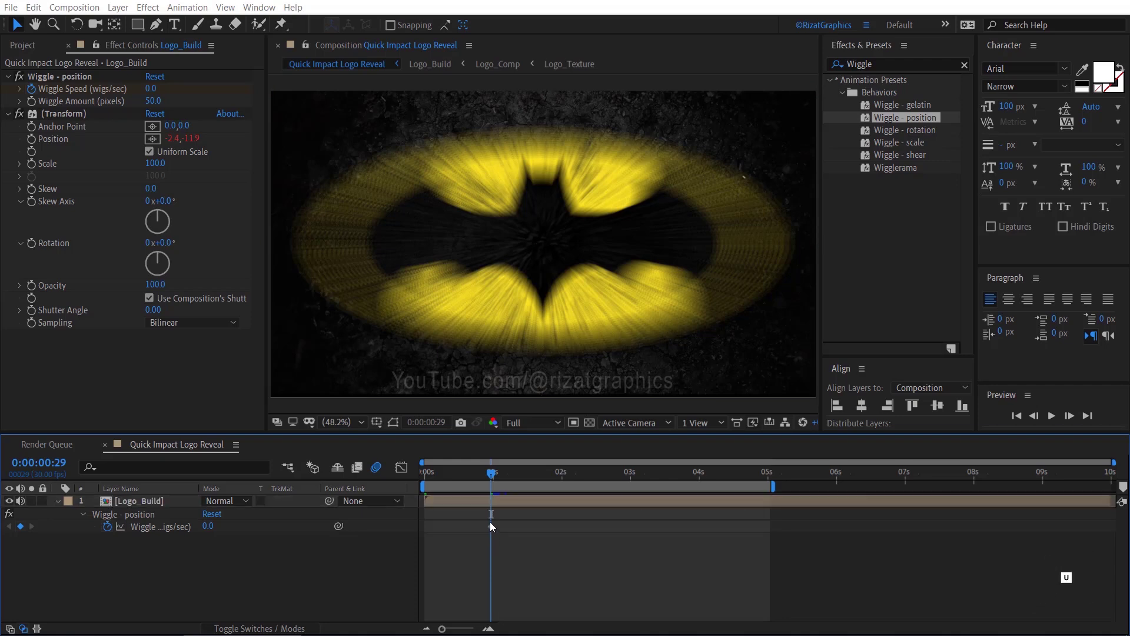
click(492, 526)
- Add Wiggle Speed keyframes of 1 at 0:00:01:02 and 0 at 0:00:01:05
key(ctrl+Right)
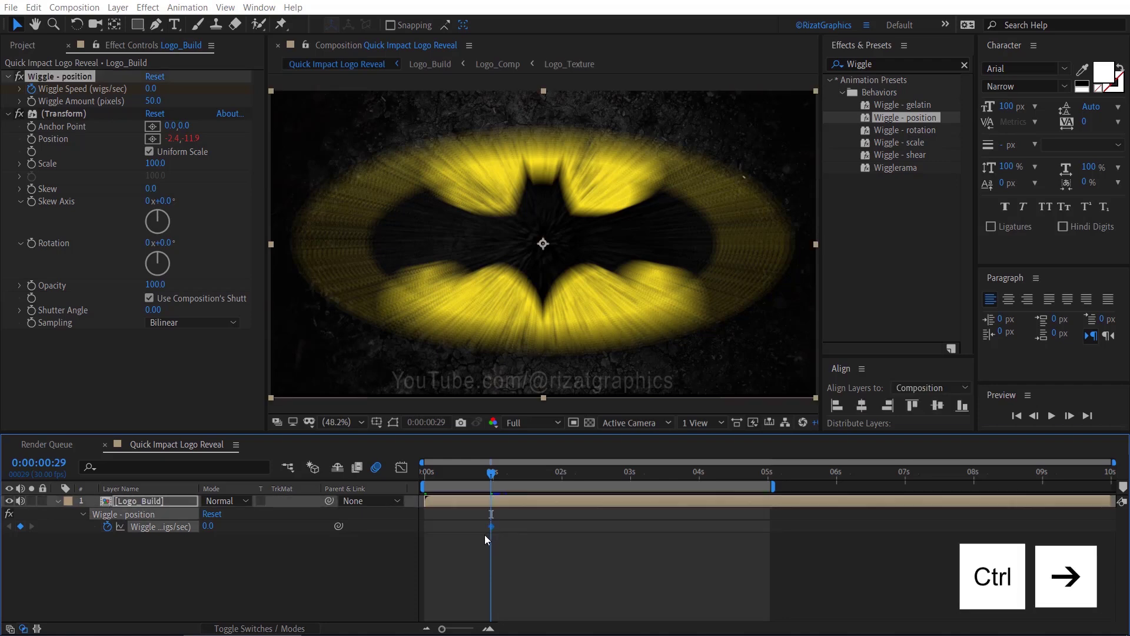
key(ctrl+Right)
key(ctrl+Right)
key(ctrl+Right)
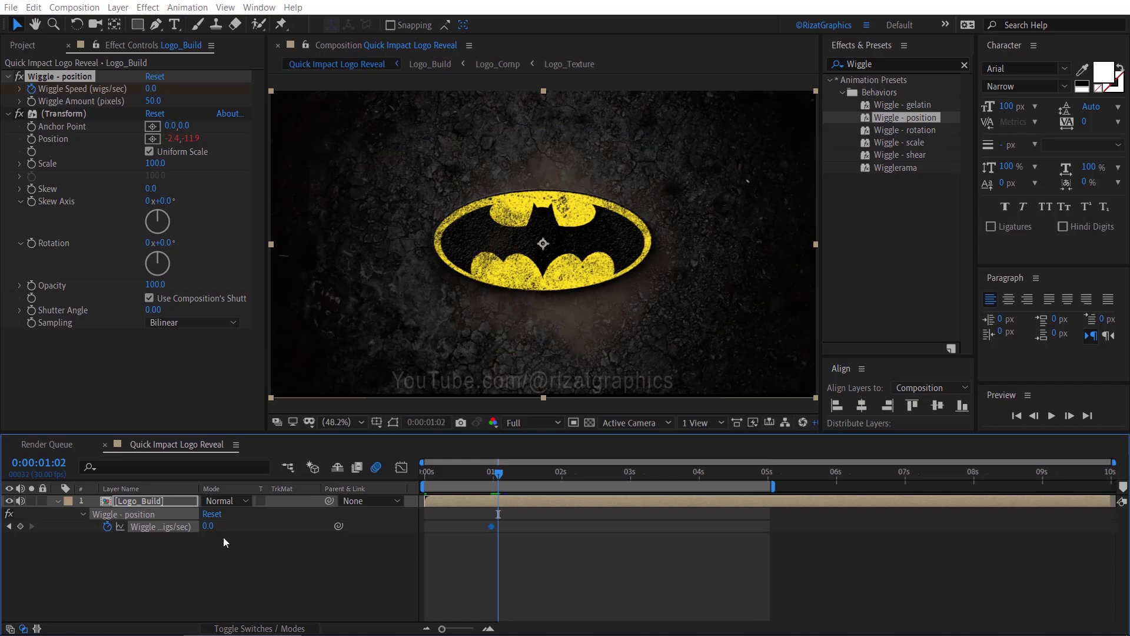
text(1)
key(Return)
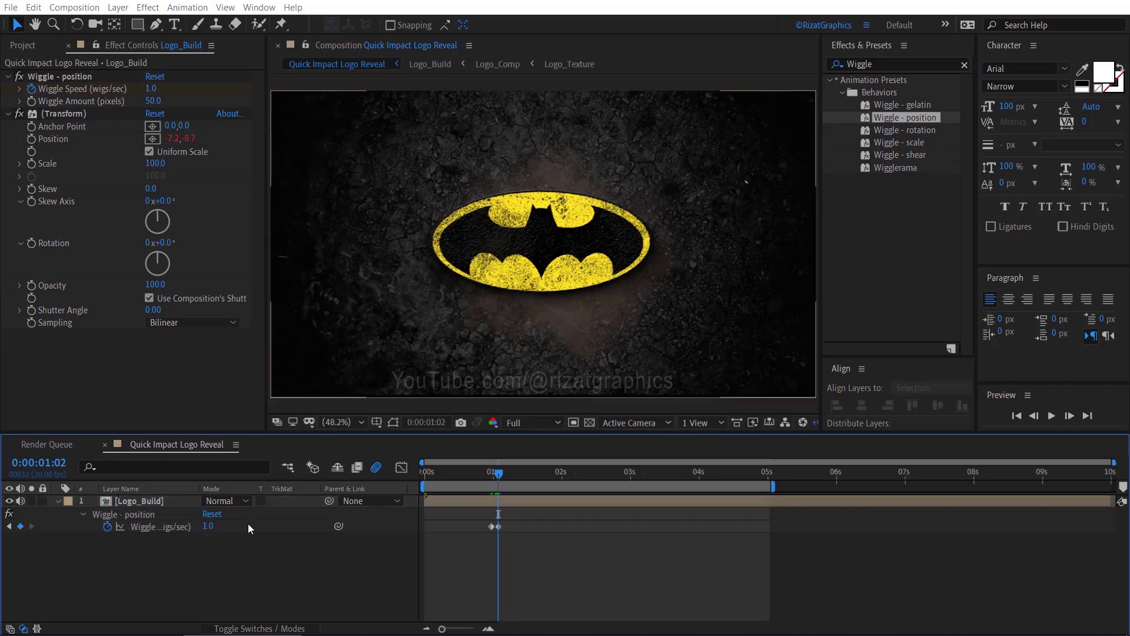
key(ctrl+Right)
key(ctrl+Right)
key(ctrl+Right)
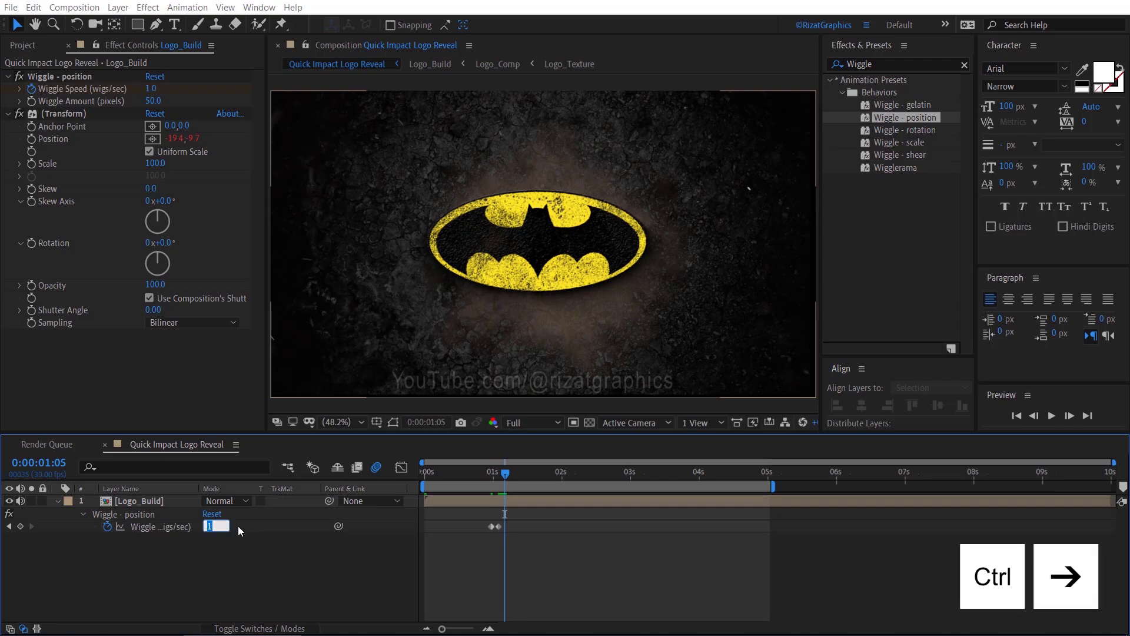
text(0)
key(Return)
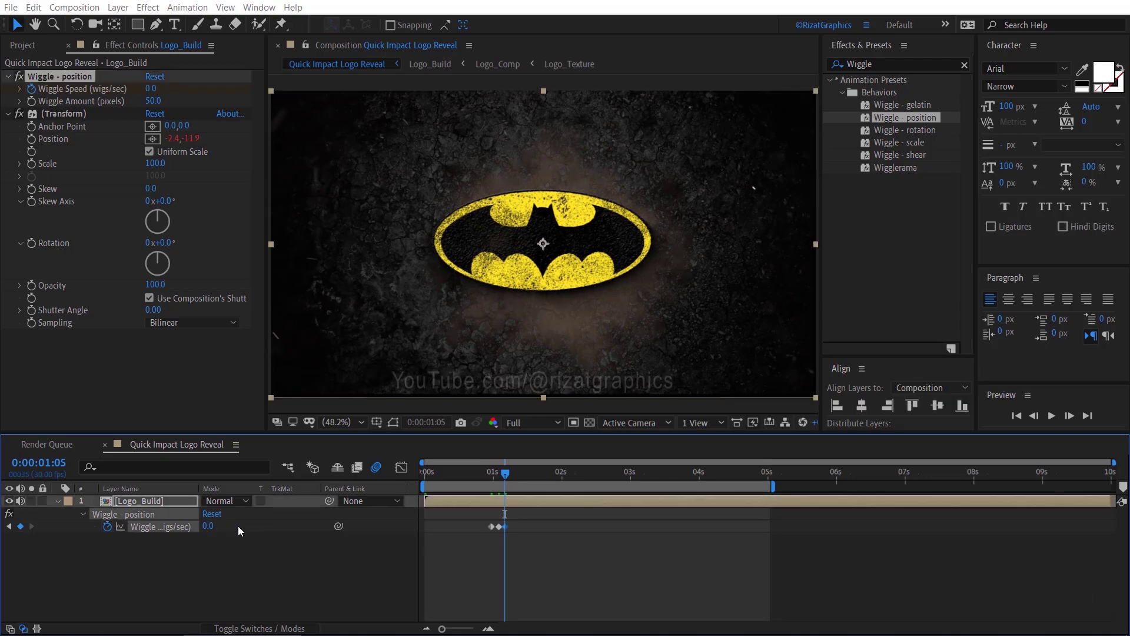
- Easy Ease all three Wiggle Speed keyframes and return the playhead to the start
drag(513, 521, 472, 533)
right_click(489, 528)
mouse_move(557, 520)
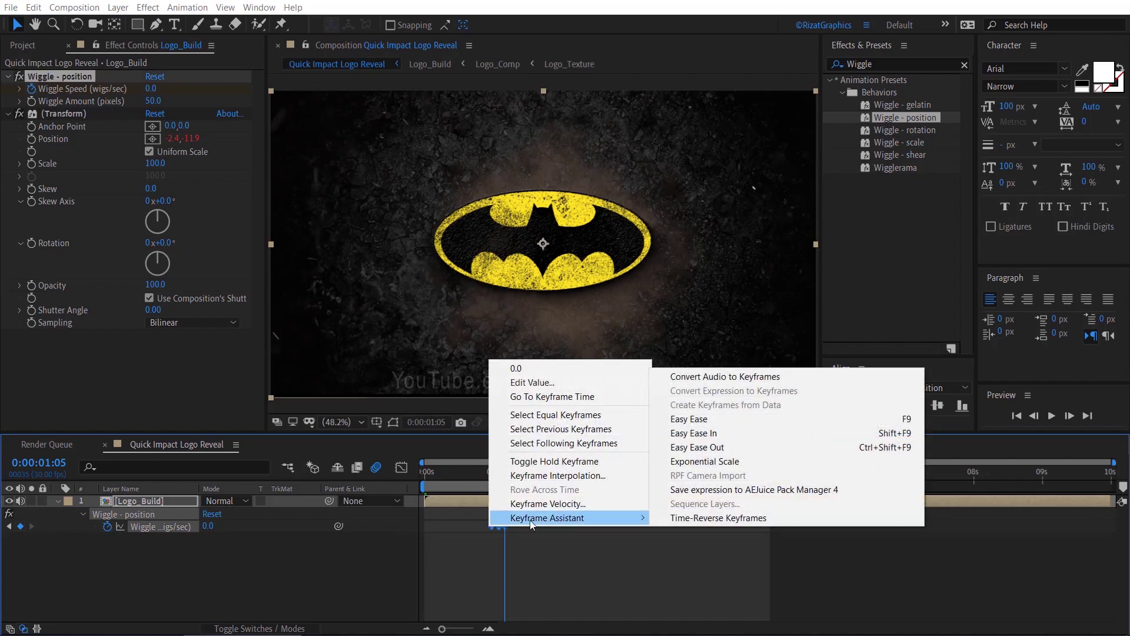
click(717, 421)
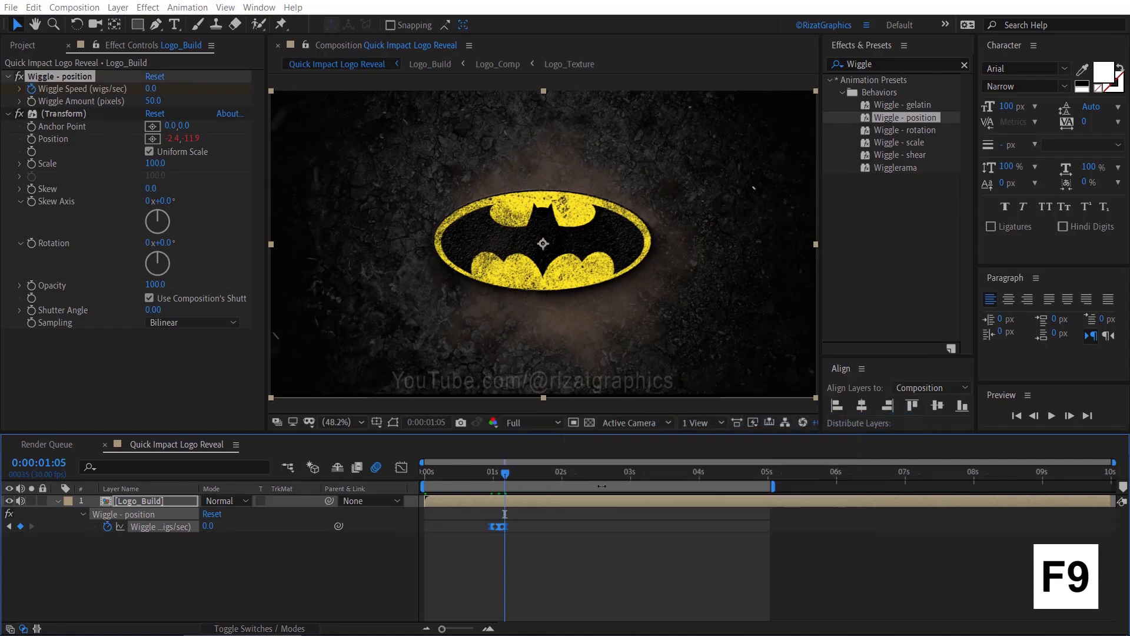
click(426, 474)
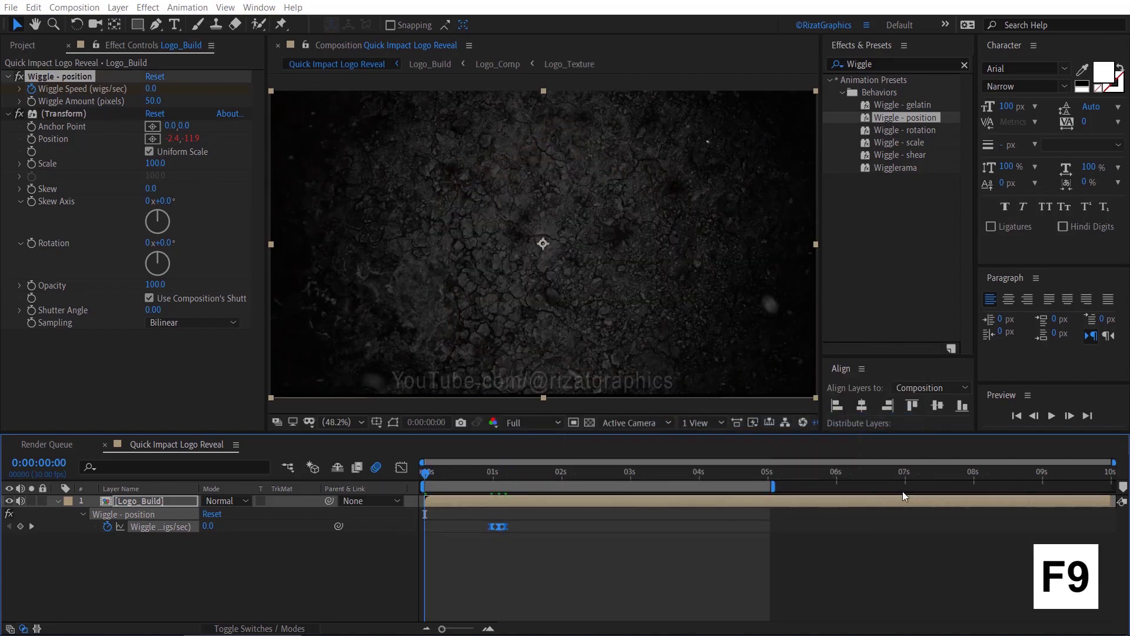
- Preview the animation, then zoom the timeline in around 0:00:01:02
click(1051, 416)
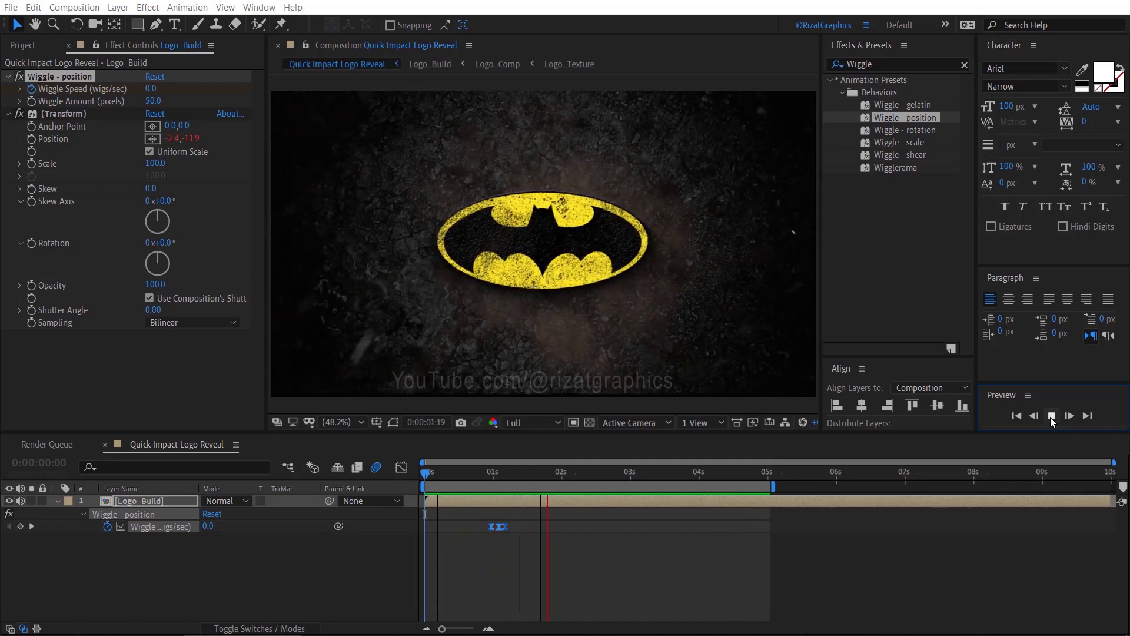
click(1051, 416)
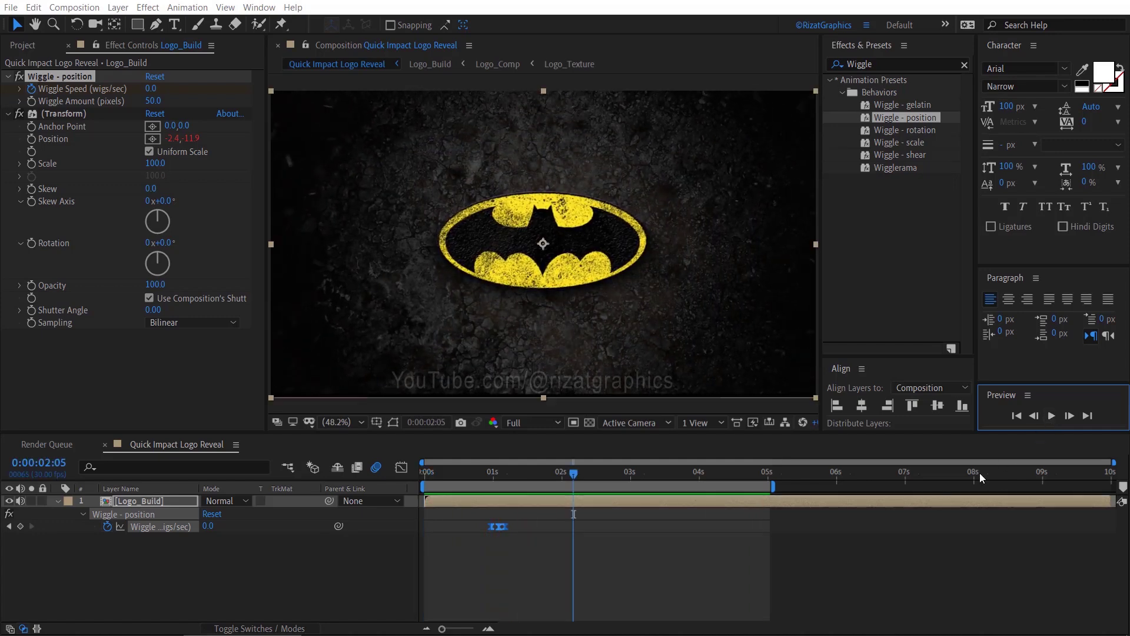
click(500, 479)
click(488, 629)
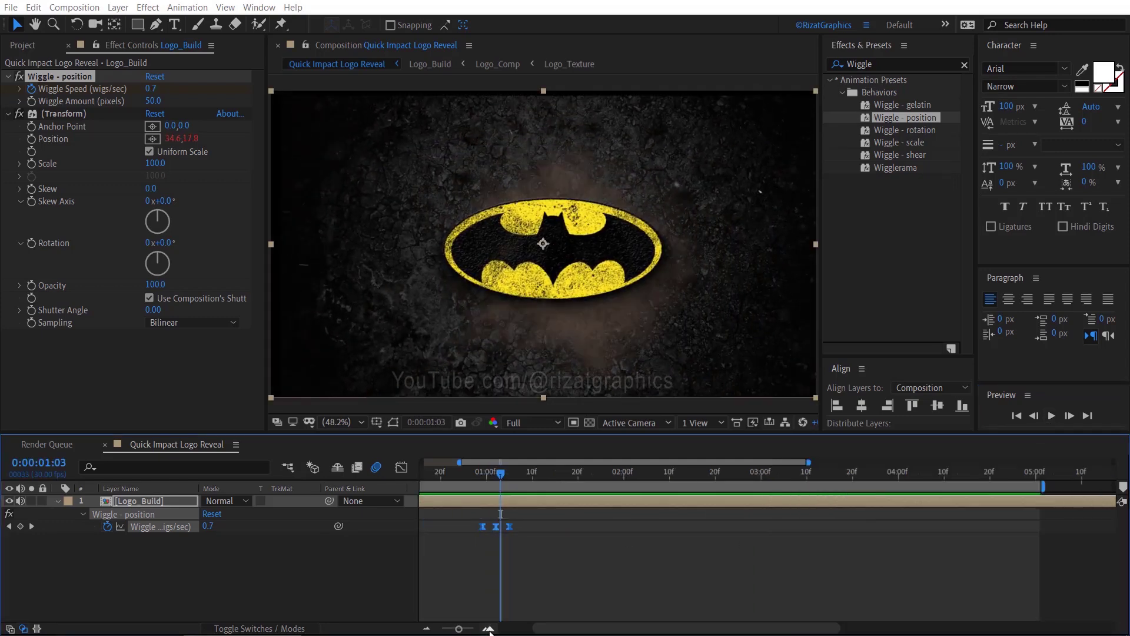
click(493, 476)
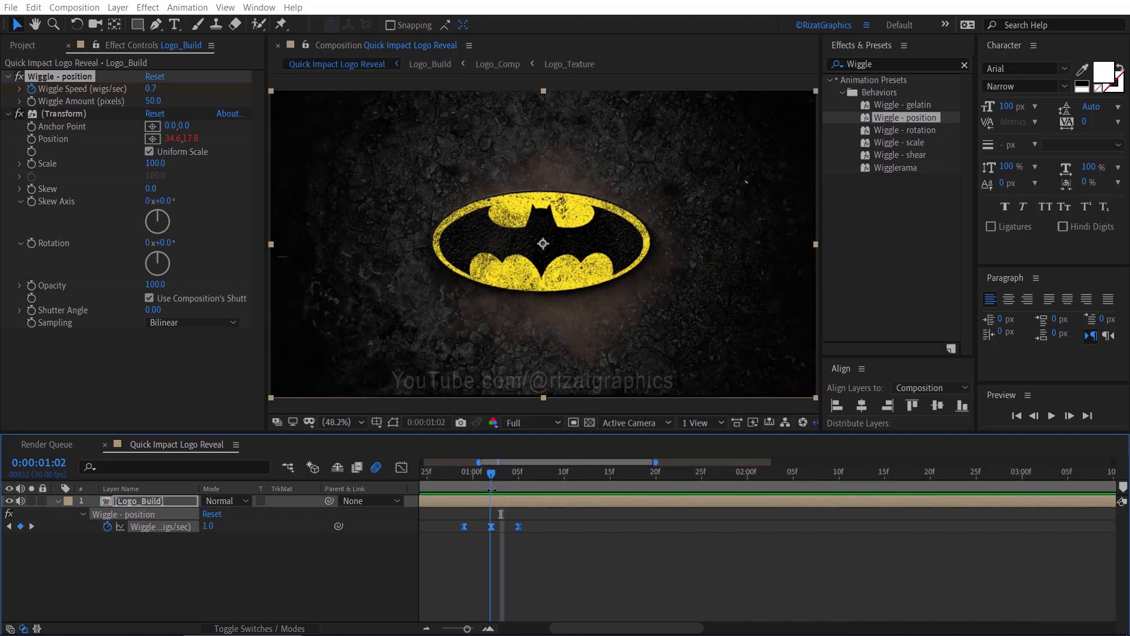
- Lower Logo_Build's Wiggle Amount from 50 to 20 pixels
click(495, 542)
click(492, 526)
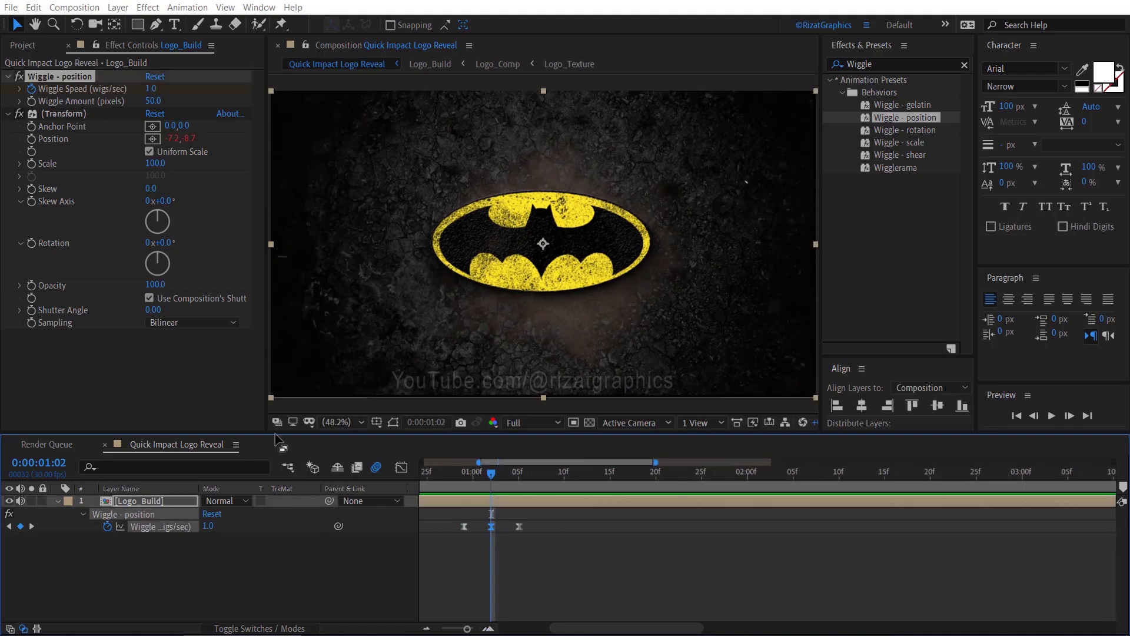
click(153, 101)
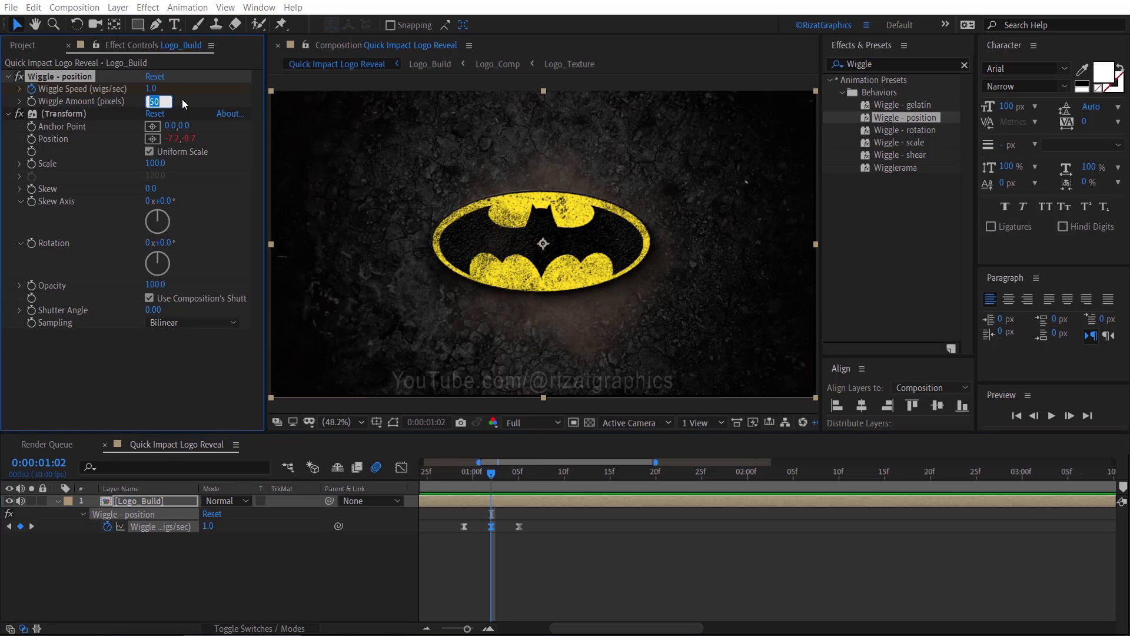
text(20)
key(Return)
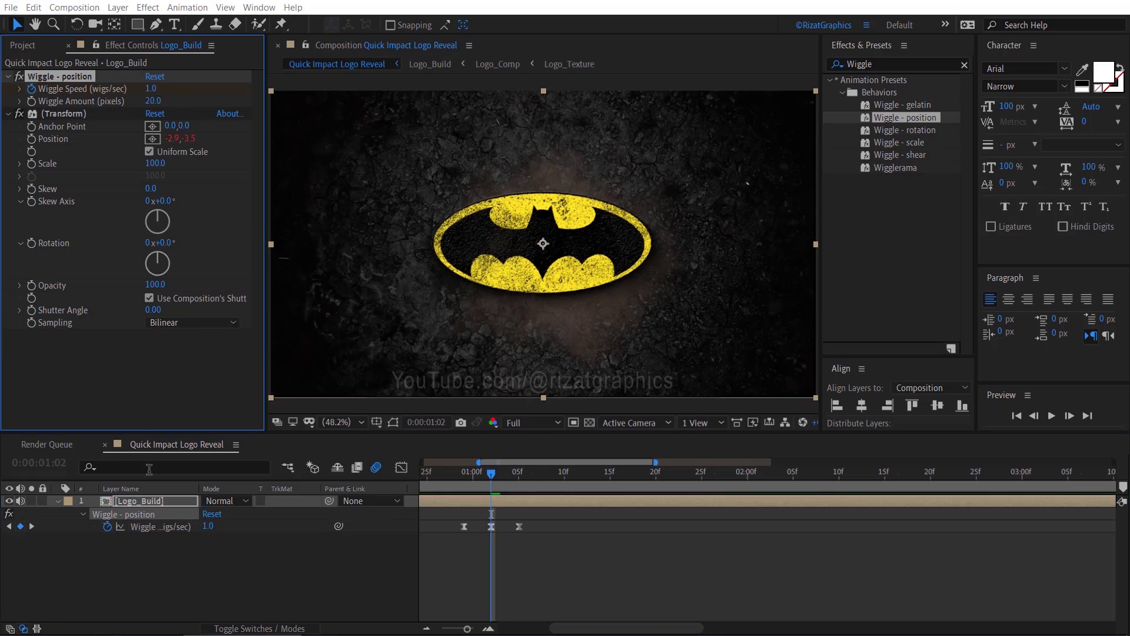
- Set Logo_Build's Scale to 105% and zoom the timeline out to full duration
key(s)
click(150, 500)
key(s)
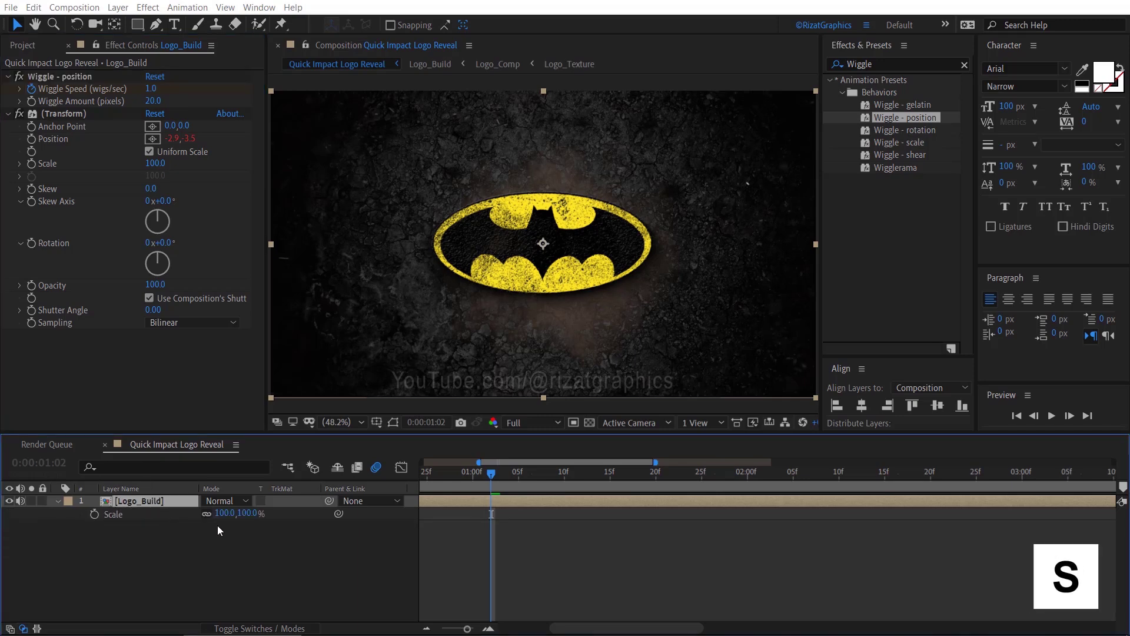
click(225, 514)
text(105)
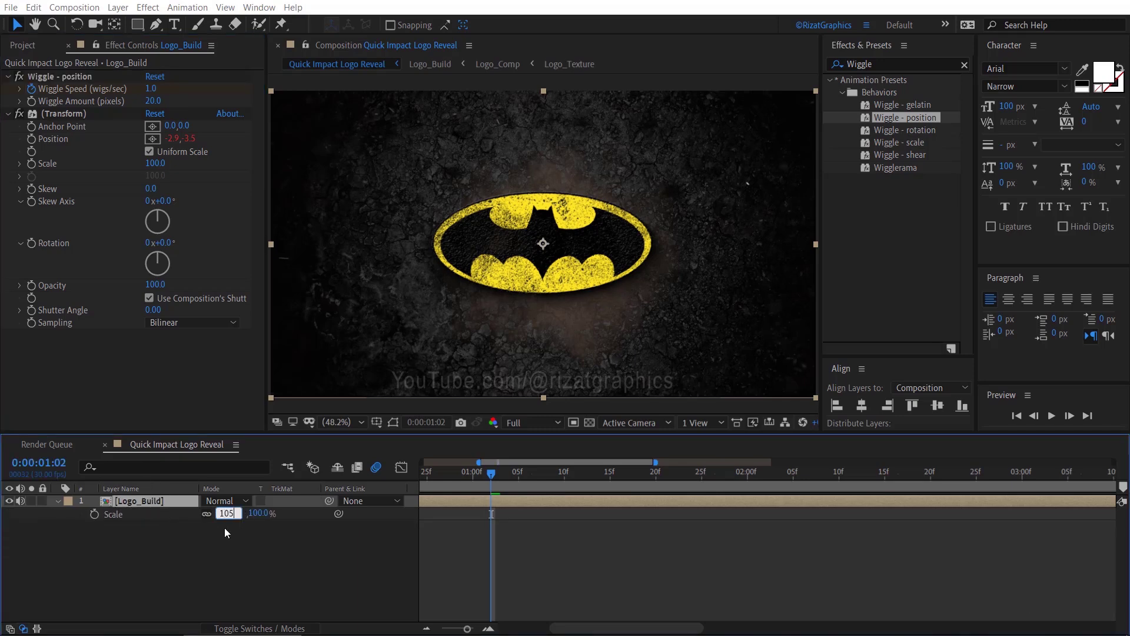
key(Return)
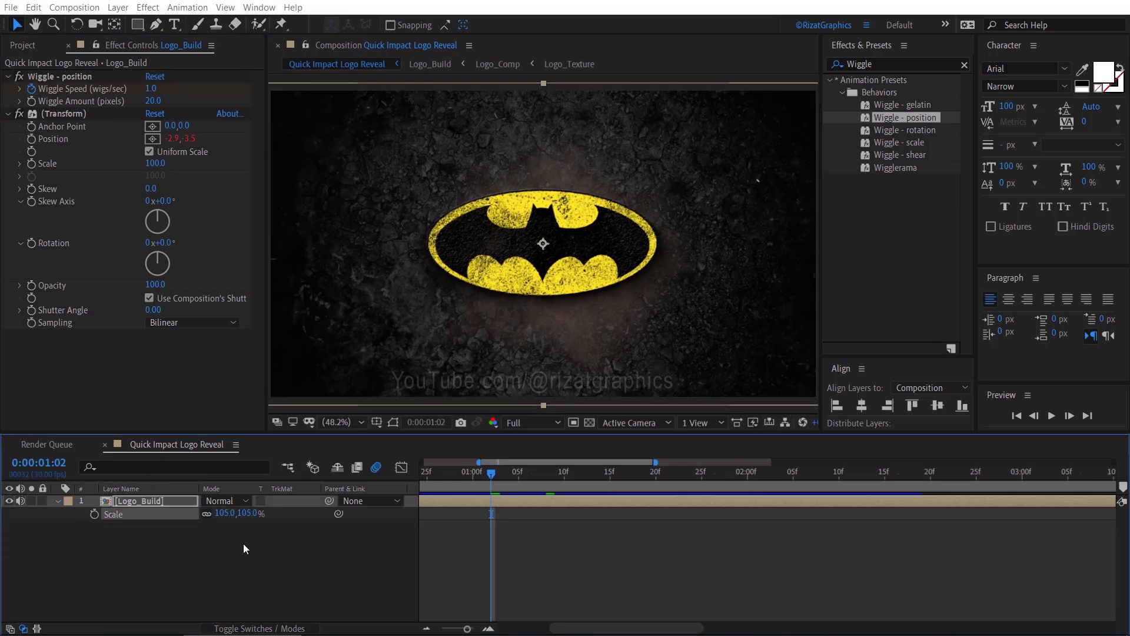
click(425, 629)
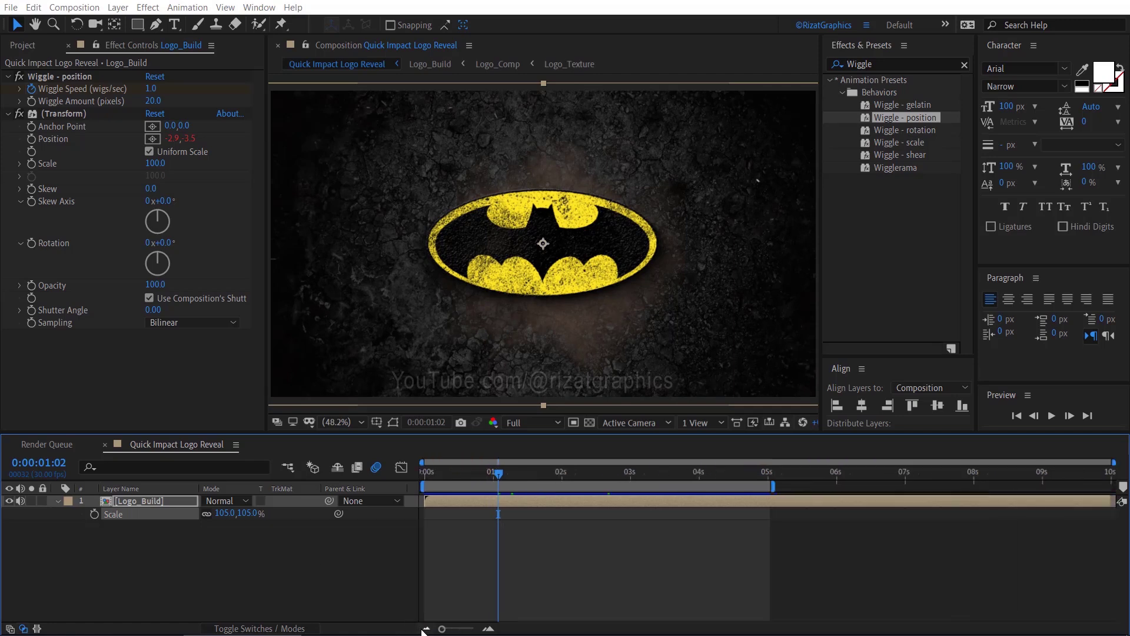
click(1017, 416)
click(1050, 415)
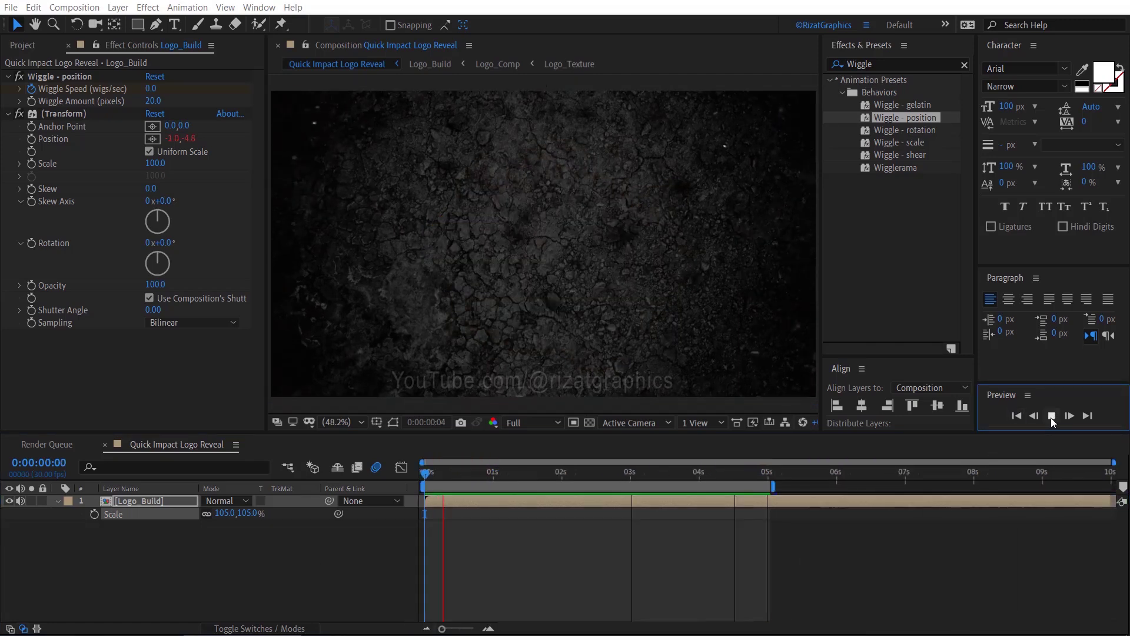